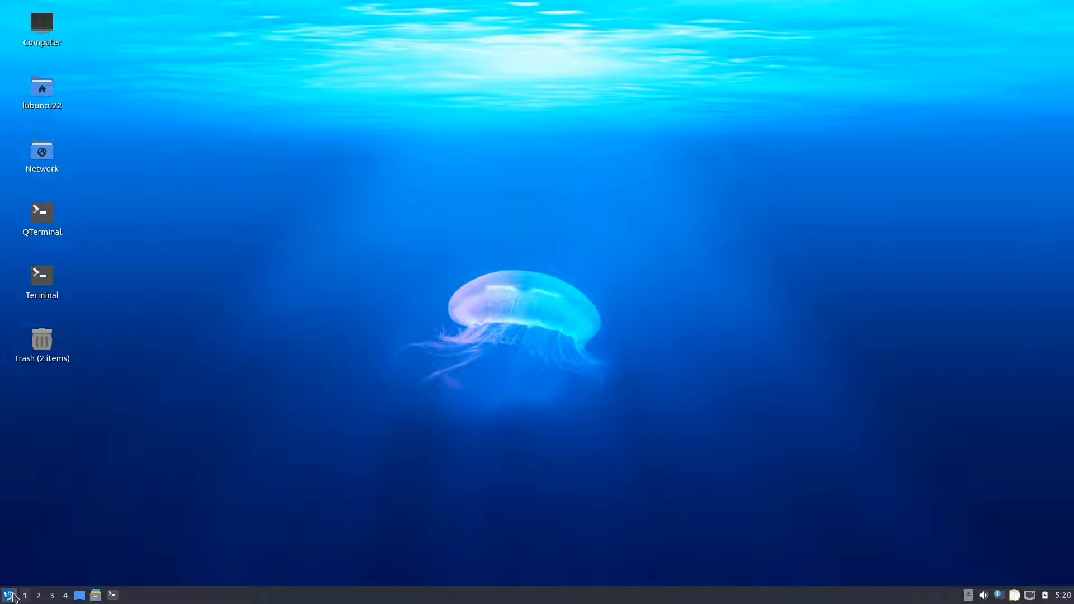
Open QTerminal, run neofetch, and highlight the desktop environment and window manager lines
{"action": "double_click", "coordinate": [52, 219]}
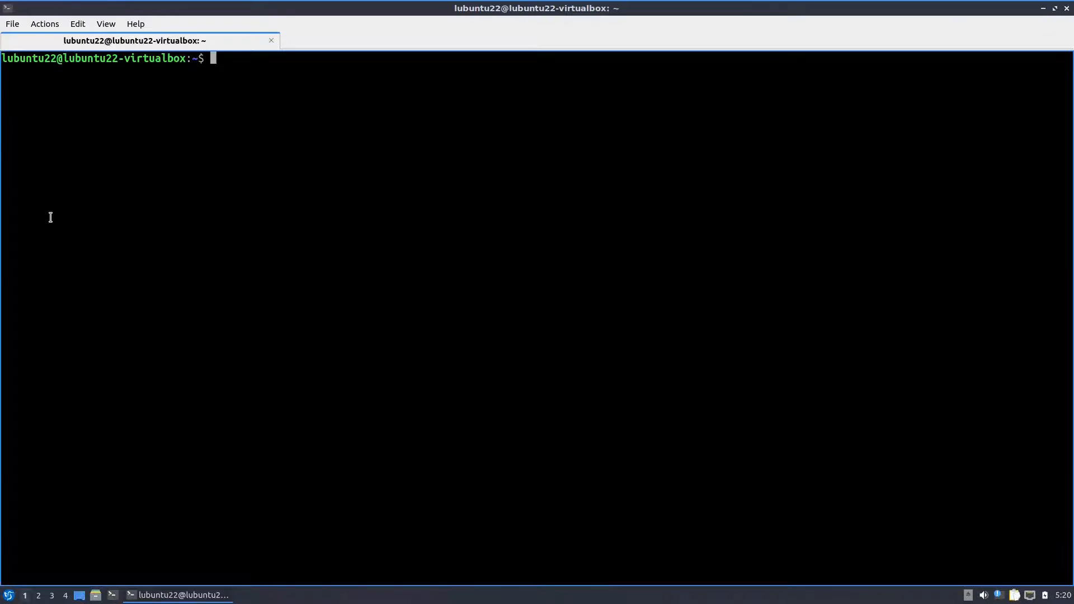
{"action": "type", "text": "neofetch"}
{"action": "key", "text": "Return"}
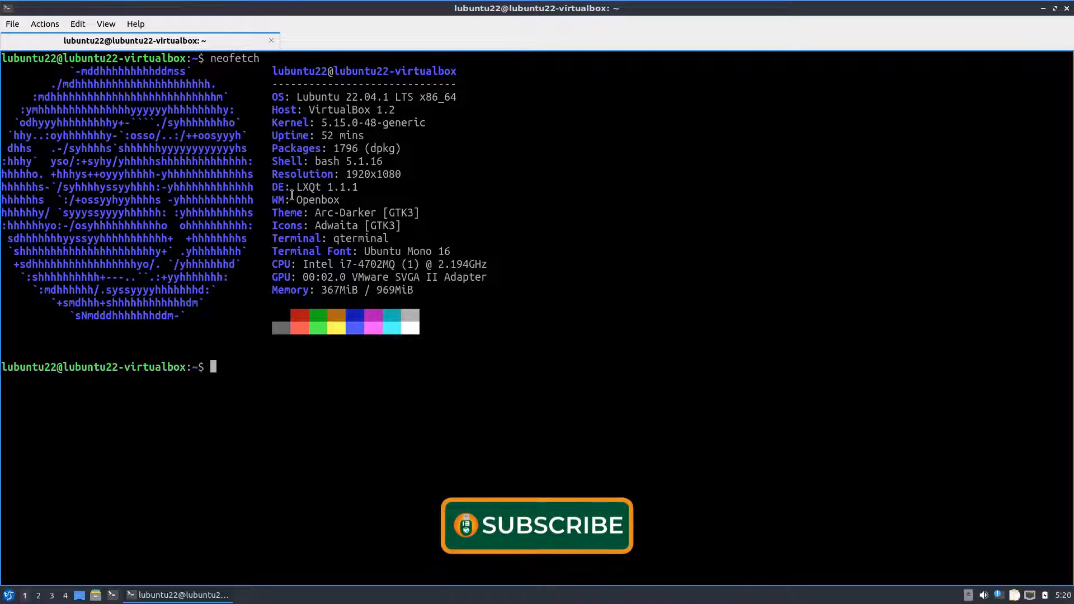
{"action": "left_click_drag", "start_coordinate": [273, 185], "coordinate": [376, 188]}
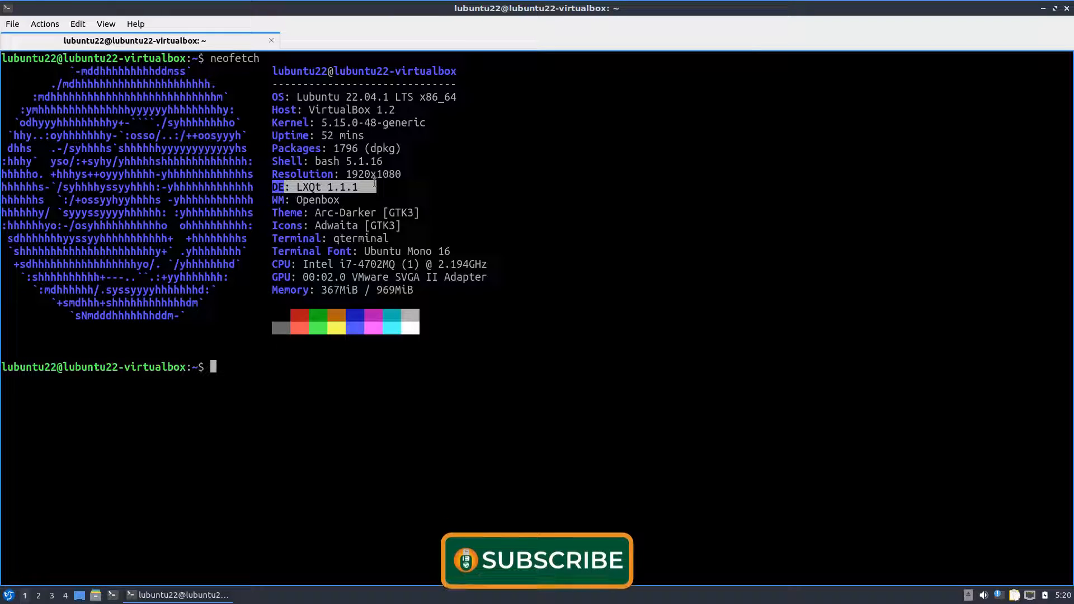
{"action": "left_click_drag", "start_coordinate": [272, 199], "coordinate": [342, 201]}
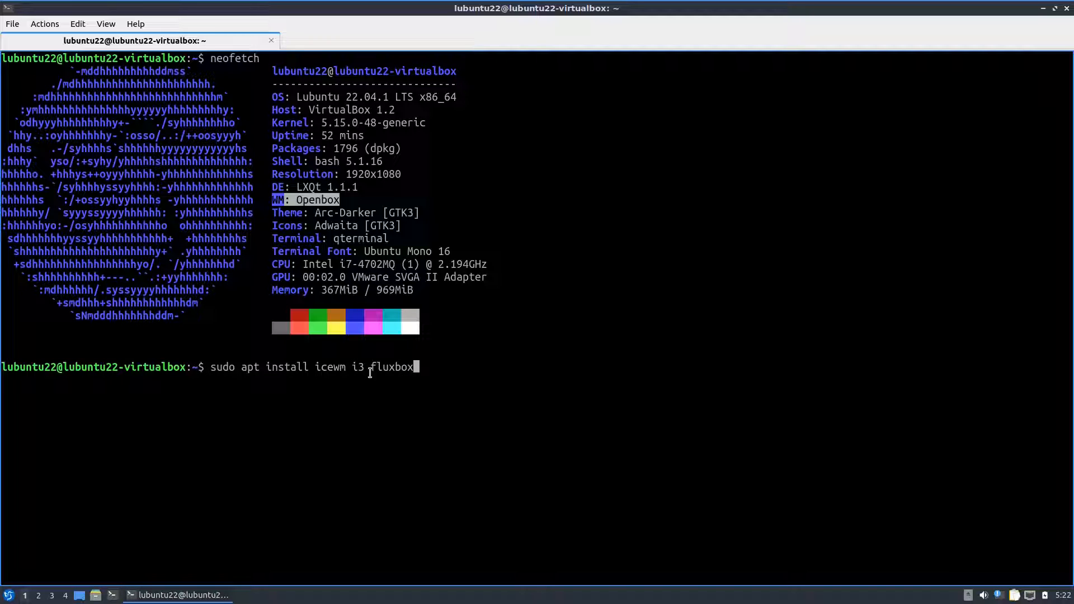
Install the icewm, i3 and fluxbox packages with sudo apt install, authenticating with the sudo password
{"action": "key", "text": "Return"}
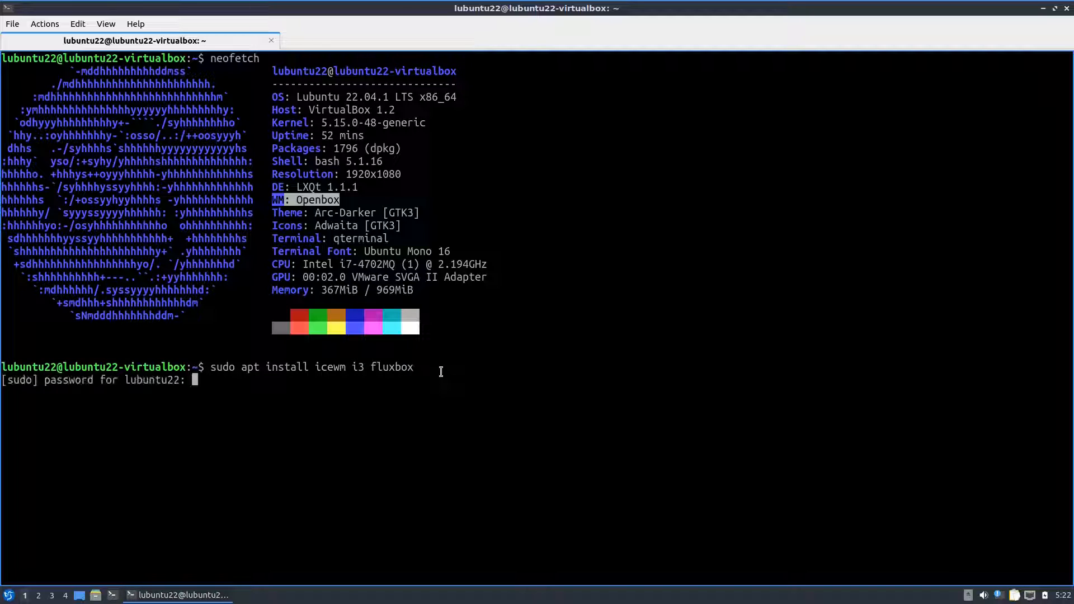
{"action": "key", "text": "Return"}
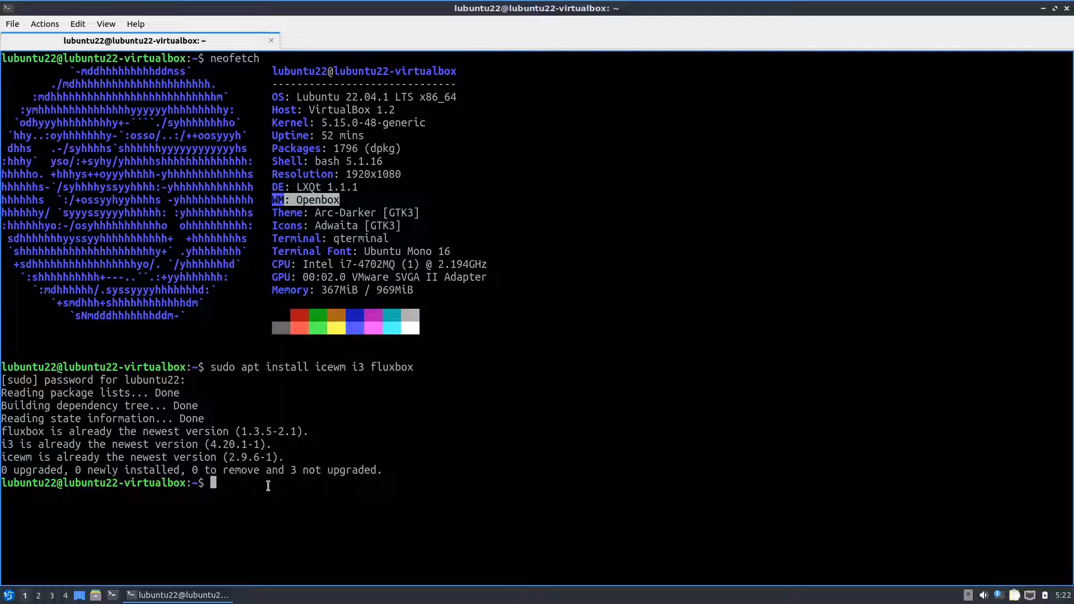
Switch the running window manager with "icewm --replace &" and look through the IceWM menu's settings entries
{"action": "type", "text": "icewm --replace &"}
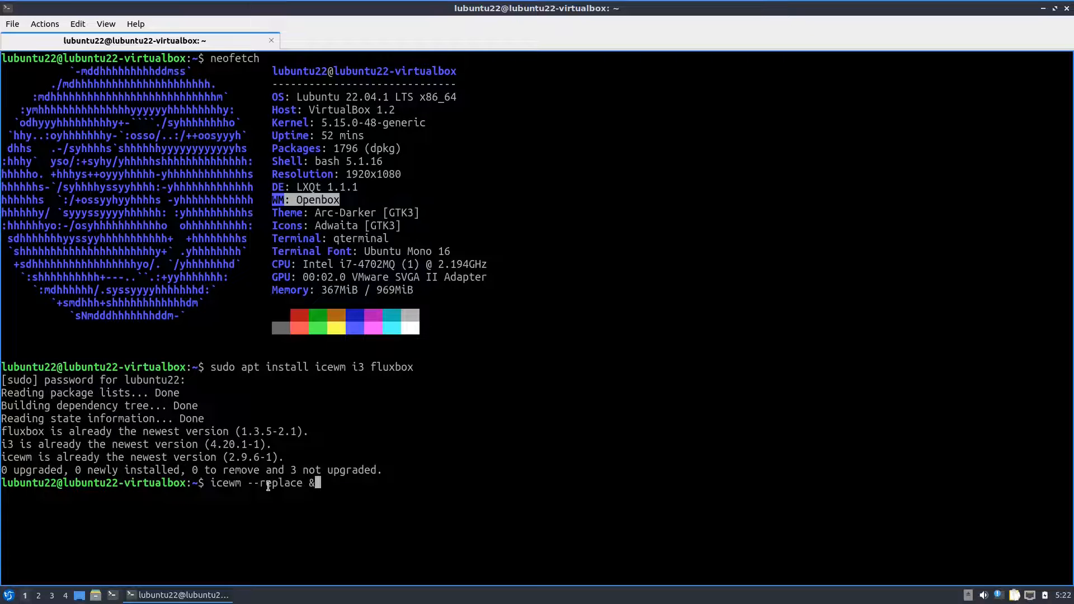
{"action": "key", "text": "Return"}
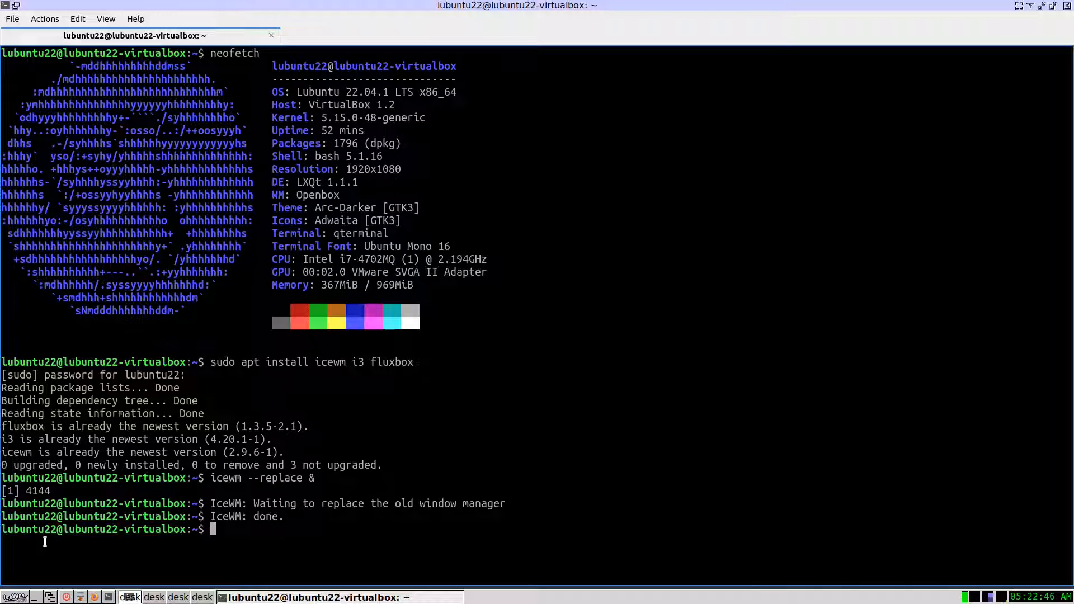
{"action": "left_click", "coordinate": [17, 597]}
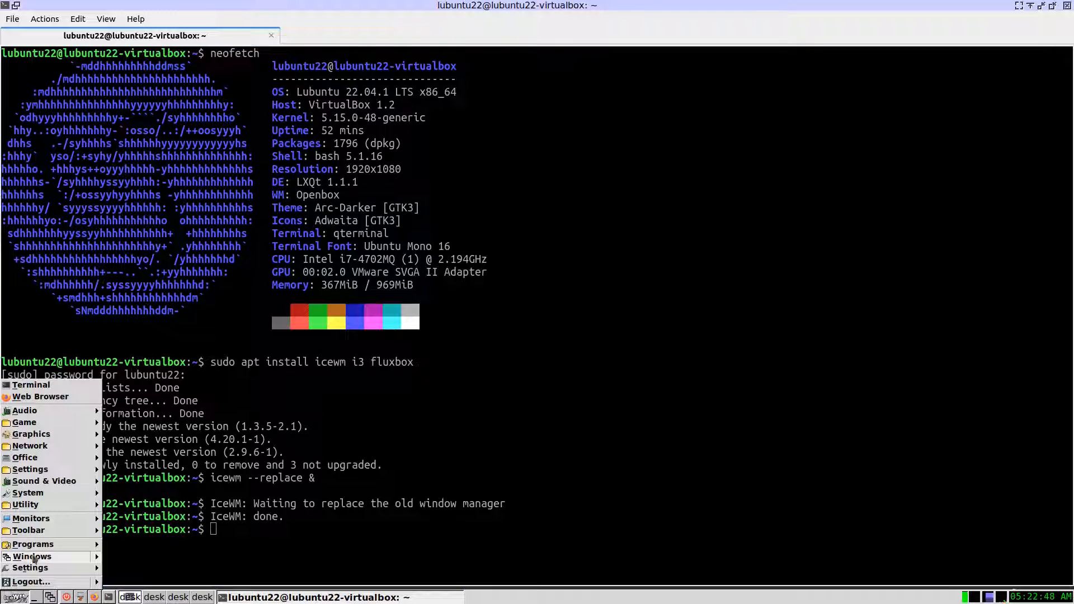
{"action": "mouse_move", "coordinate": [80, 572]}
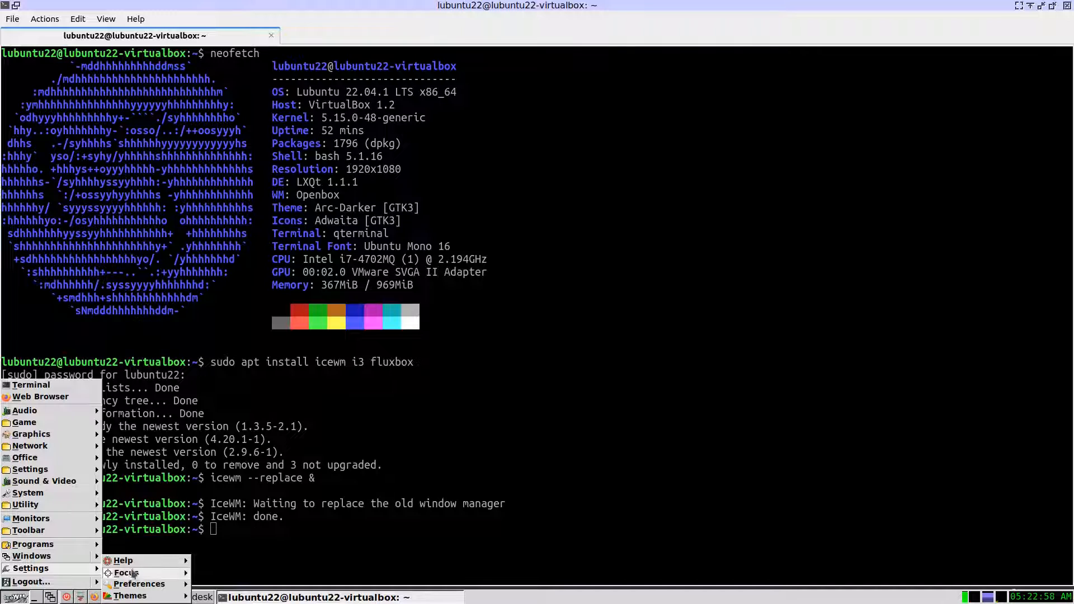
{"action": "mouse_move", "coordinate": [156, 597]}
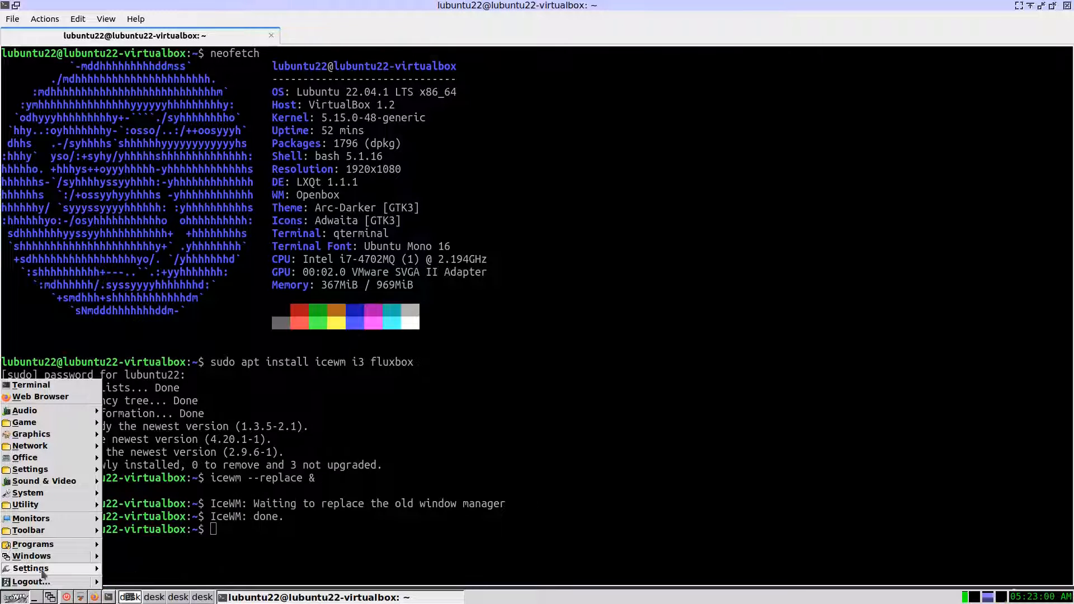
{"action": "left_click", "coordinate": [210, 542]}
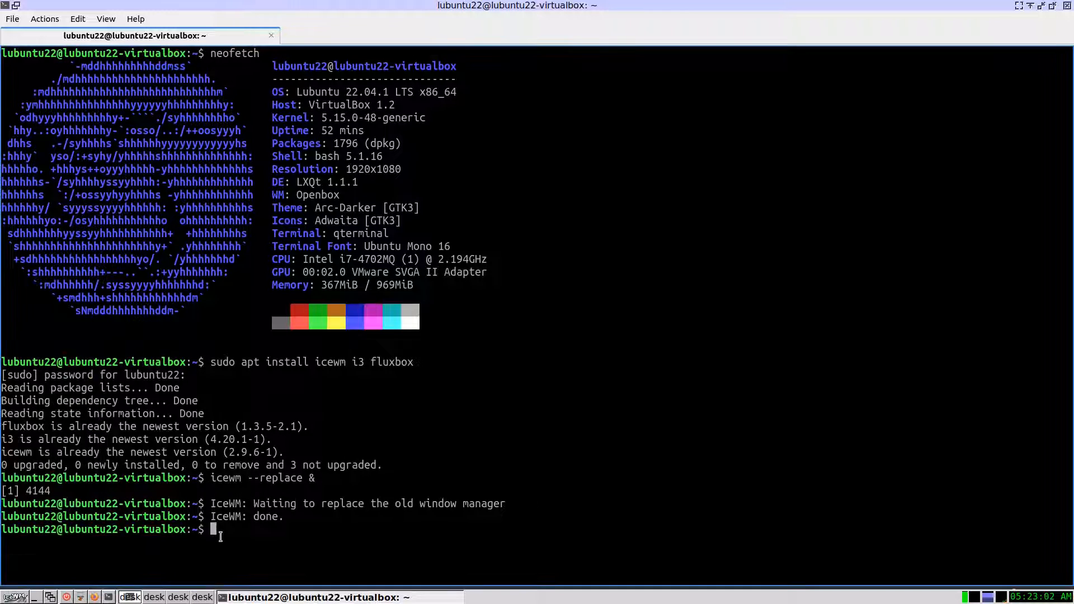
Run neofetch again and highlight its desktop environment and window manager lines to check the switch
{"action": "key", "text": "Up"}
{"action": "key", "text": "Up"}
{"action": "key", "text": "Up"}
{"action": "key", "text": "Return"}
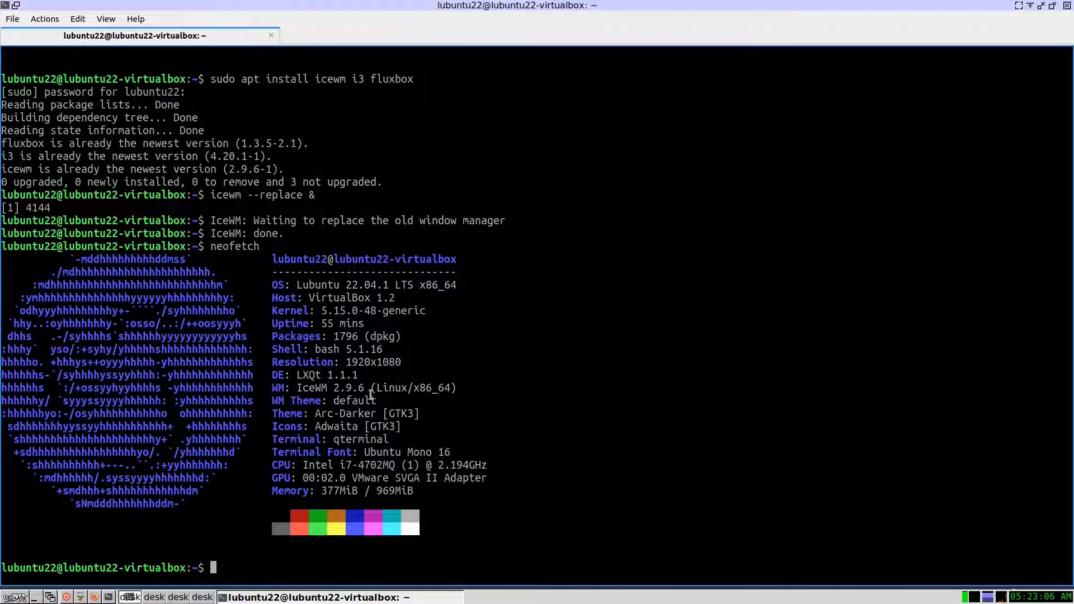
{"action": "left_click_drag", "start_coordinate": [272, 374], "coordinate": [343, 380]}
{"action": "left_click_drag", "start_coordinate": [273, 387], "coordinate": [362, 388]}
{"action": "left_click", "coordinate": [363, 388]}
Restore Openbox as the running window manager with "openbox --replace &" and close the terminal window
{"action": "type", "text": "openbox --rep"}
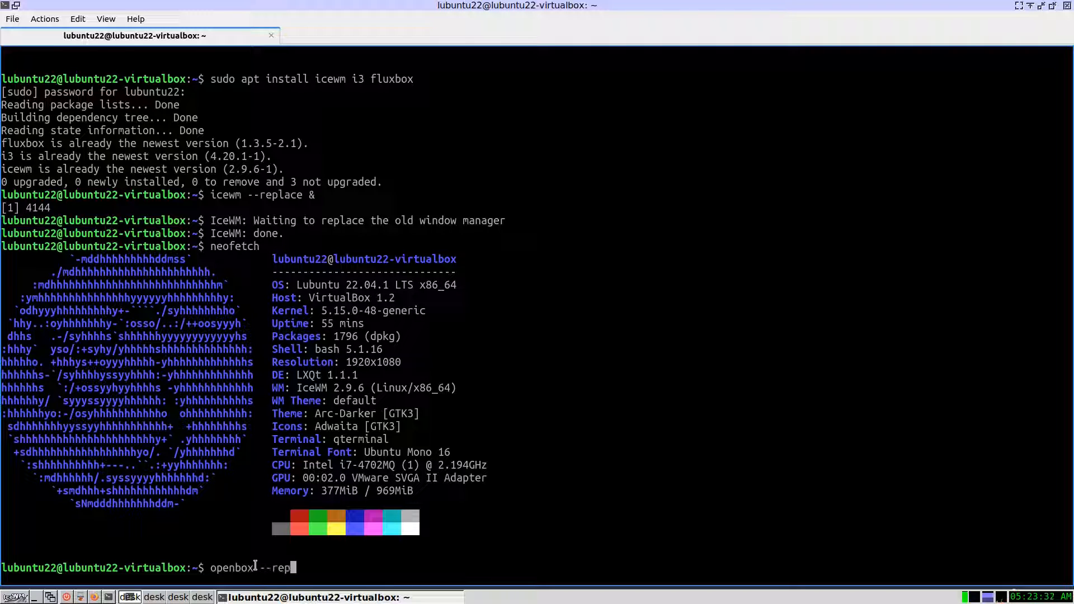
{"action": "type", "text": "lace &"}
{"action": "key", "text": "Return"}
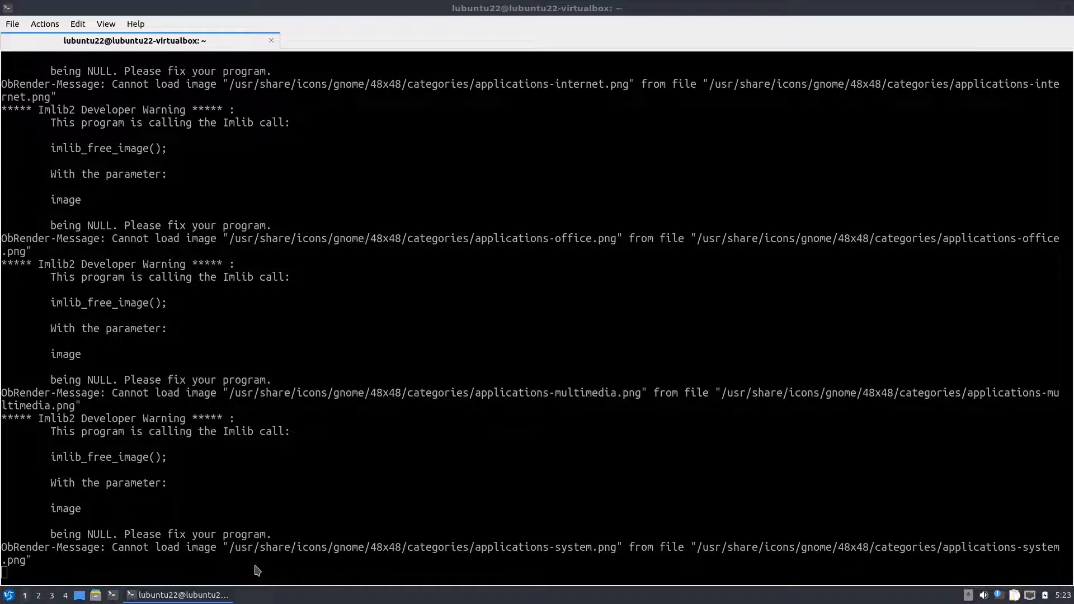
{"action": "right_click", "coordinate": [223, 595]}
{"action": "left_click", "coordinate": [236, 578]}
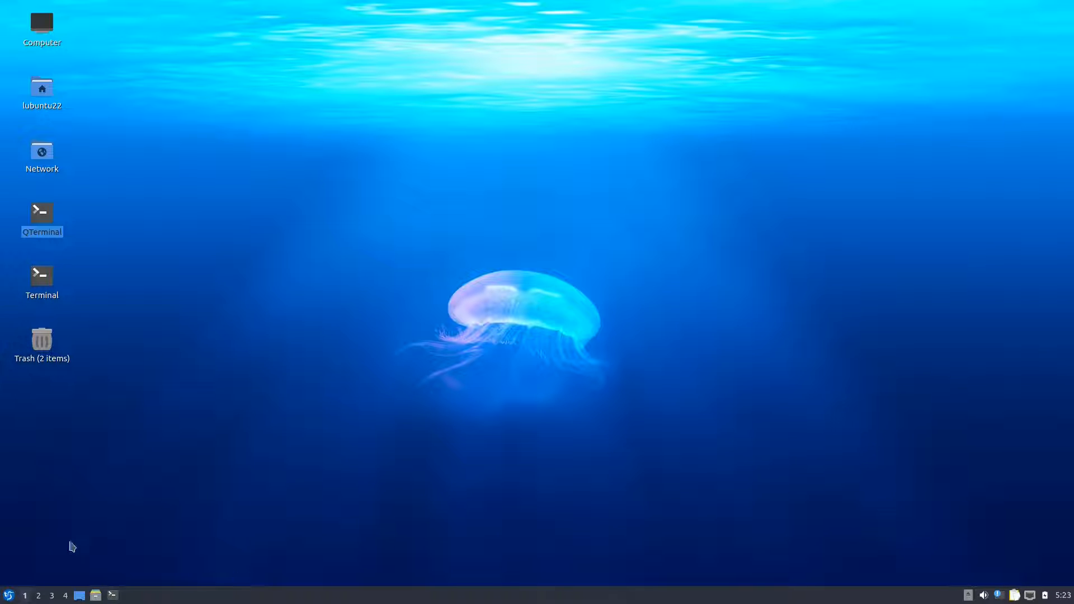
Open the LXQt Session Settings and set the window manager to icewm
{"action": "left_click", "coordinate": [8, 596]}
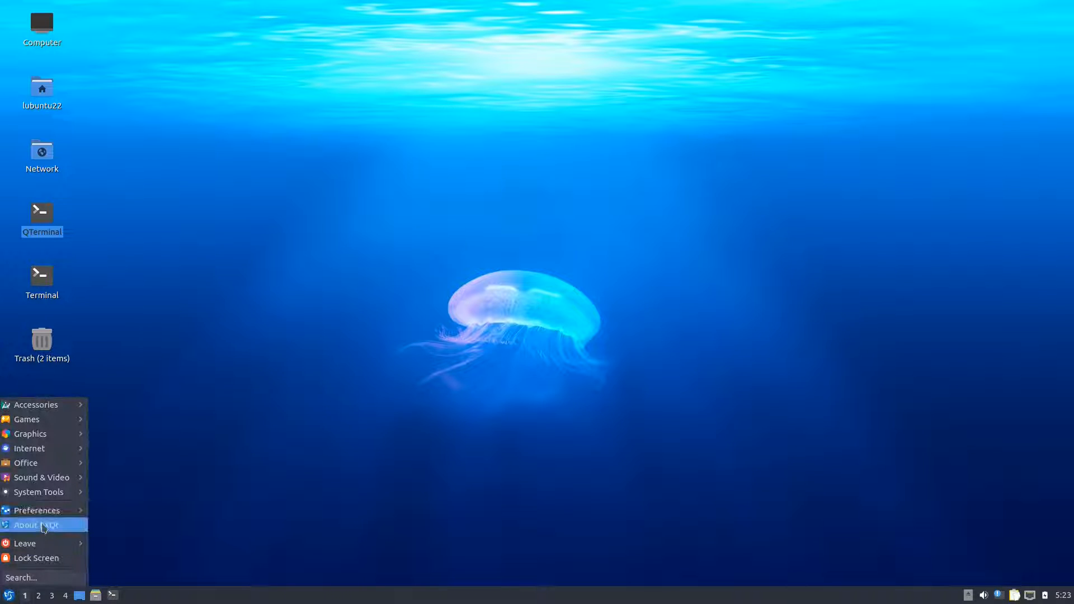
{"action": "mouse_move", "coordinate": [56, 495]}
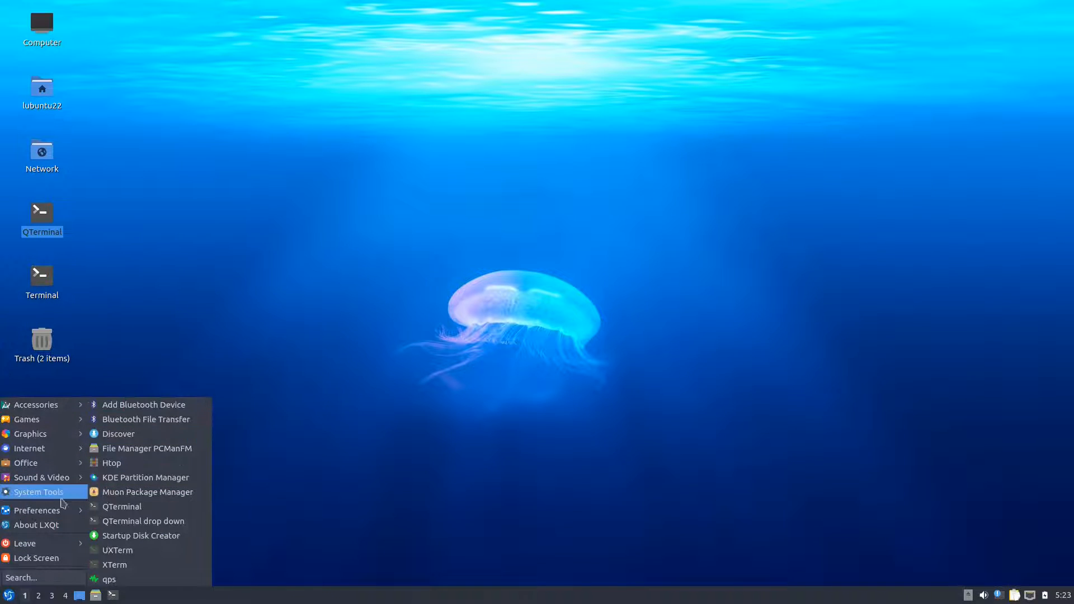
{"action": "mouse_move", "coordinate": [137, 448]}
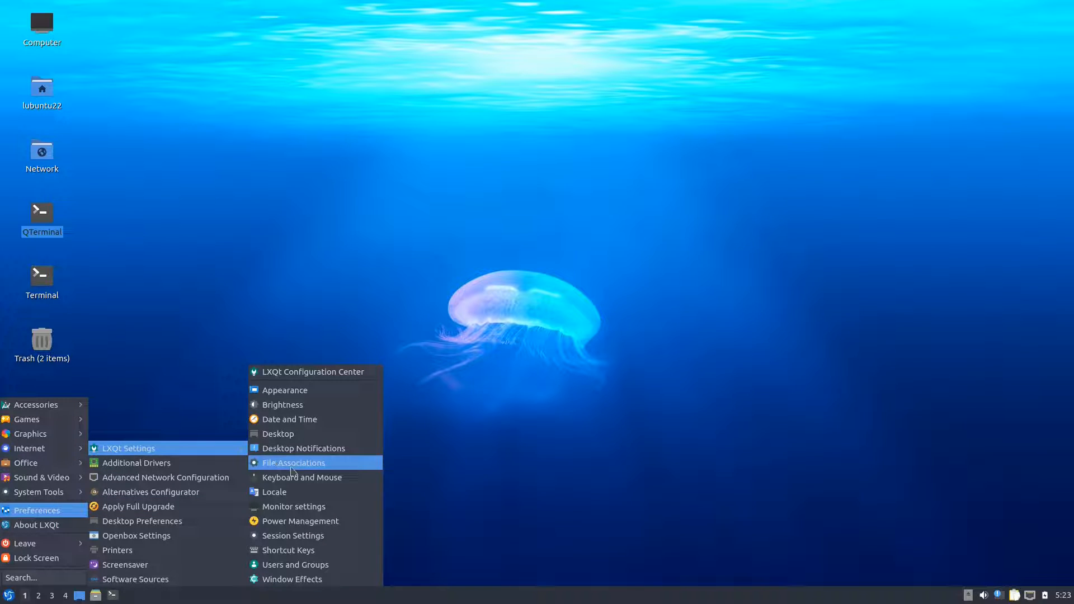
{"action": "left_click", "coordinate": [291, 536]}
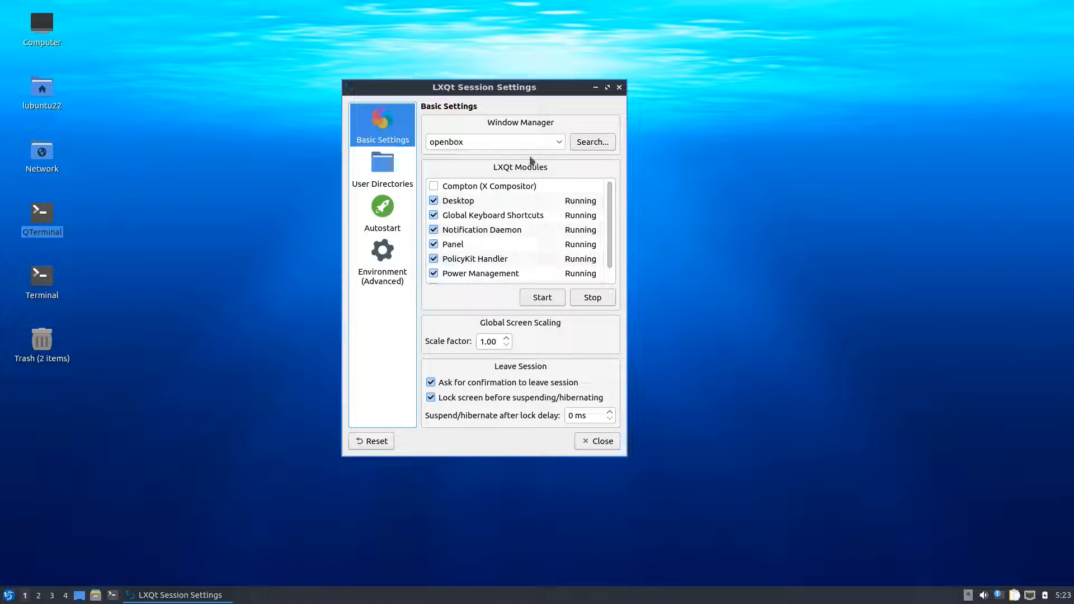
{"action": "left_click", "coordinate": [561, 139]}
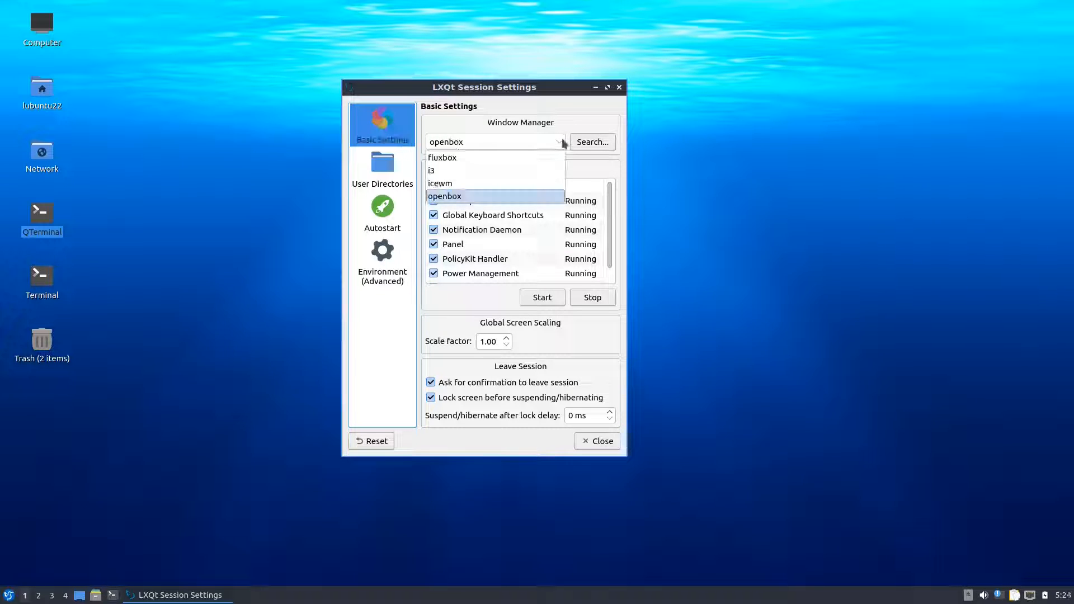
{"action": "left_click", "coordinate": [514, 183]}
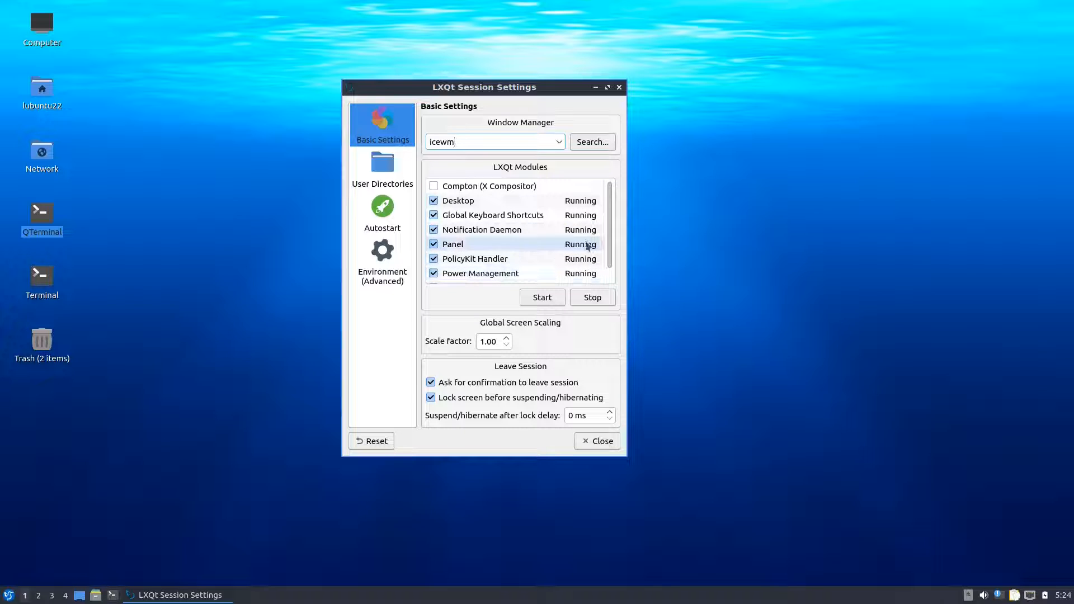
Review the LXQt modules and Autostart entries, and close the session settings, acknowledging the session restart notice
{"action": "mouse_move", "coordinate": [611, 232]}
{"action": "left_mouse_down"}
{"action": "mouse_move", "coordinate": [610, 260]}
{"action": "mouse_move", "coordinate": [611, 213]}
{"action": "left_mouse_up"}
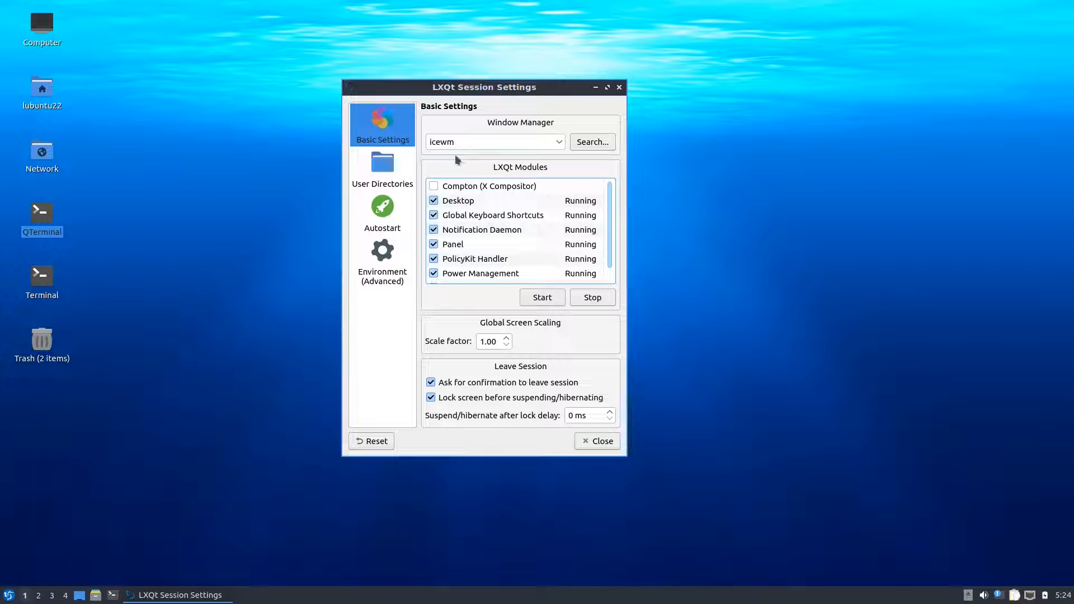
{"action": "left_click", "coordinate": [386, 208]}
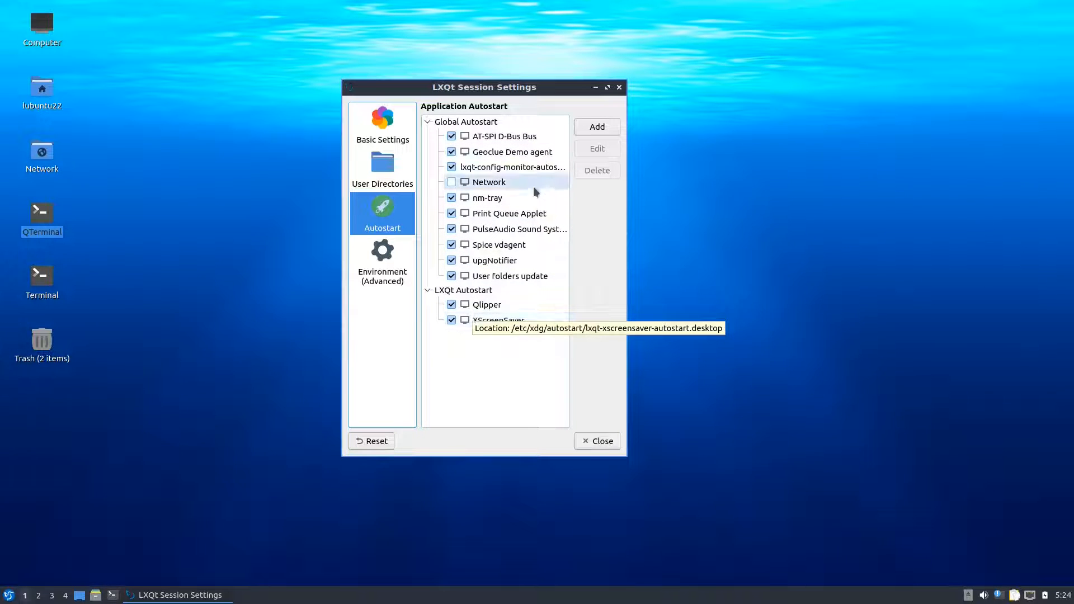
{"action": "left_click", "coordinate": [398, 128]}
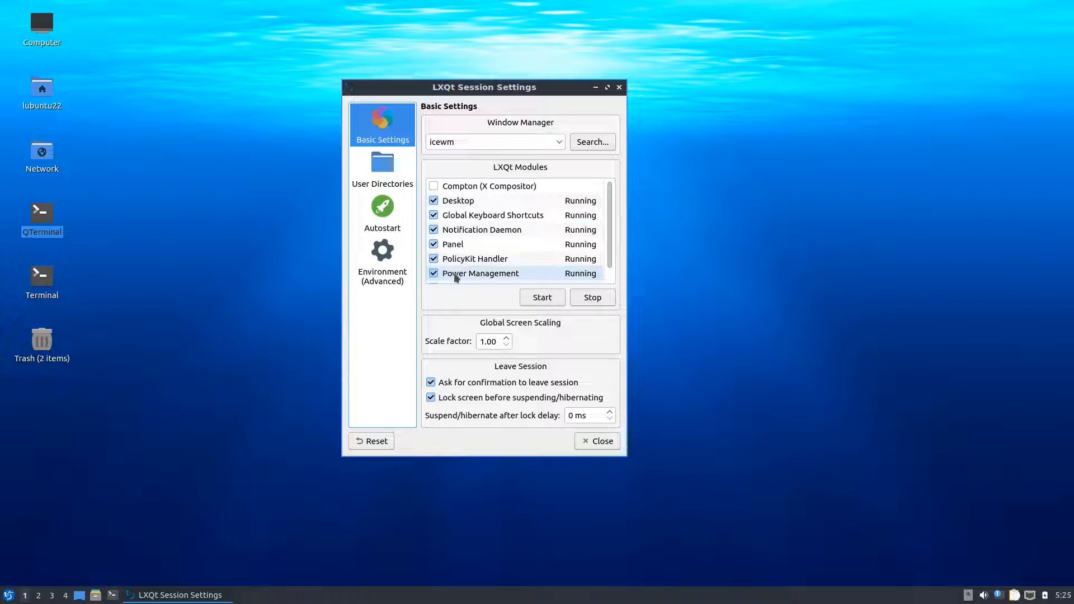
{"action": "left_click", "coordinate": [607, 447]}
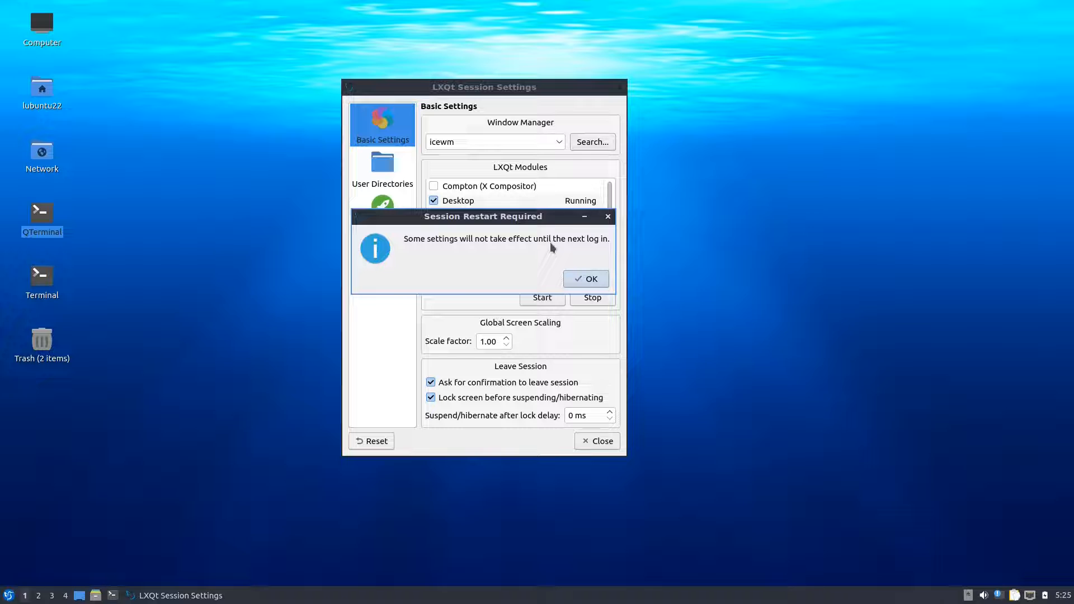
{"action": "left_click", "coordinate": [589, 281]}
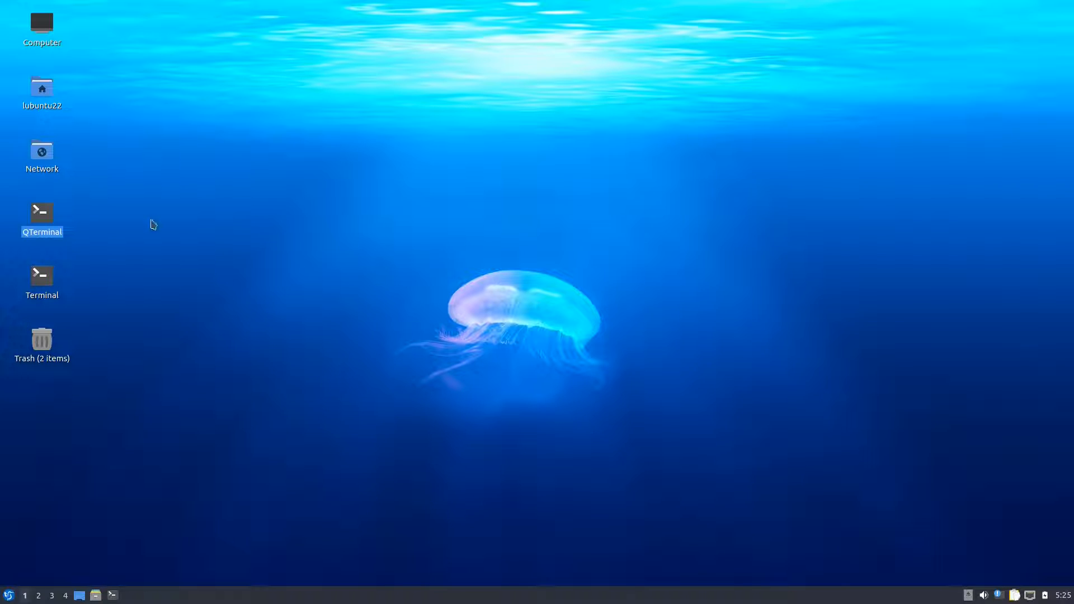
Create a desktop launcher named Logout that runs the command lxqt-leave
{"action": "left_click", "coordinate": [59, 405]}
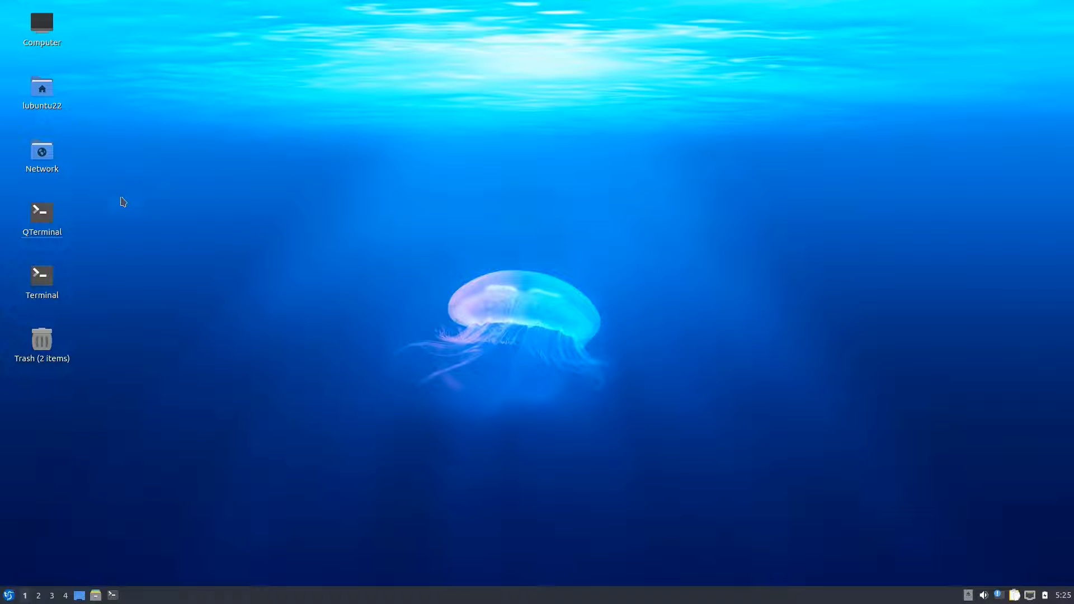
{"action": "right_click", "coordinate": [166, 206]}
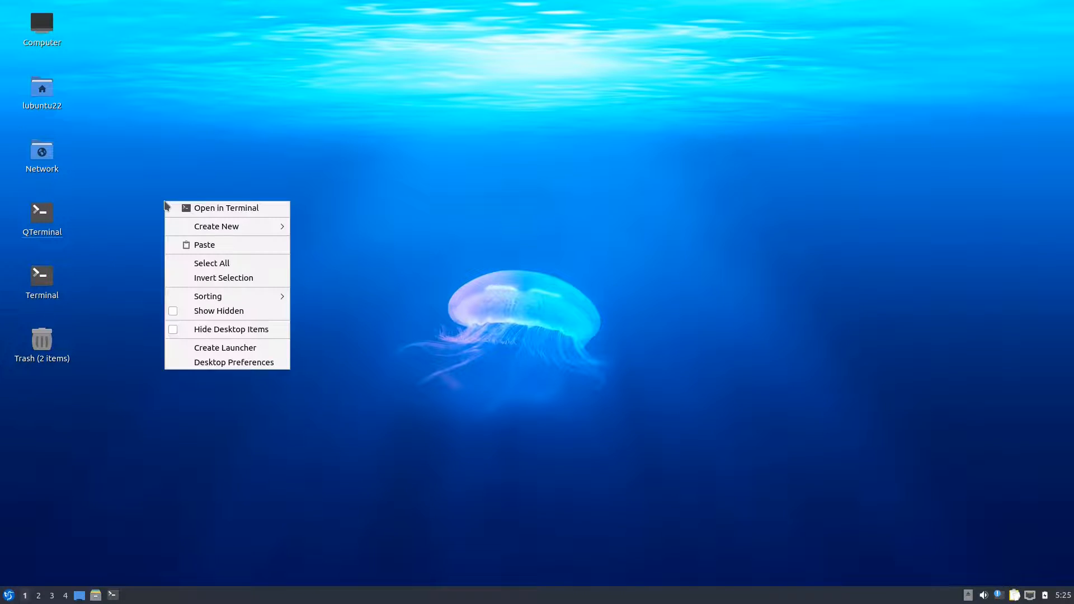
{"action": "left_click", "coordinate": [219, 349]}
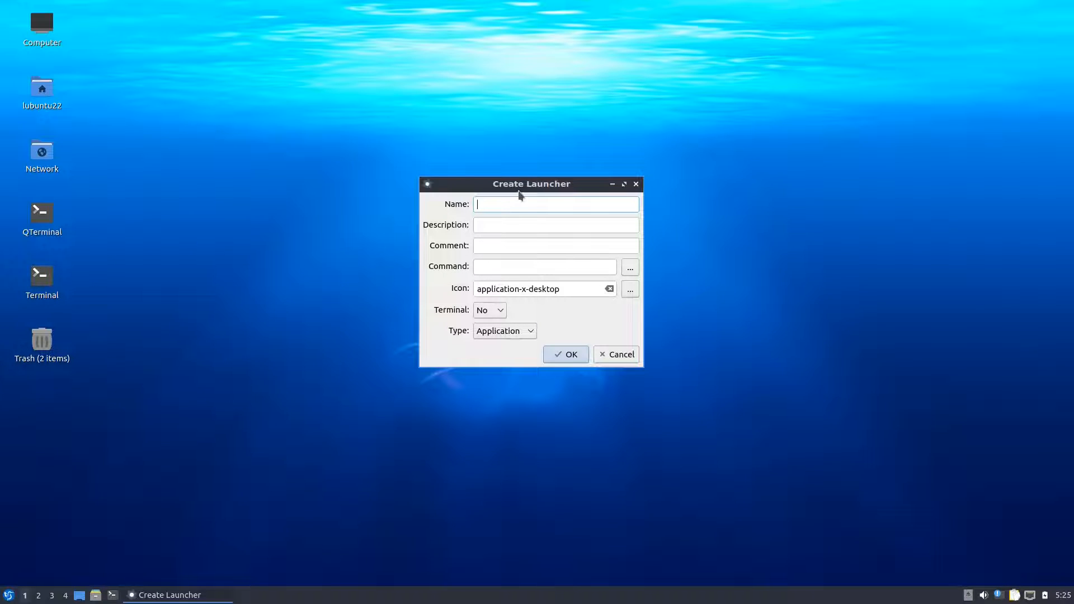
{"action": "type", "text": "Logout"}
{"action": "left_click", "coordinate": [510, 262]}
{"action": "type", "text": "lxqt"}
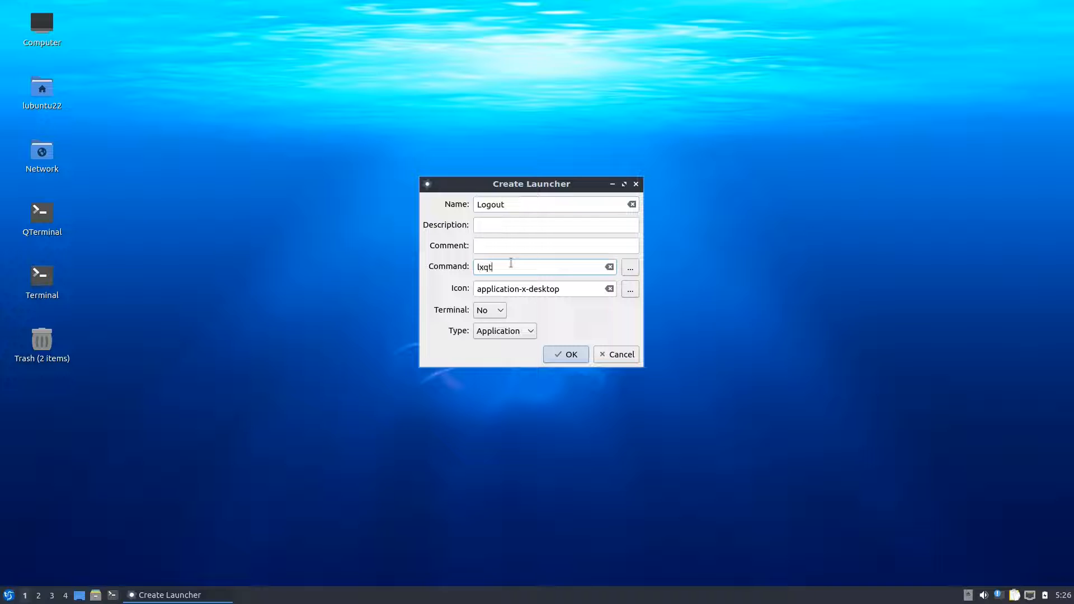
{"action": "type", "text": "-leave"}
{"action": "left_click", "coordinate": [567, 356]}
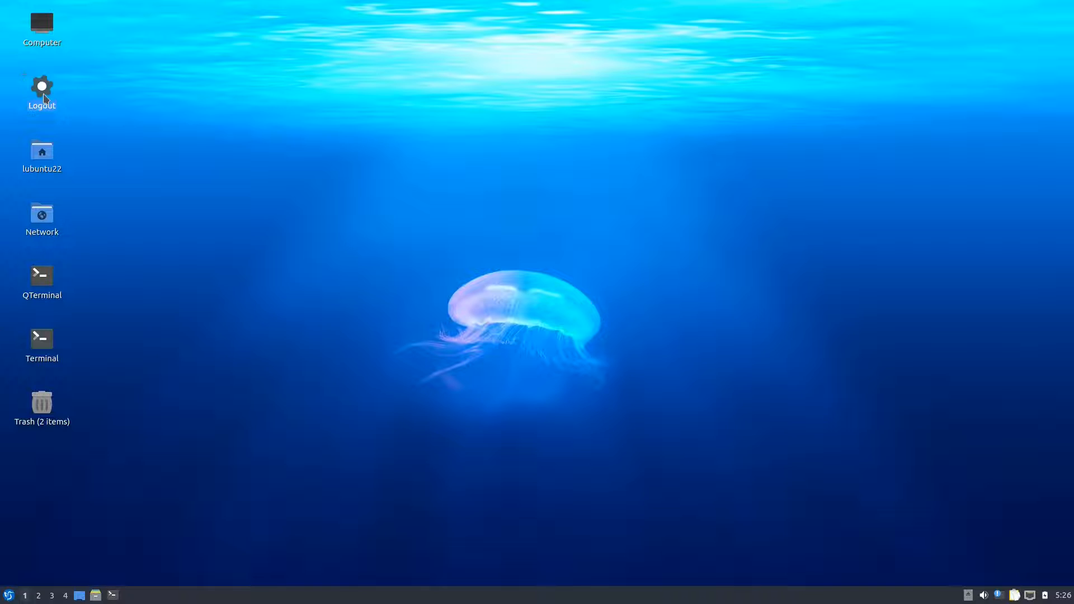
Log out of the session through the Logout desktop launcher and log back in with the account password
{"action": "double_click", "coordinate": [44, 89]}
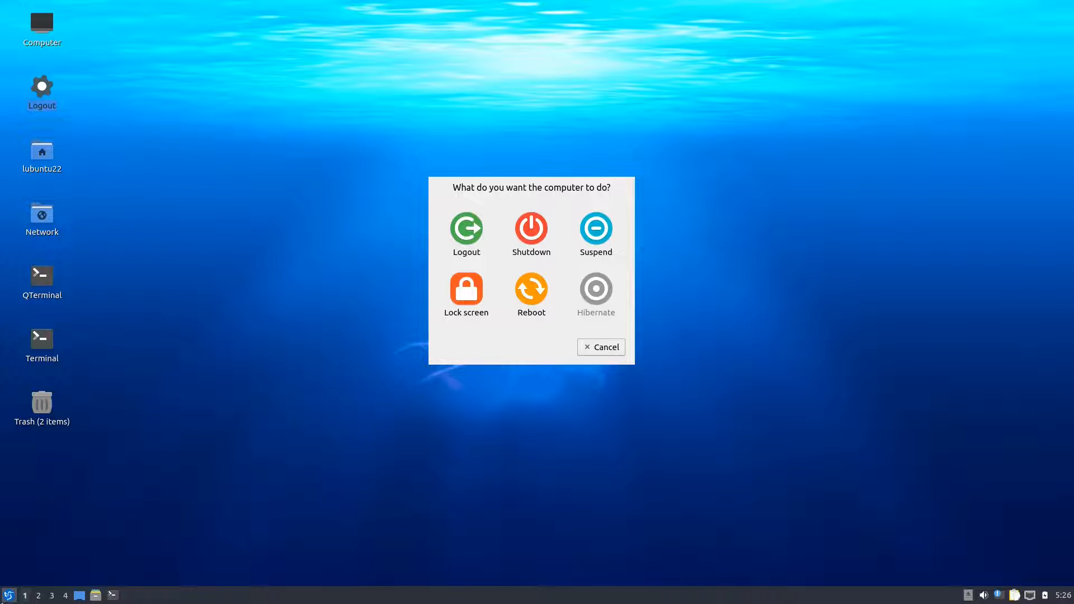
{"action": "left_click", "coordinate": [470, 233]}
{"action": "left_click", "coordinate": [555, 258]}
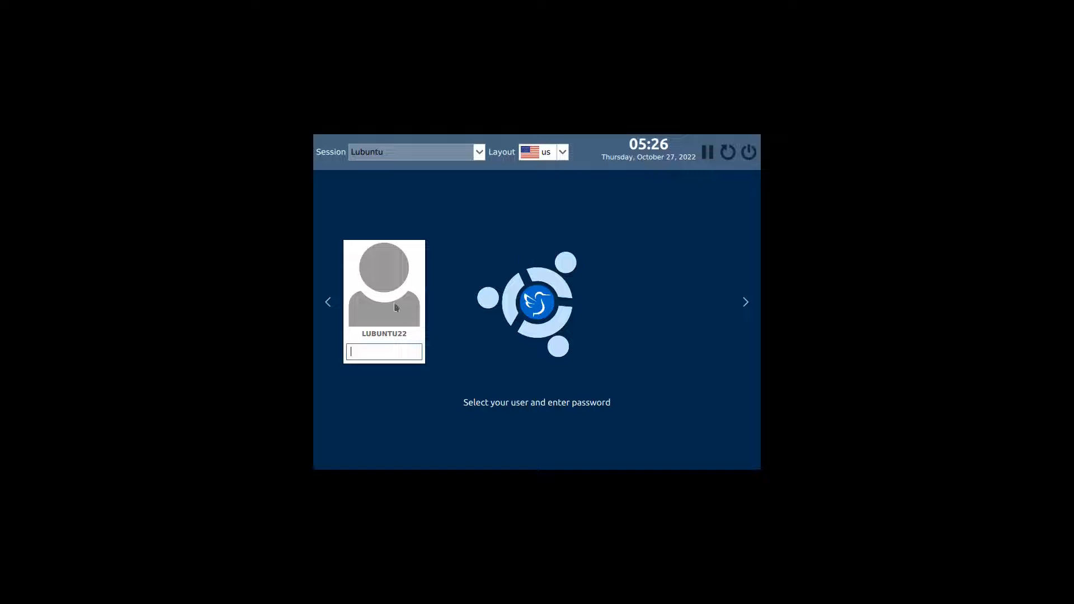
{"action": "type", "text": "a"}
{"action": "key", "text": "Return"}
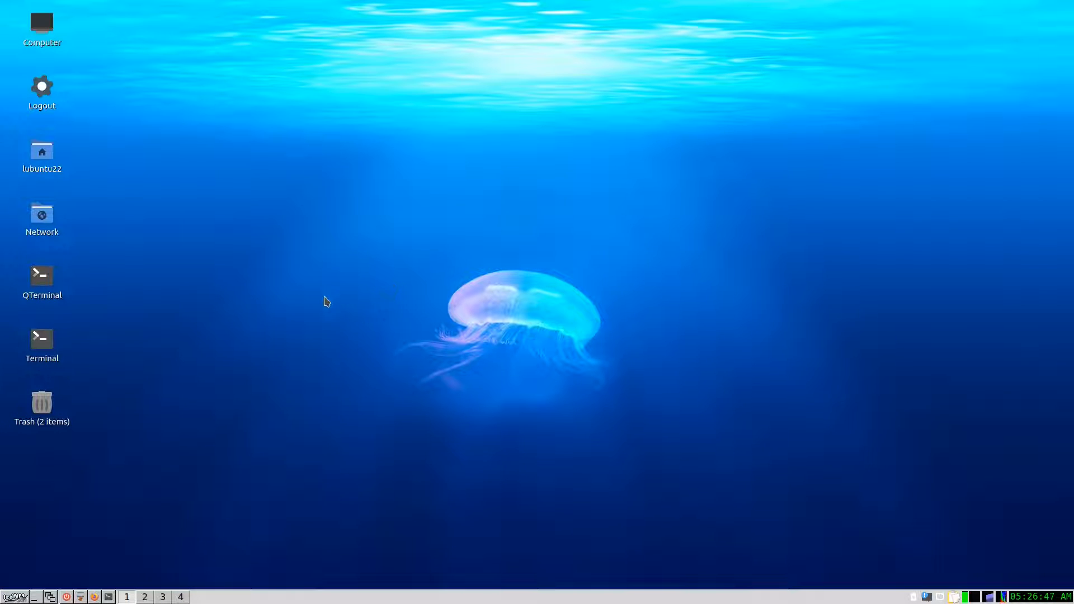
Look through the LXQt application menu's System Tools, then open the IceWM toolbar's logout dialog and cancel it
{"action": "left_click", "coordinate": [9, 591]}
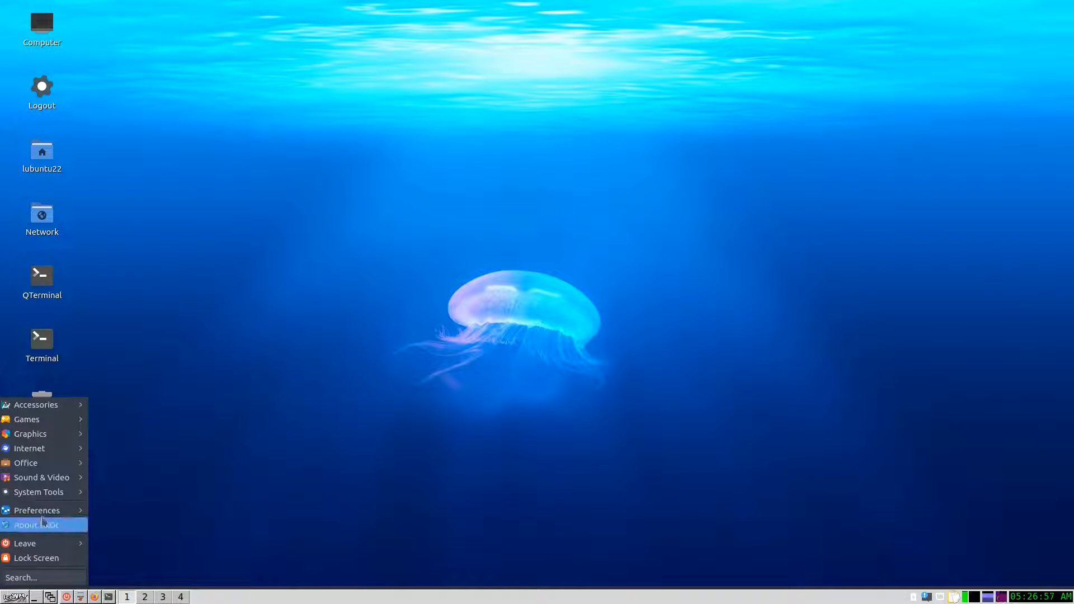
{"action": "mouse_move", "coordinate": [56, 494]}
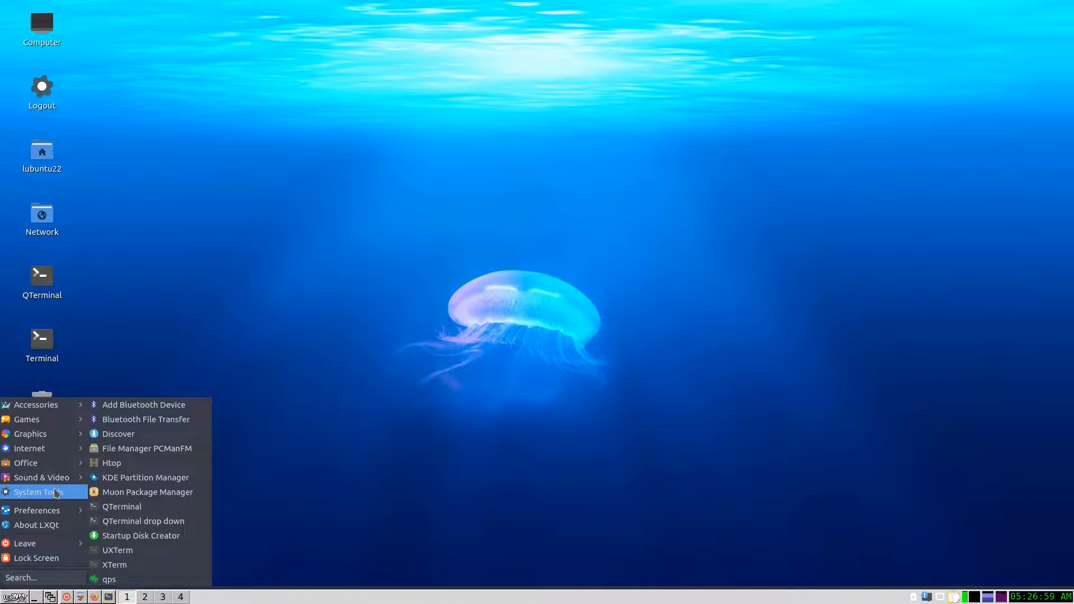
{"action": "left_click", "coordinate": [300, 393]}
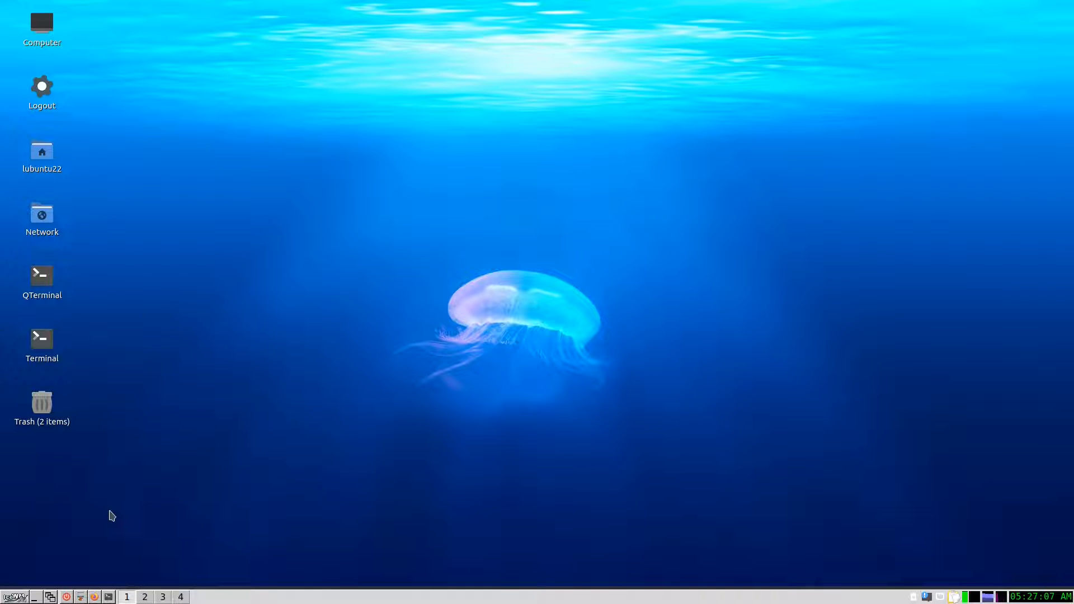
{"action": "left_click", "coordinate": [67, 599]}
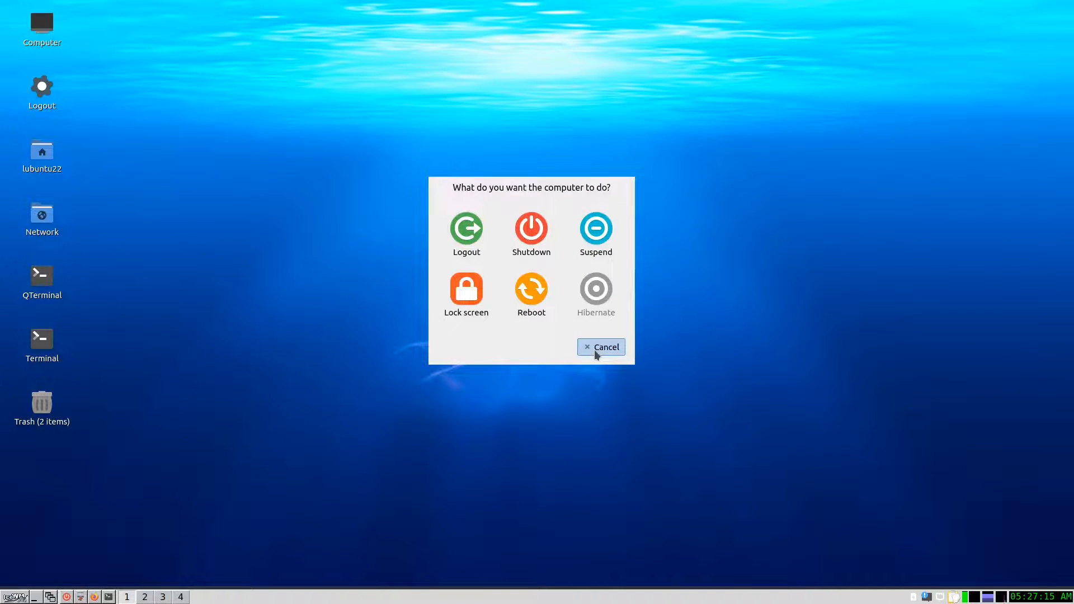
{"action": "left_click", "coordinate": [592, 352]}
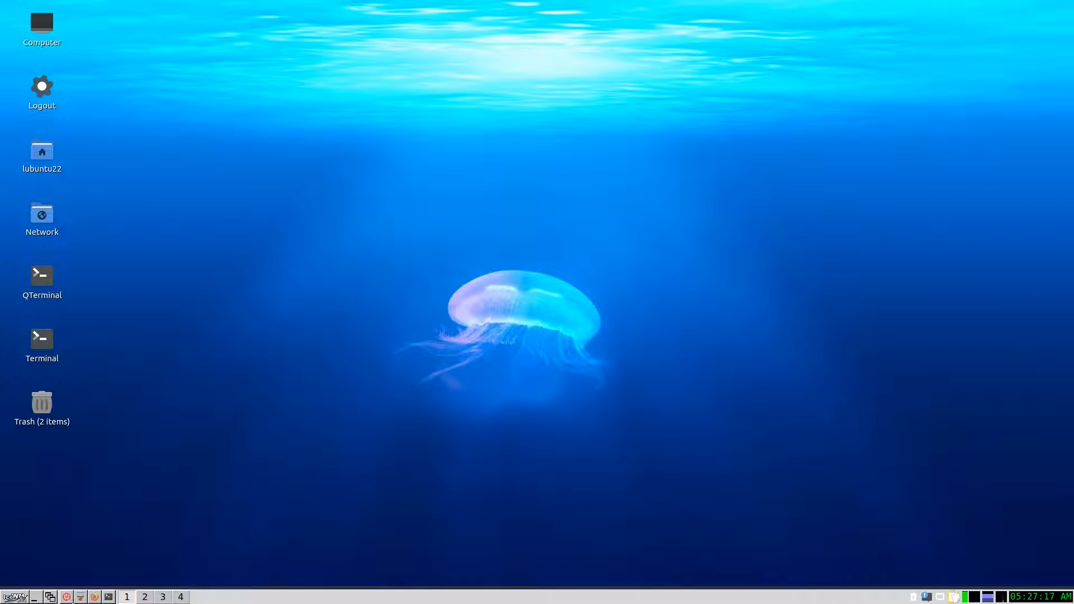
Examine the logout entry's icon path and lxqt-leave command in the home folder's .icewm/toolbar file, then close the file and folder
{"action": "double_click", "coordinate": [53, 161]}
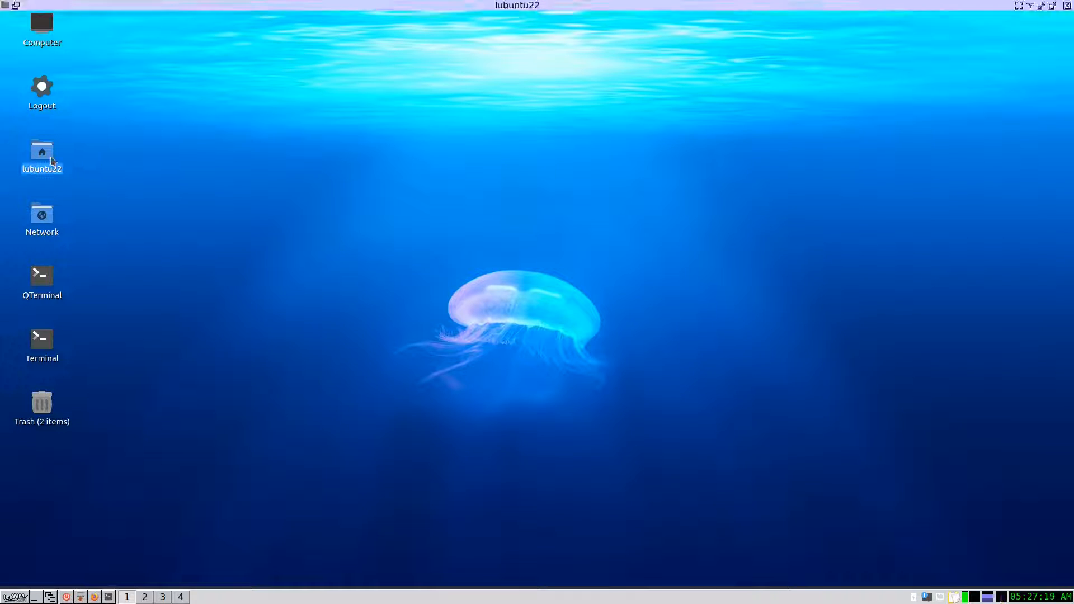
{"action": "double_click", "coordinate": [411, 71]}
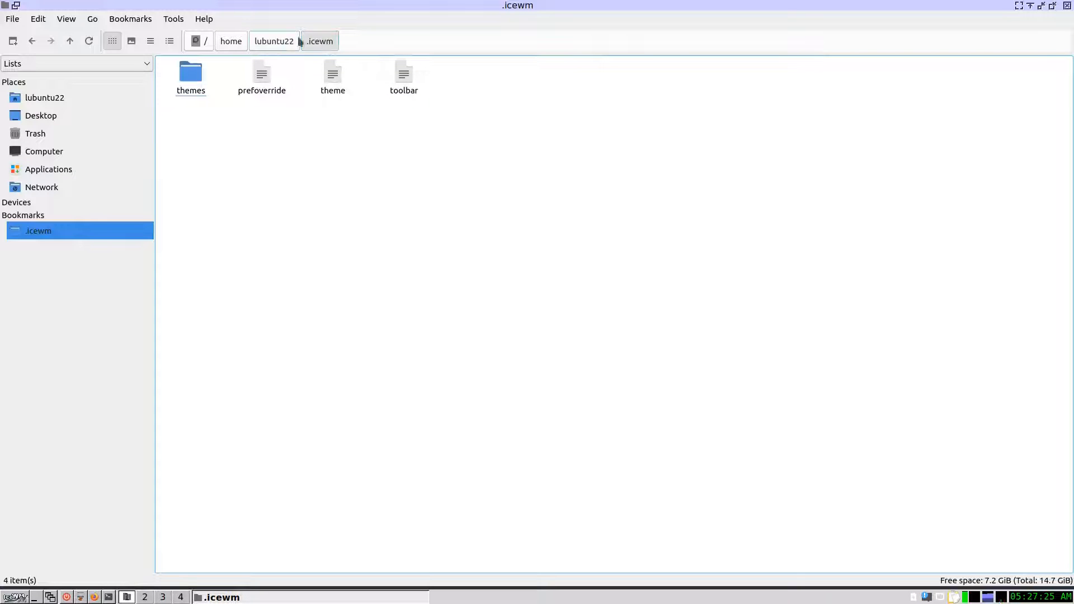
{"action": "double_click", "coordinate": [399, 88]}
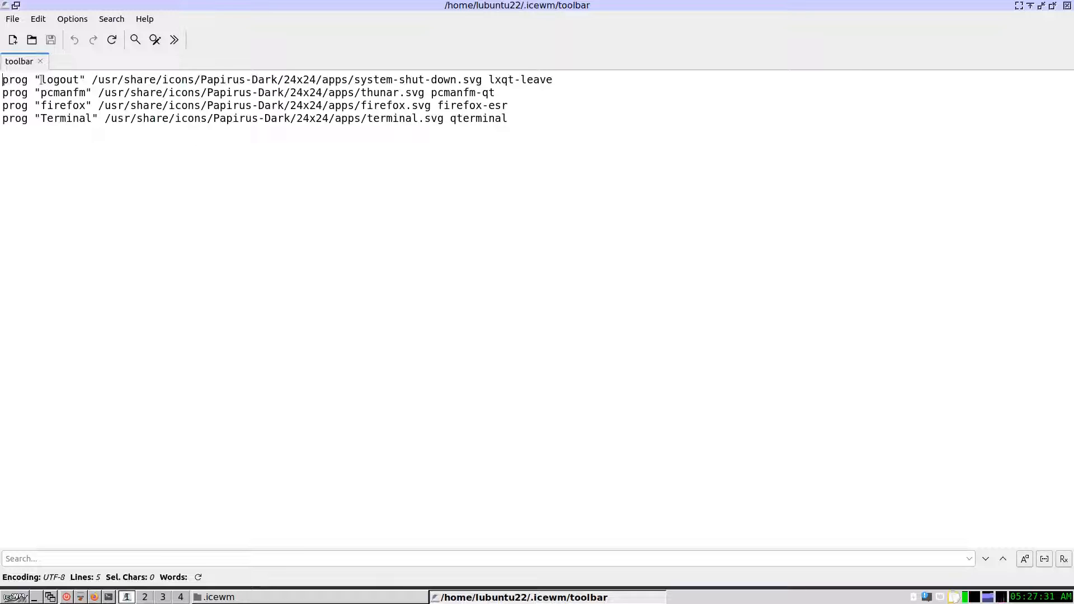
{"action": "left_click_drag", "start_coordinate": [93, 79], "coordinate": [480, 76]}
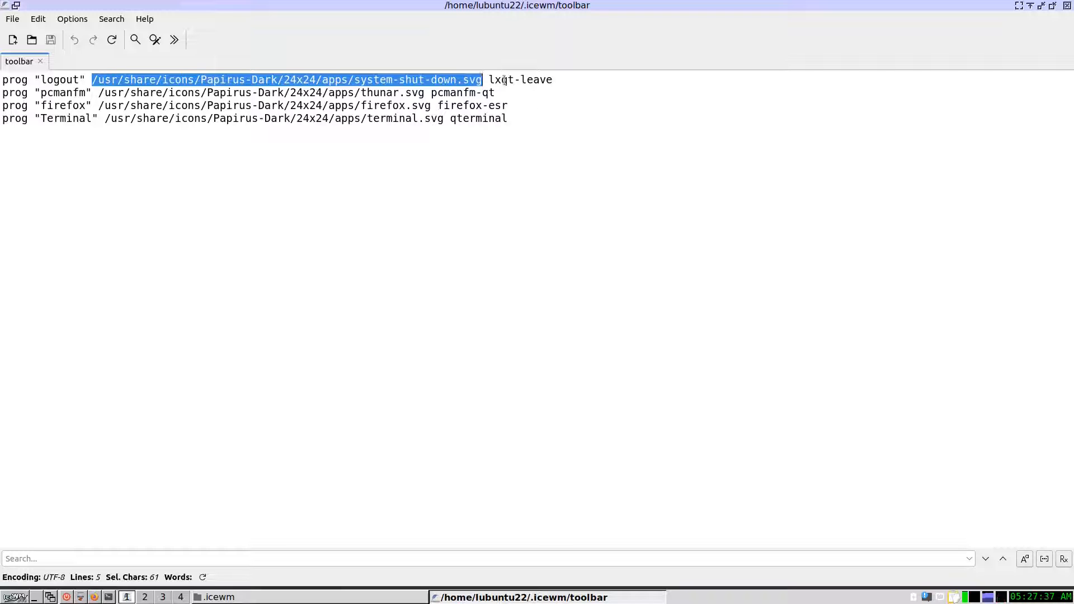
{"action": "left_click", "coordinate": [505, 80]}
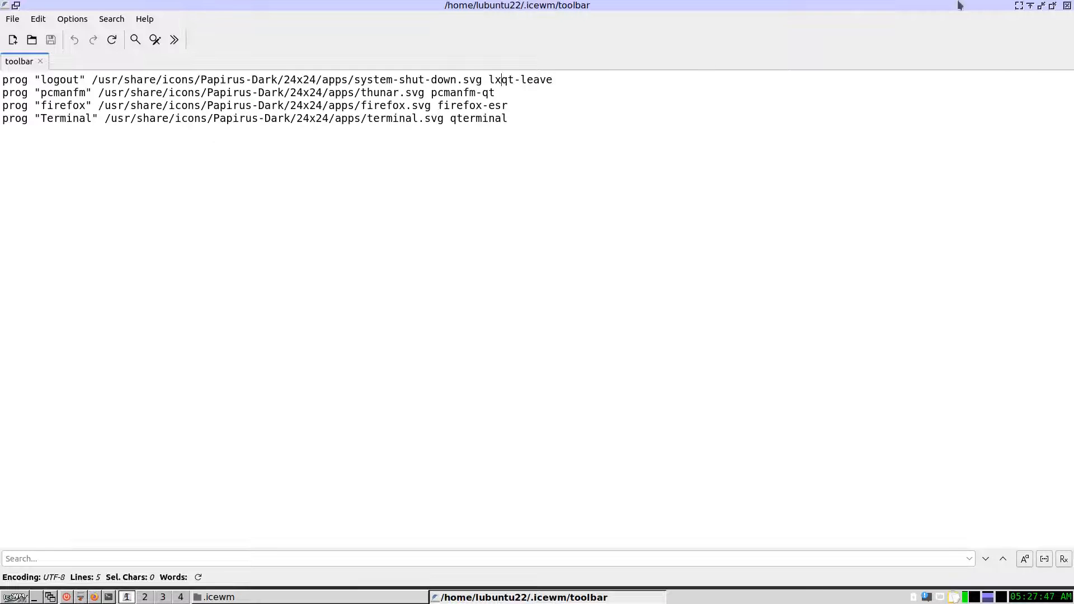
{"action": "left_click", "coordinate": [1067, 7]}
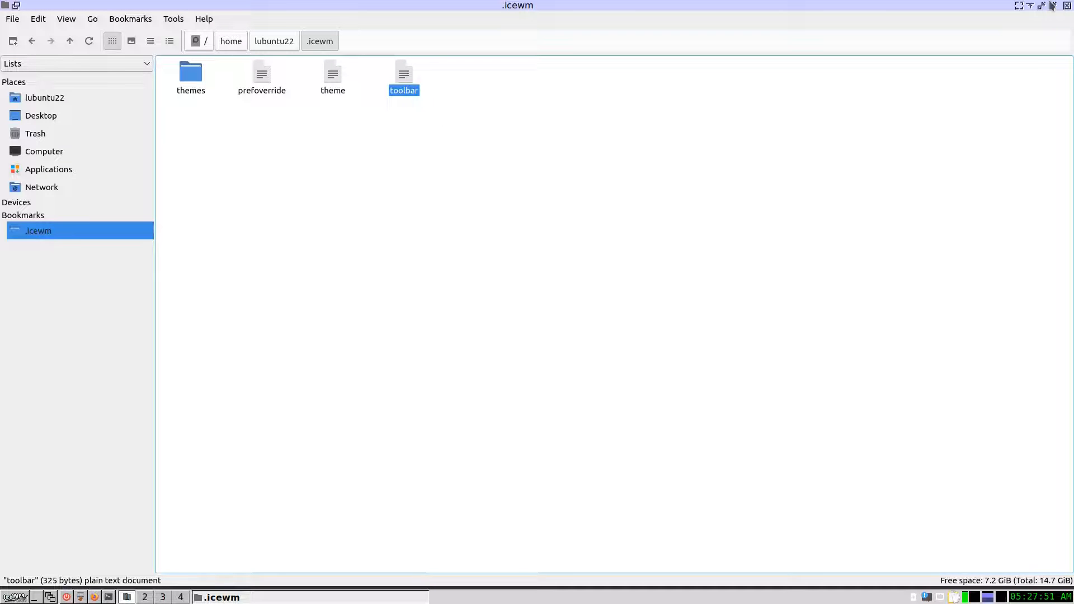
{"action": "left_click", "coordinate": [1067, 5]}
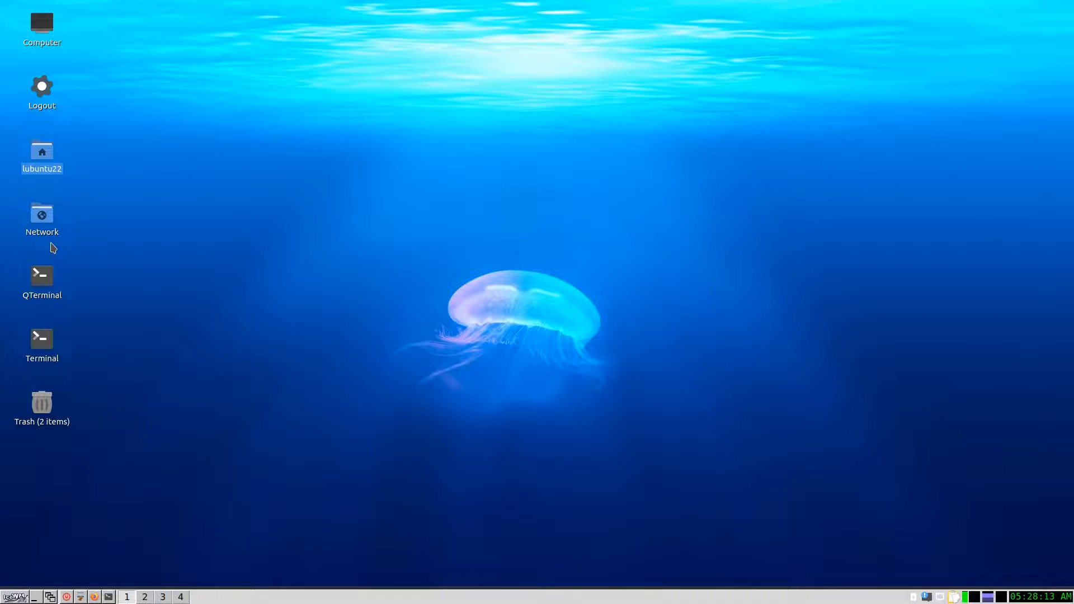
{"action": "left_click", "coordinate": [50, 536]}
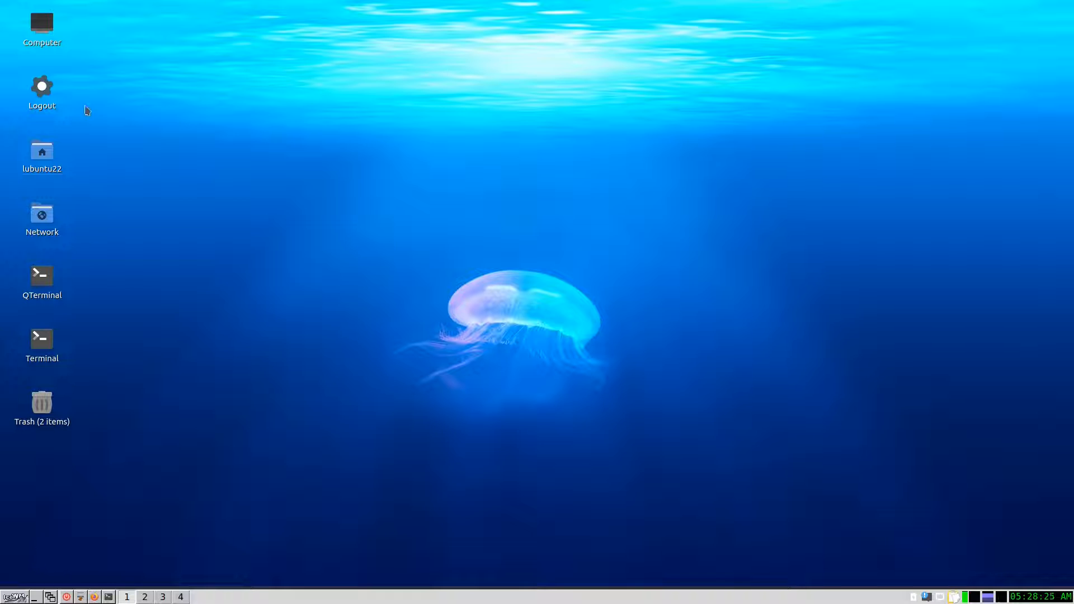
{"action": "right_click", "coordinate": [216, 136]}
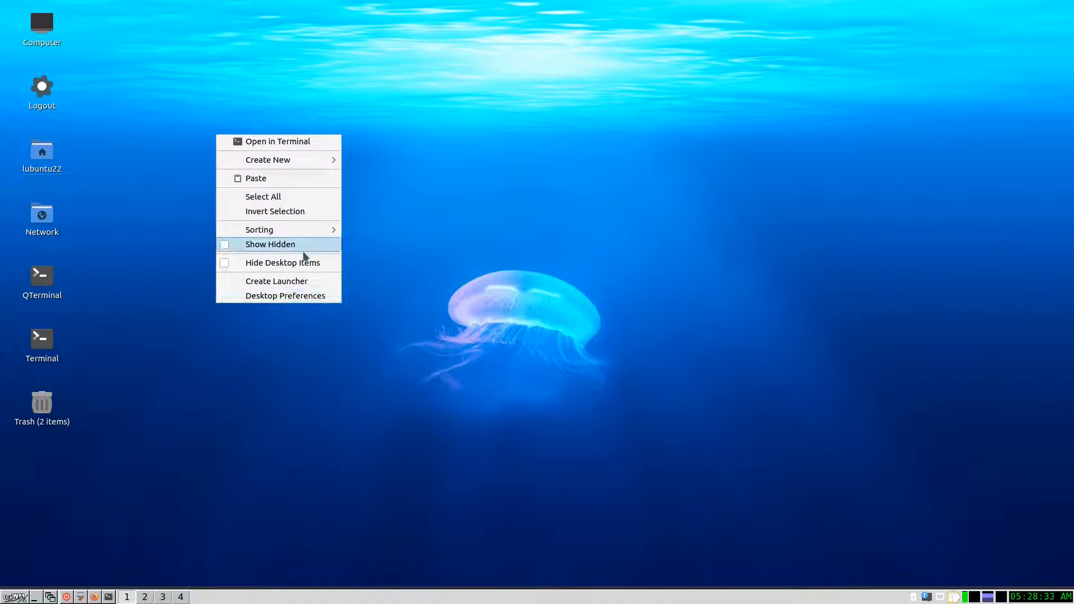
{"action": "left_click", "coordinate": [292, 319]}
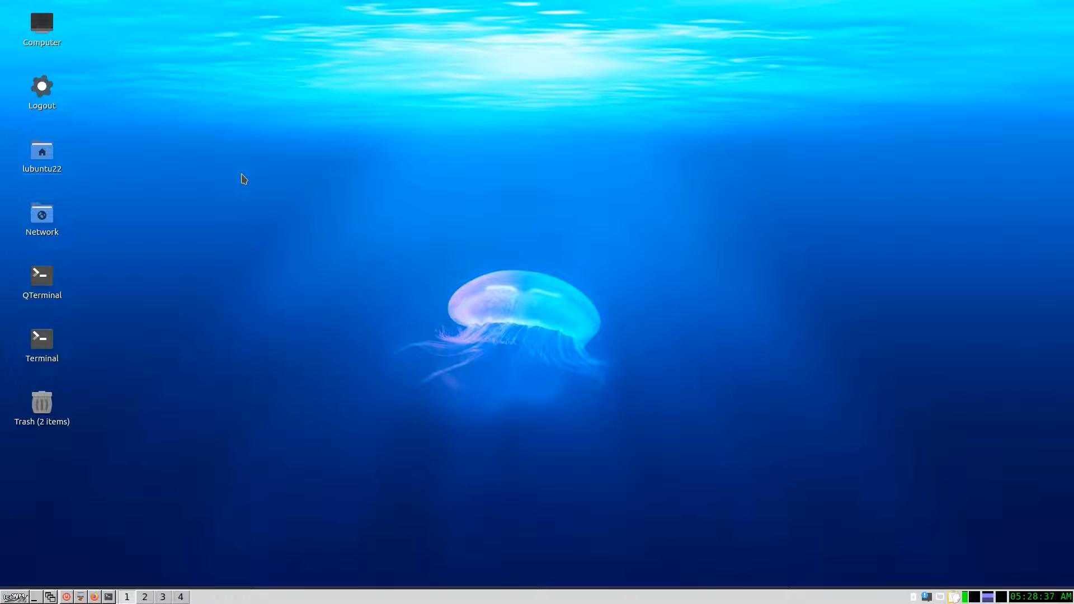
Switch the IceWM theme to Materia-Manjaro-Dark-B
{"action": "left_click", "coordinate": [14, 597]}
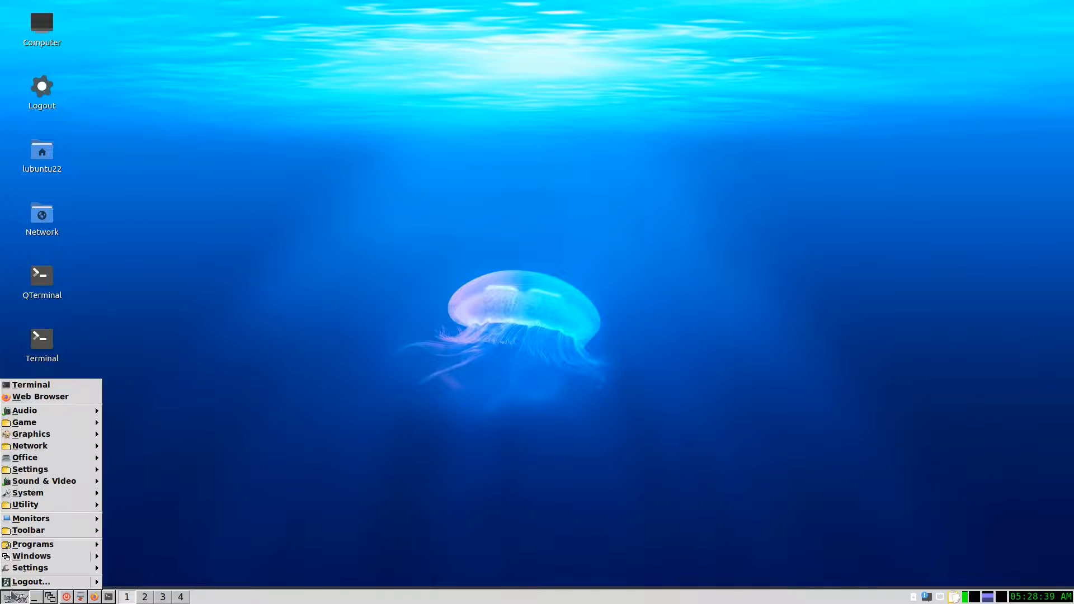
{"action": "mouse_move", "coordinate": [99, 485]}
{"action": "mouse_move", "coordinate": [53, 569]}
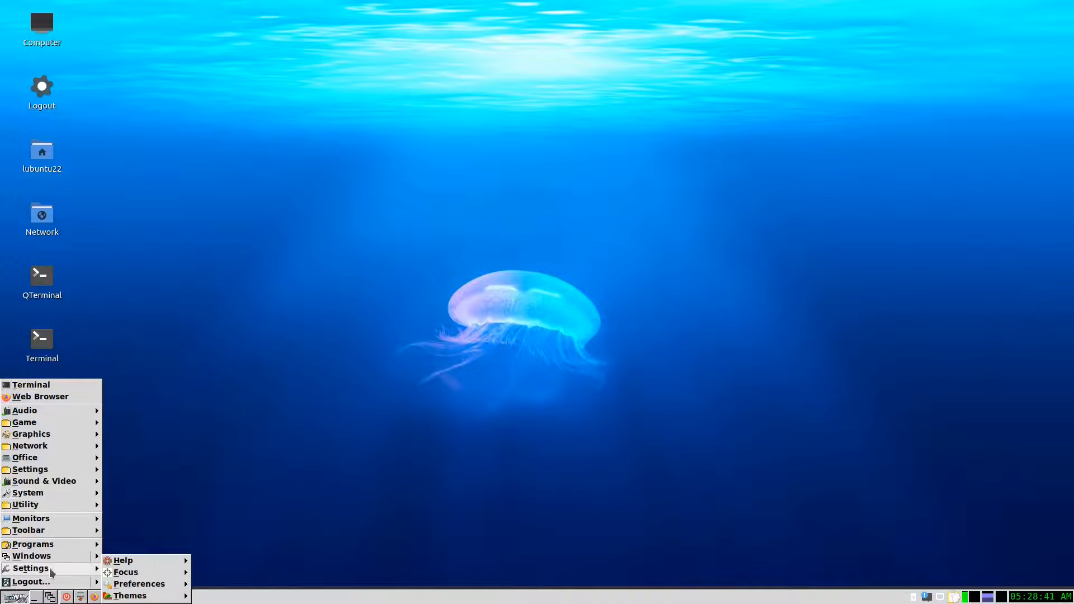
{"action": "mouse_move", "coordinate": [148, 597]}
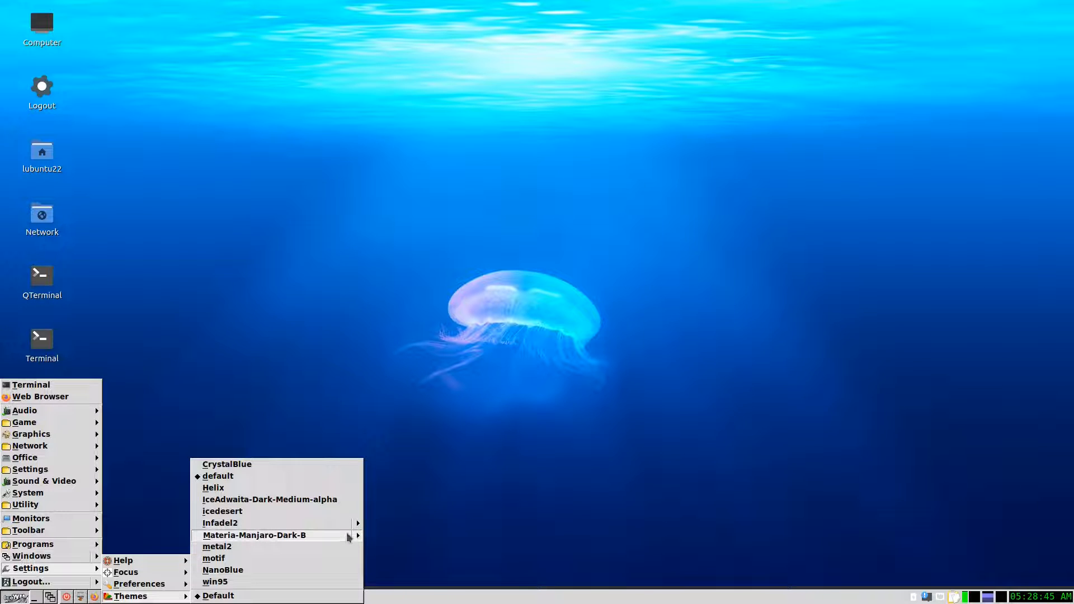
{"action": "left_click", "coordinate": [380, 548]}
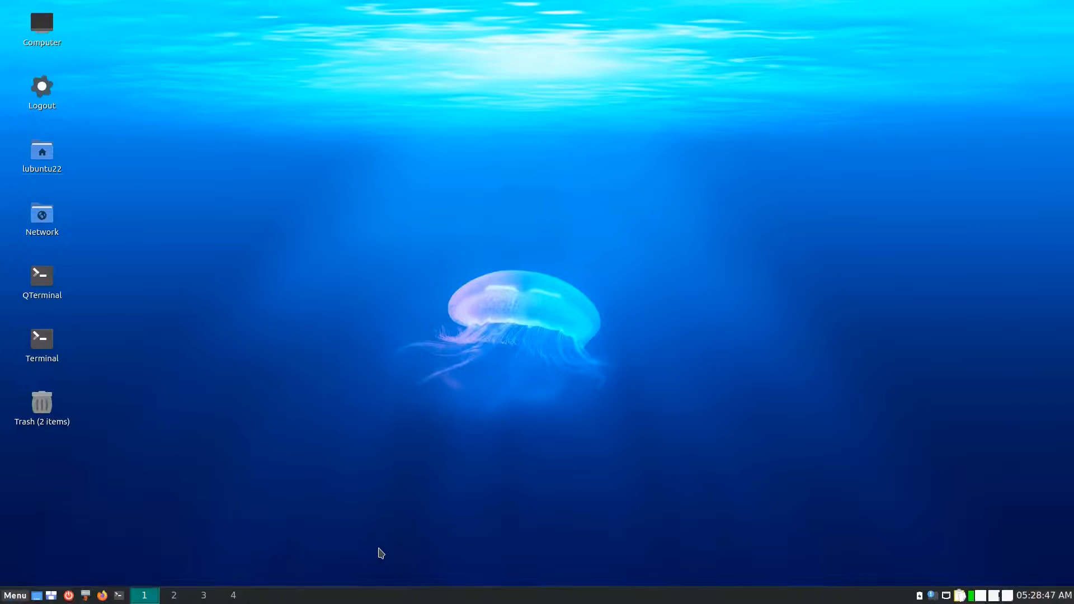
Set the window manager to i3 in the LXQt Session Settings and close them, acknowledging the session restart notice
{"action": "left_click", "coordinate": [15, 596]}
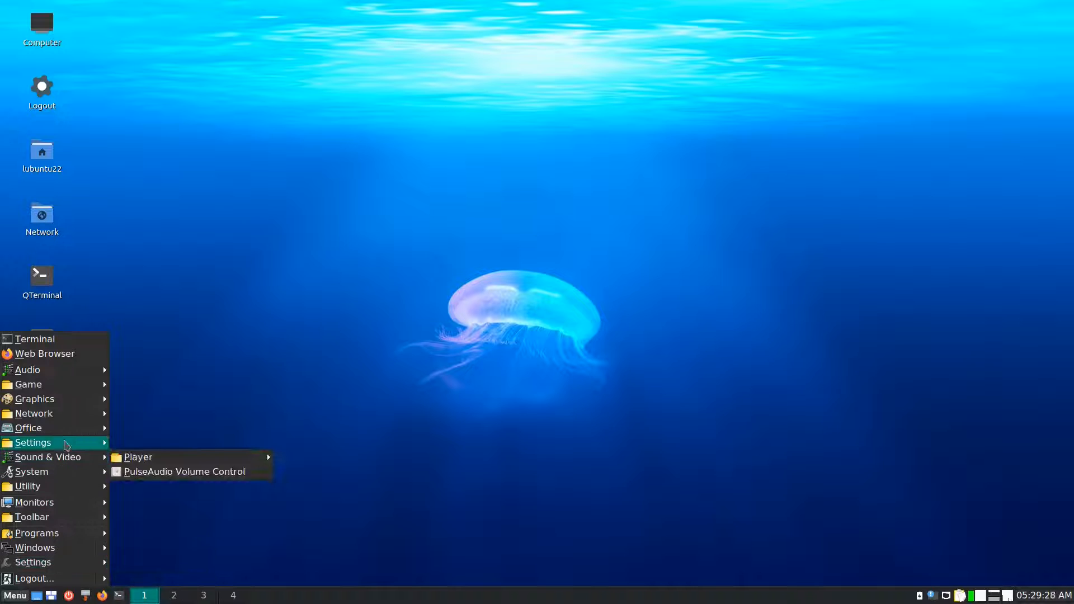
{"action": "mouse_move", "coordinate": [67, 442]}
{"action": "mouse_move", "coordinate": [187, 486]}
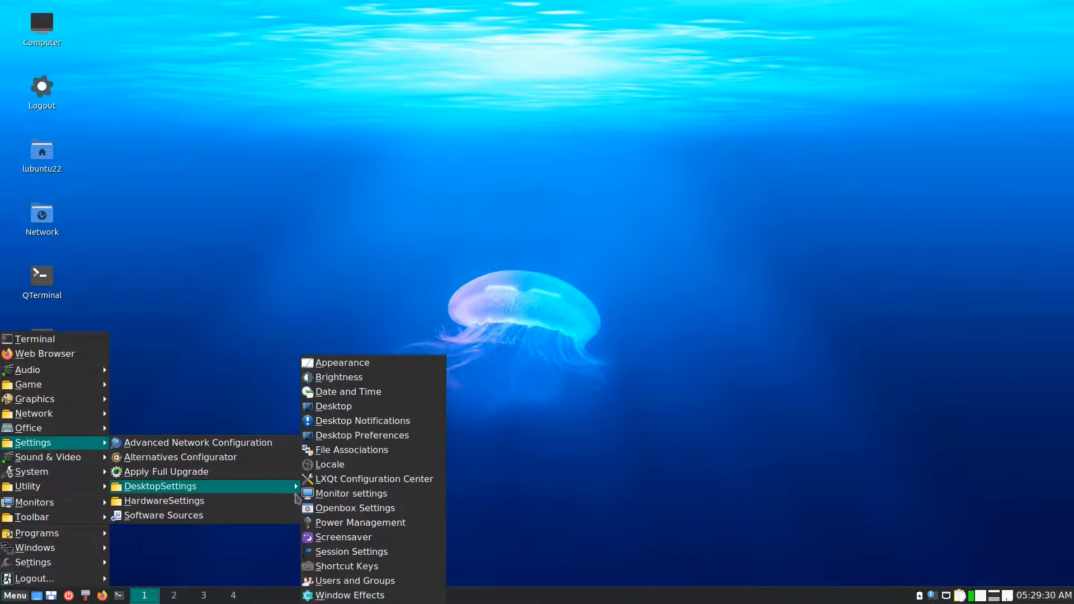
{"action": "left_click", "coordinate": [372, 551]}
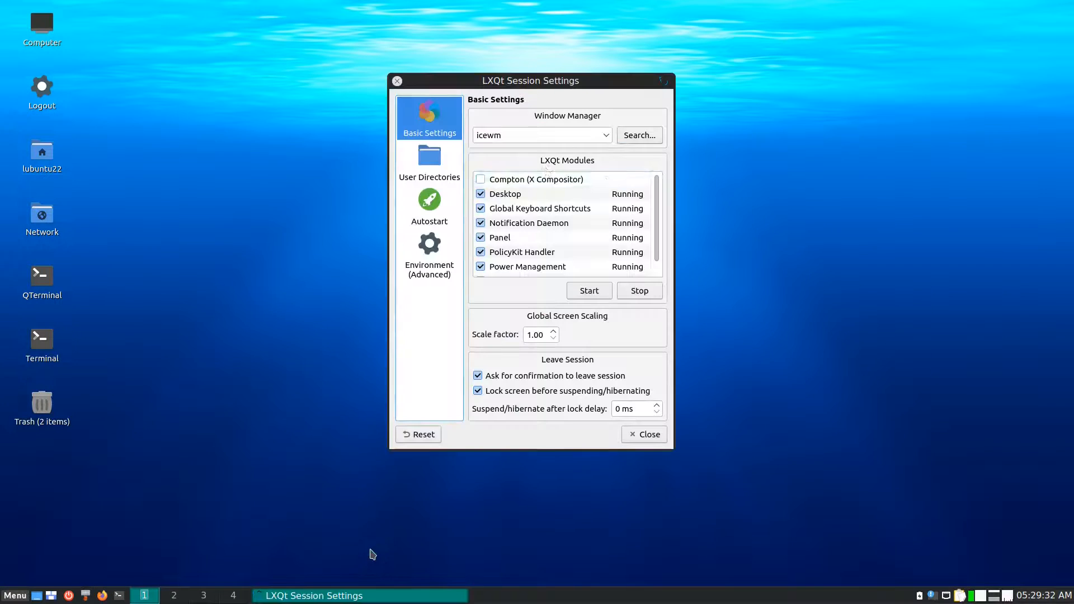
{"action": "left_click", "coordinate": [606, 135]}
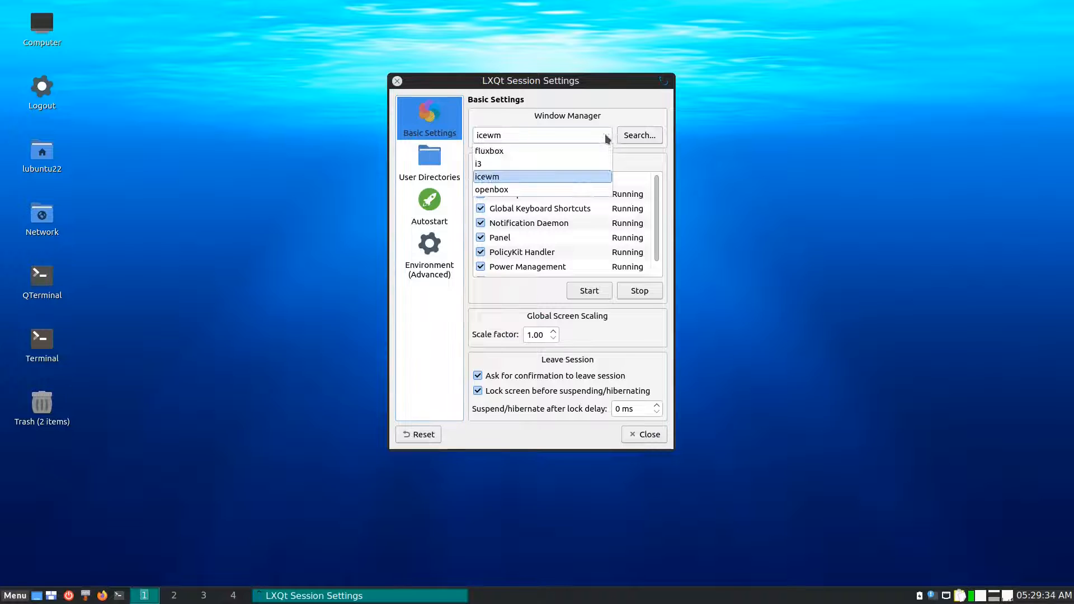
{"action": "left_click", "coordinate": [575, 163]}
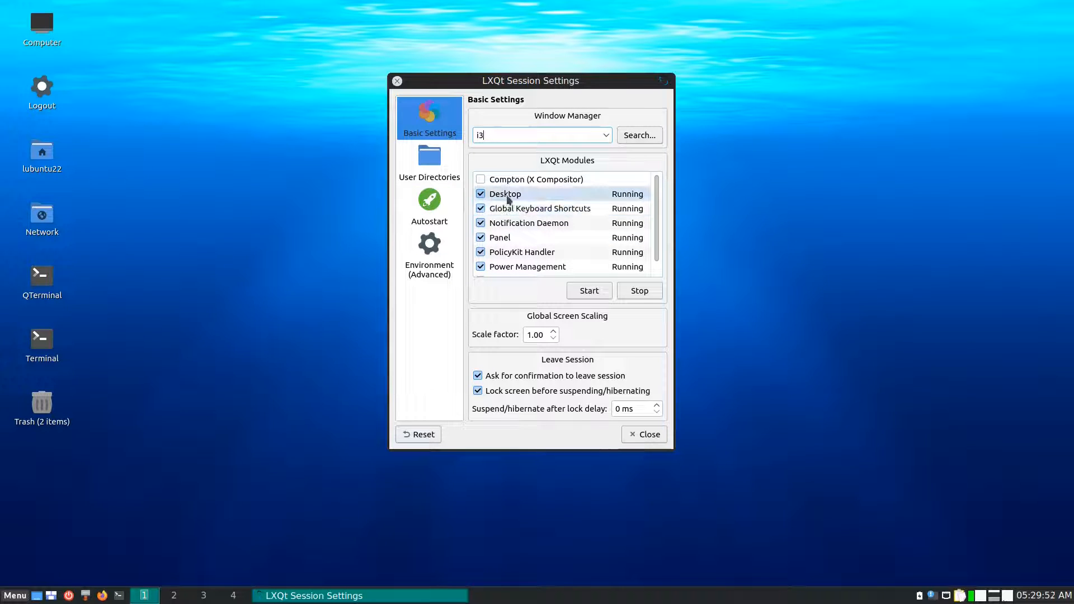
{"action": "left_click", "coordinate": [653, 437]}
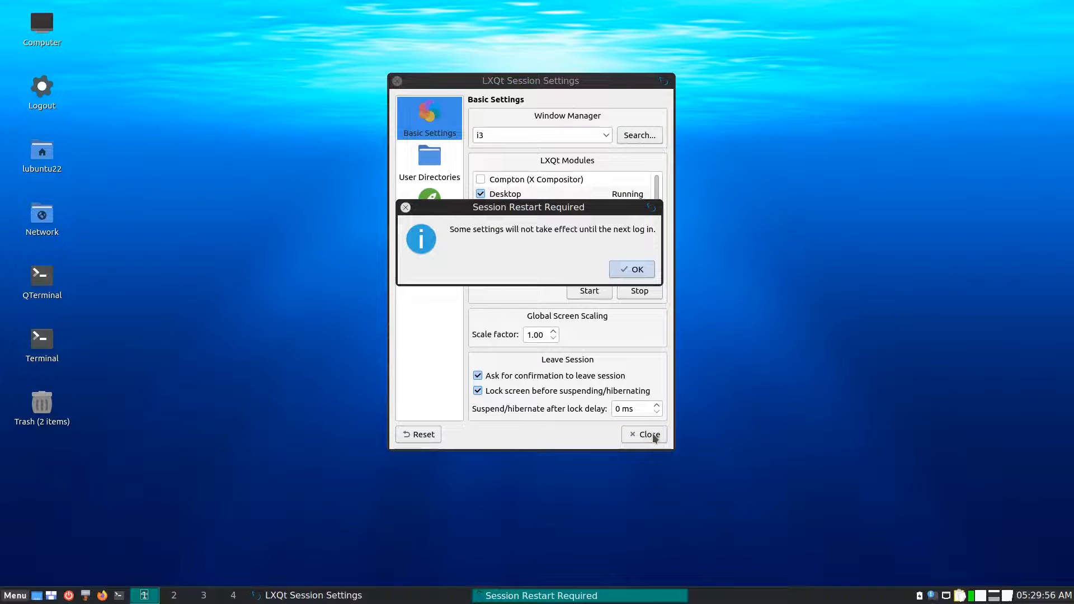
{"action": "left_click", "coordinate": [635, 271]}
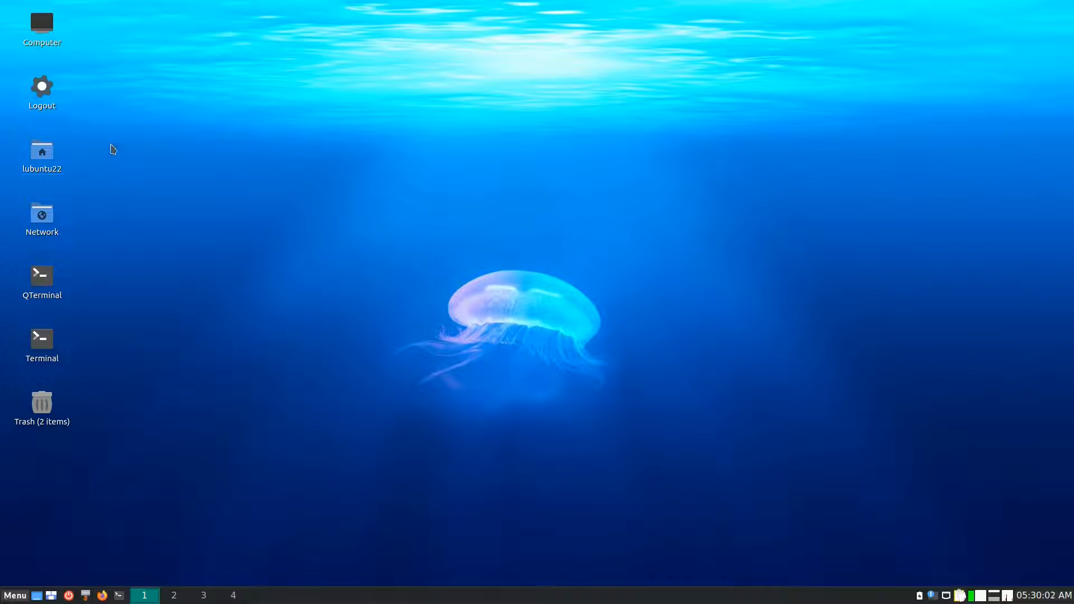
Log out of IceWM and confirm closing all active applications
{"action": "left_click", "coordinate": [17, 596]}
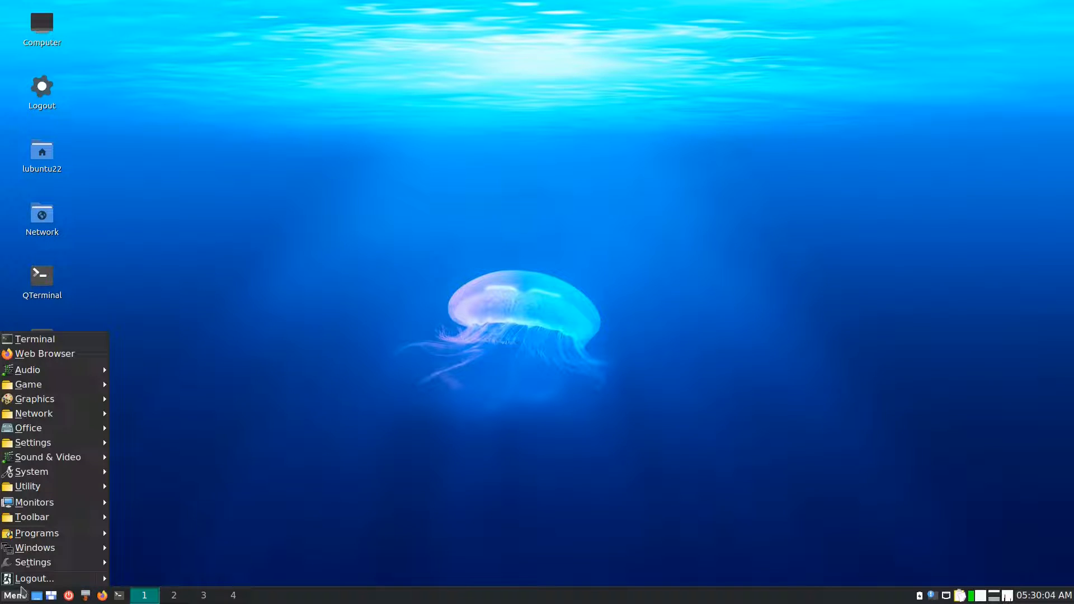
{"action": "left_click", "coordinate": [34, 579]}
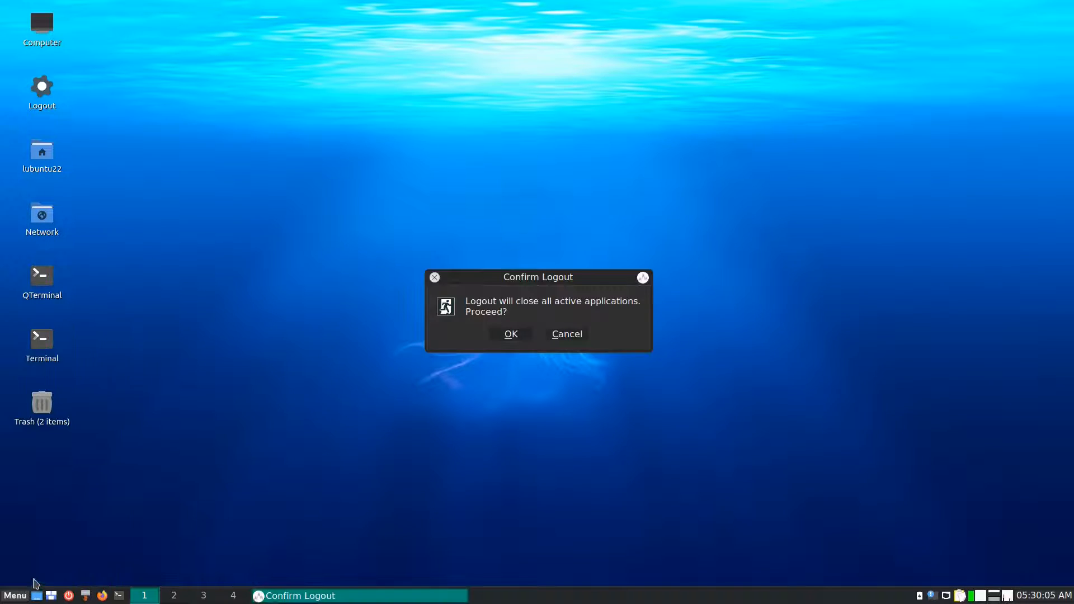
{"action": "left_click", "coordinate": [511, 334]}
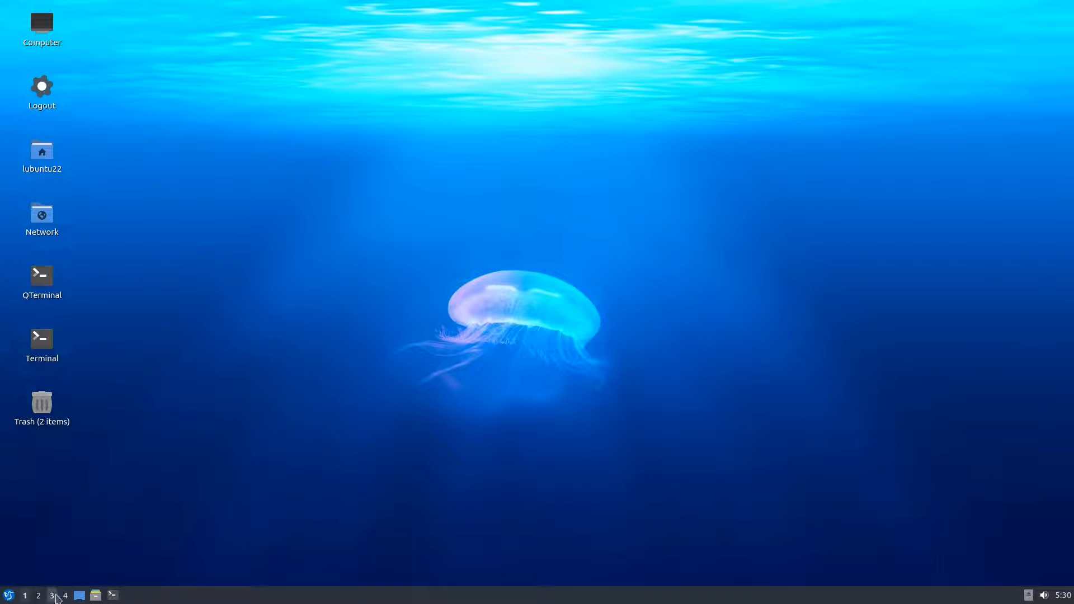
Log out of the remaining LXQt session and confirm leaving it
{"action": "left_click", "coordinate": [9, 596]}
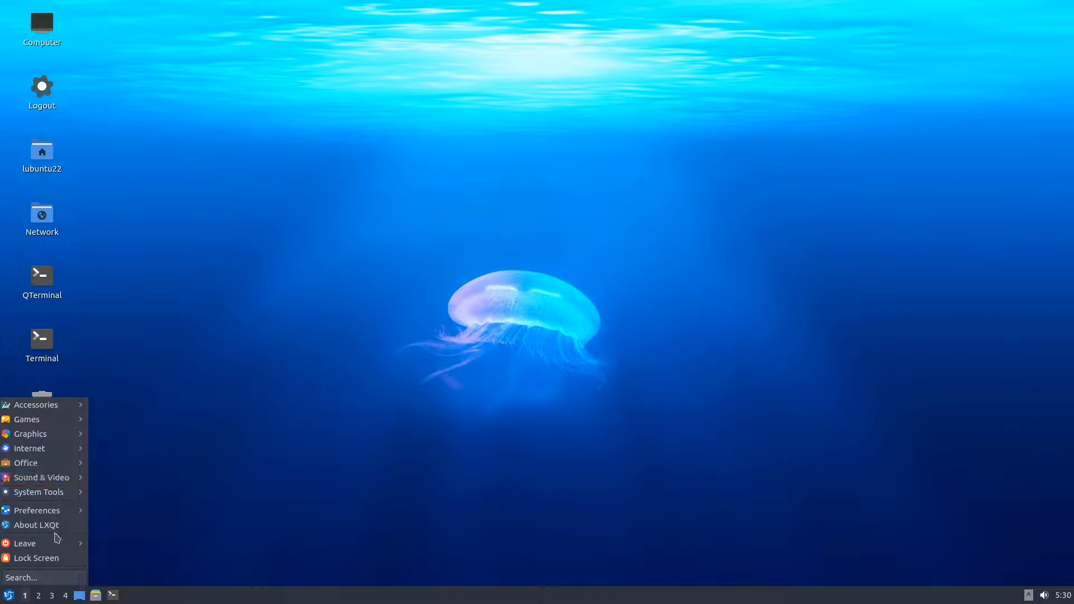
{"action": "mouse_move", "coordinate": [59, 543]}
{"action": "left_click", "coordinate": [114, 540]}
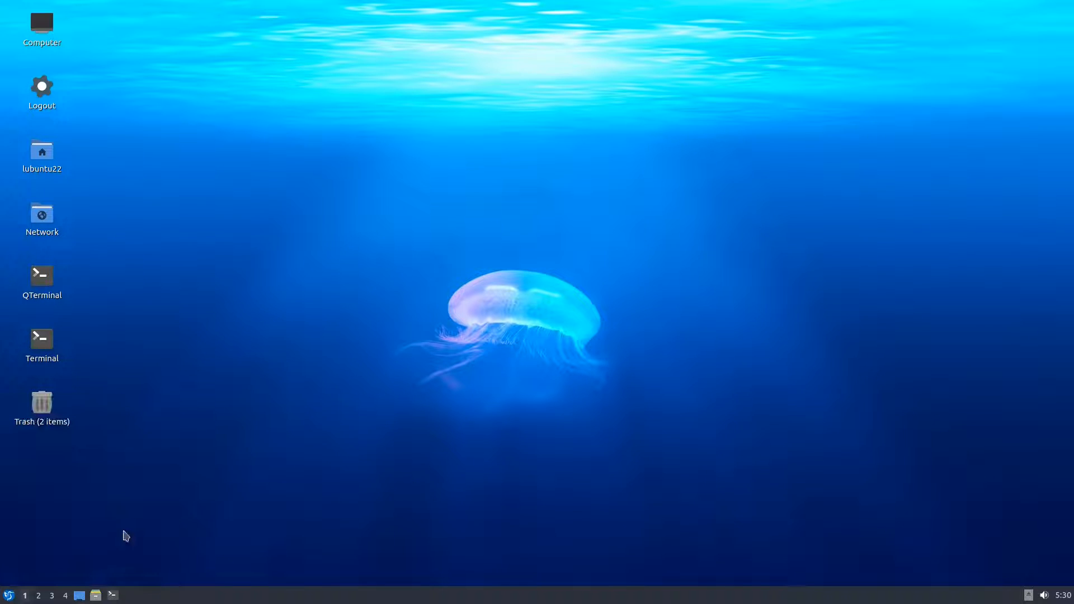
{"action": "left_click", "coordinate": [566, 280]}
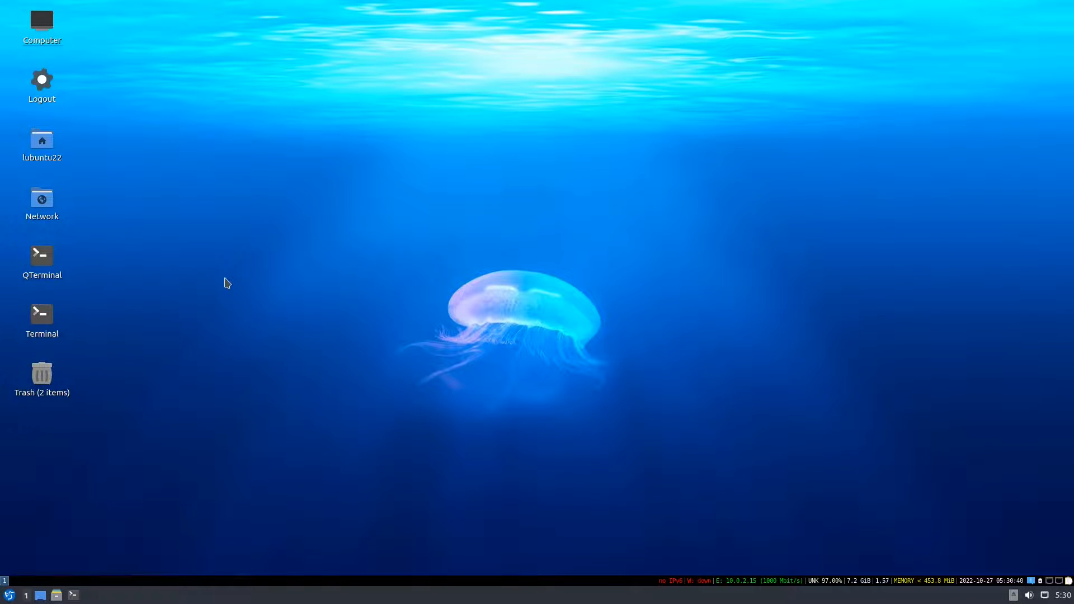
Open a terminal window in the i3 session and try switching focus between it and the desktop
{"action": "key", "text": "ctrl+alt+t"}
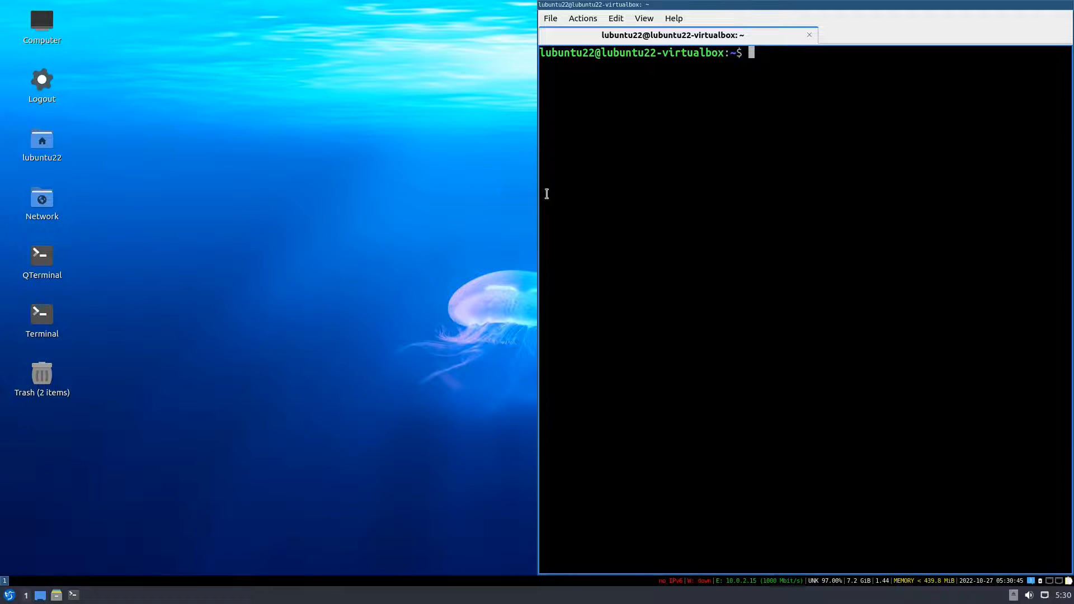
{"action": "left_click", "coordinate": [424, 56]}
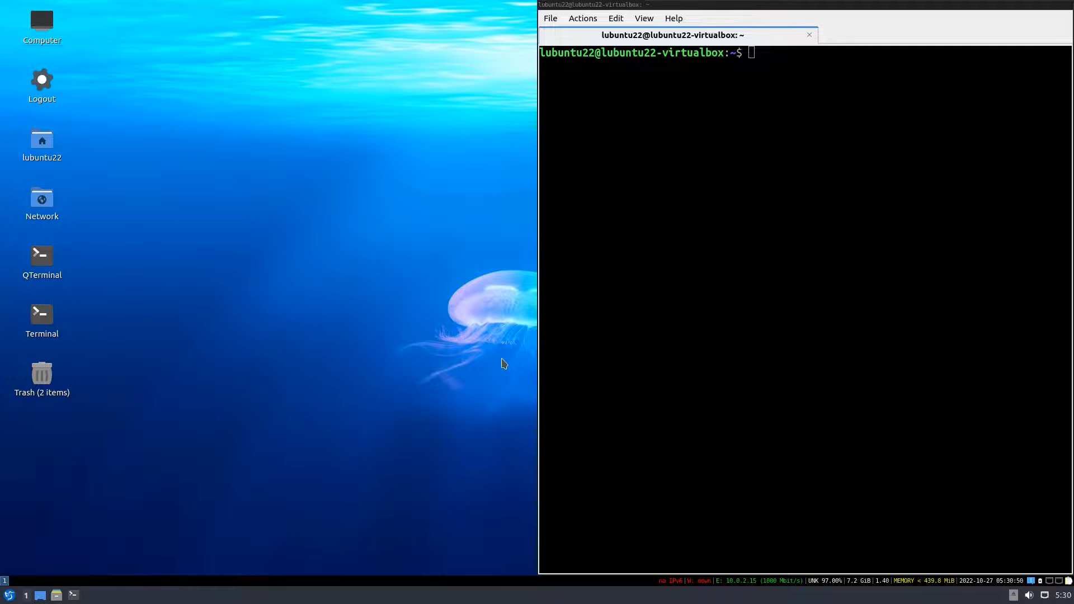
{"action": "left_click", "coordinate": [573, 345]}
{"action": "left_click", "coordinate": [347, 297]}
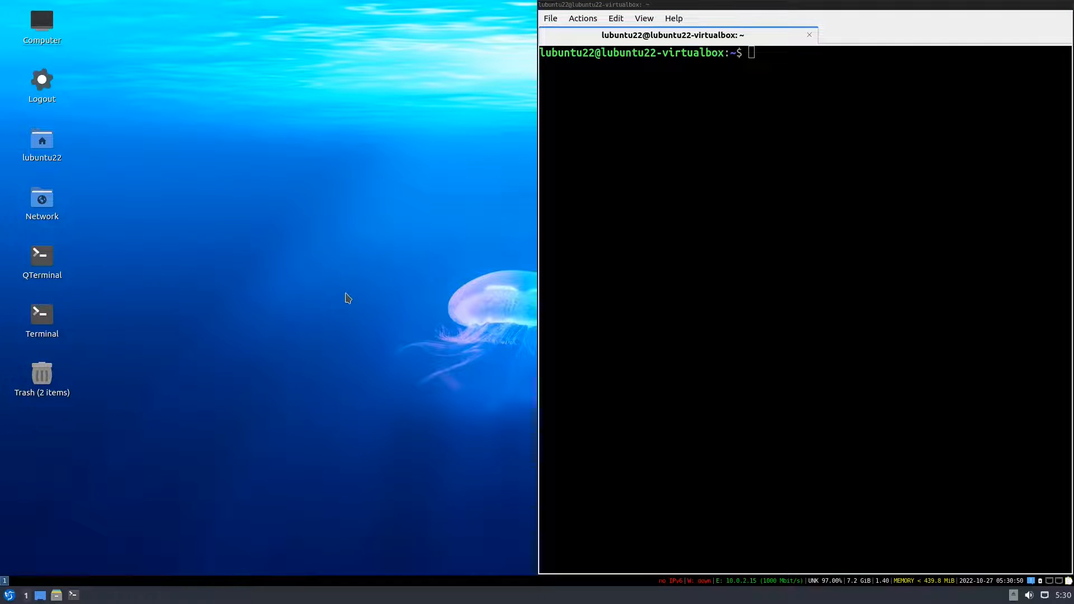
Open a second terminal window and try switching focus between both terminals and the desktop
{"action": "left_click", "coordinate": [641, 314]}
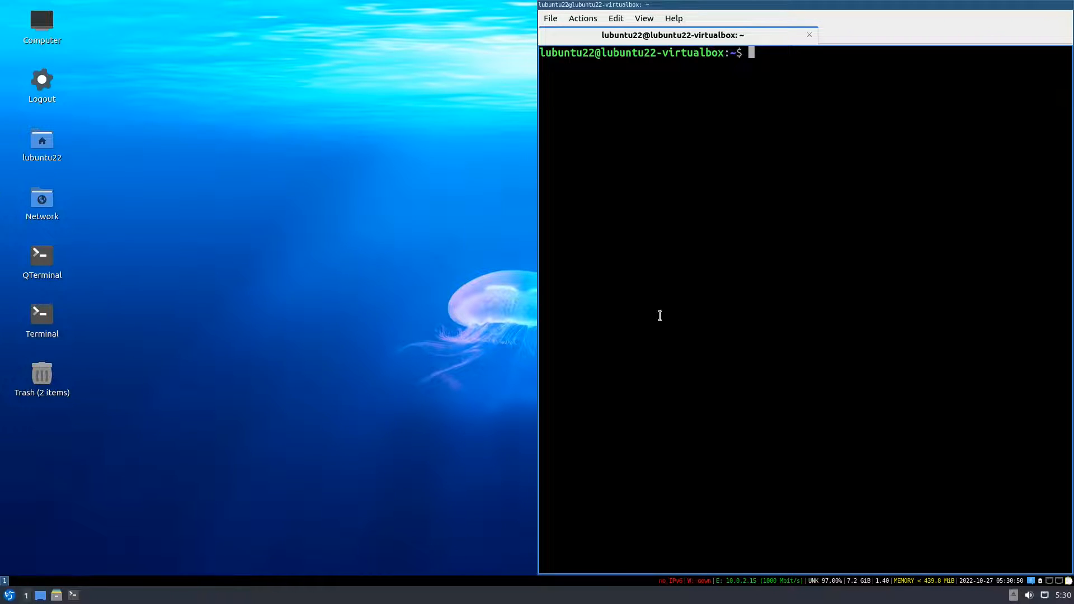
{"action": "left_click", "coordinate": [457, 324]}
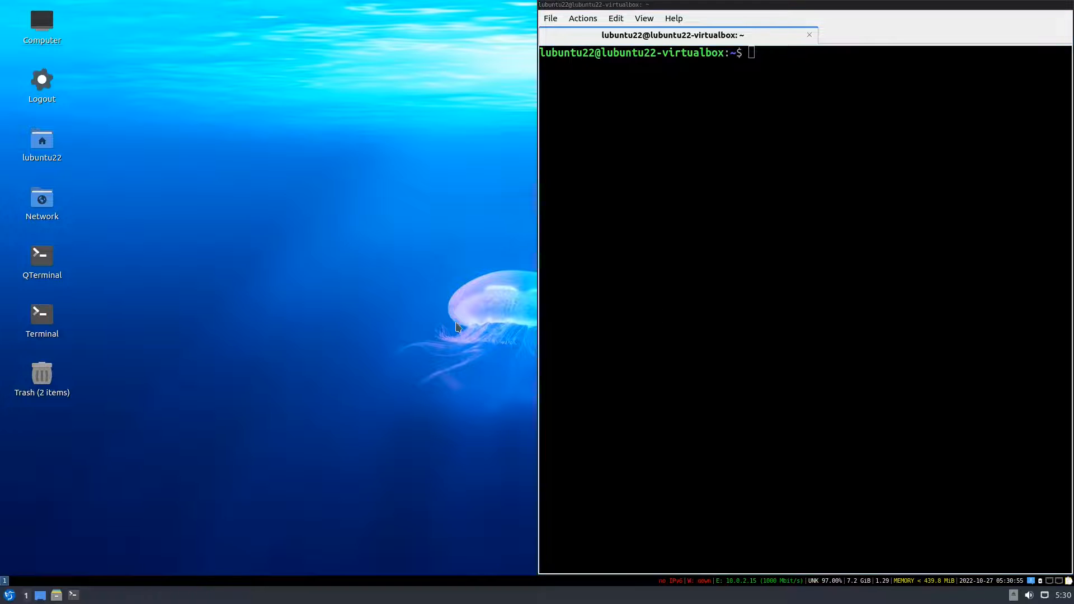
{"action": "left_click", "coordinate": [72, 595]}
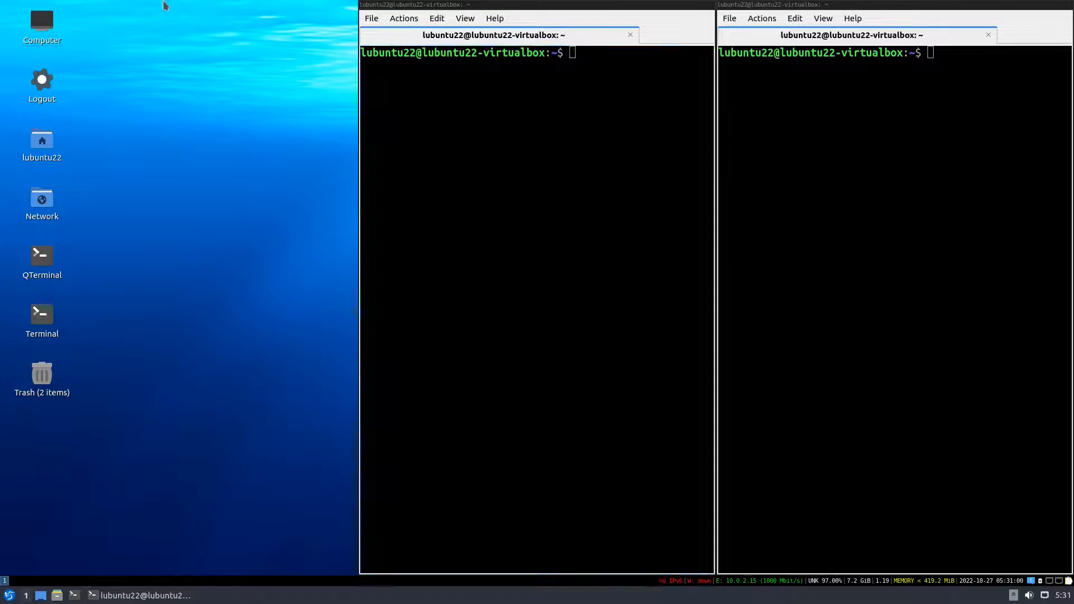
{"action": "left_click", "coordinate": [564, 291]}
{"action": "left_click", "coordinate": [889, 317]}
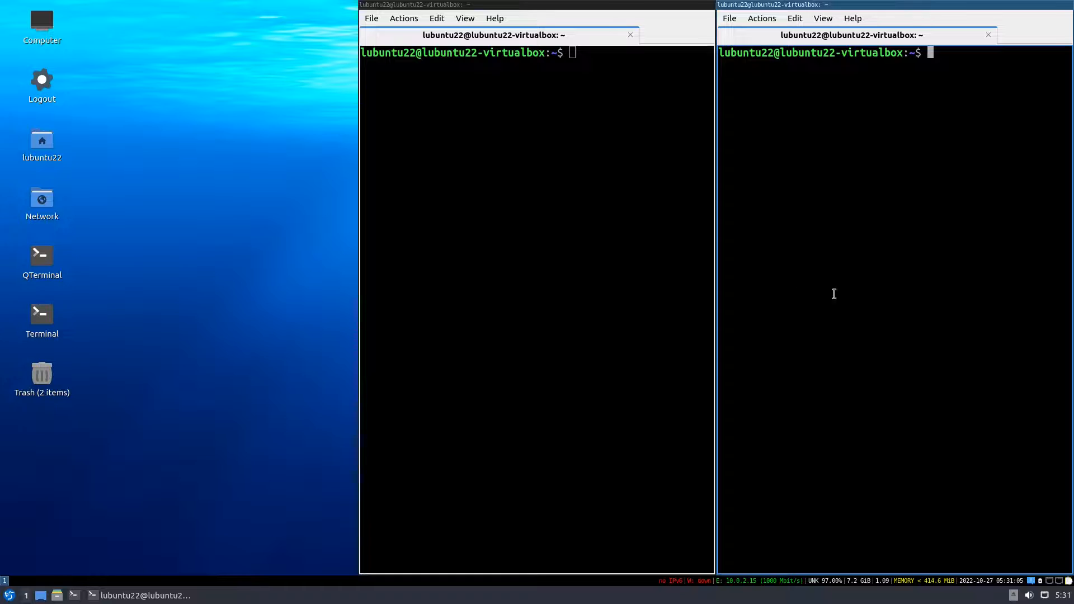
{"action": "left_click", "coordinate": [651, 244]}
{"action": "left_click", "coordinate": [189, 252]}
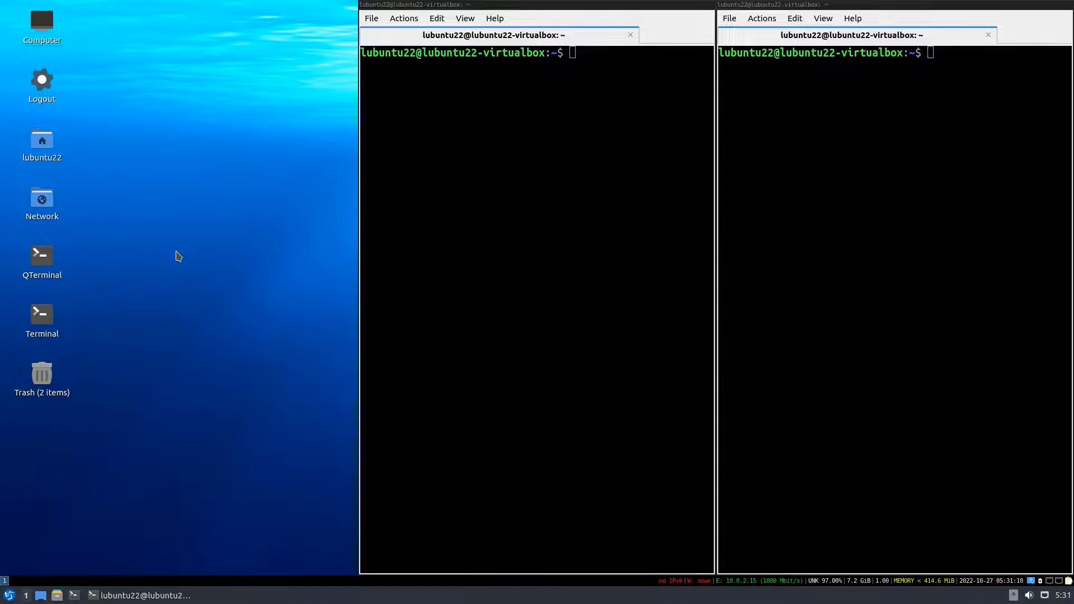
{"action": "left_click", "coordinate": [458, 250]}
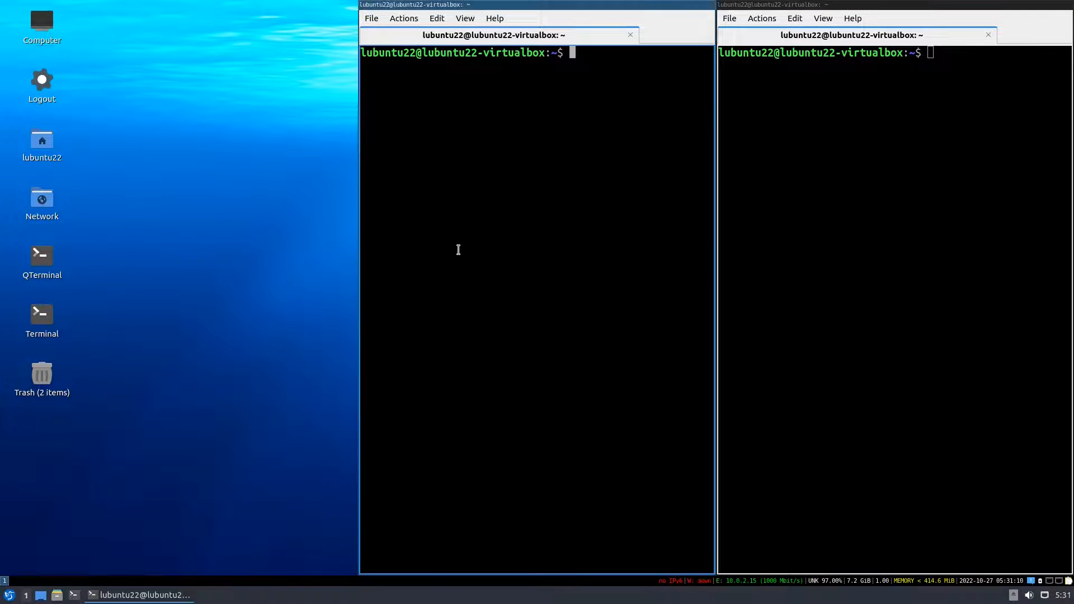
Close both terminal windows by running exit in each of them
{"action": "type", "text": "q"}
{"action": "key", "text": "BackSpace"}
{"action": "type", "text": "exit"}
{"action": "key", "text": "Return"}
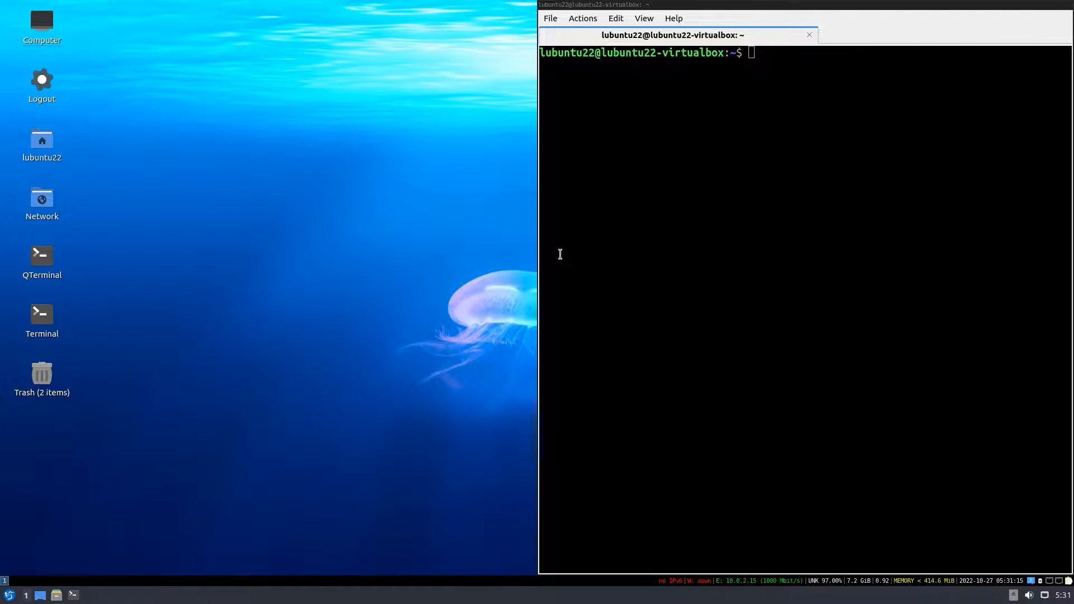
{"action": "type", "text": "exit"}
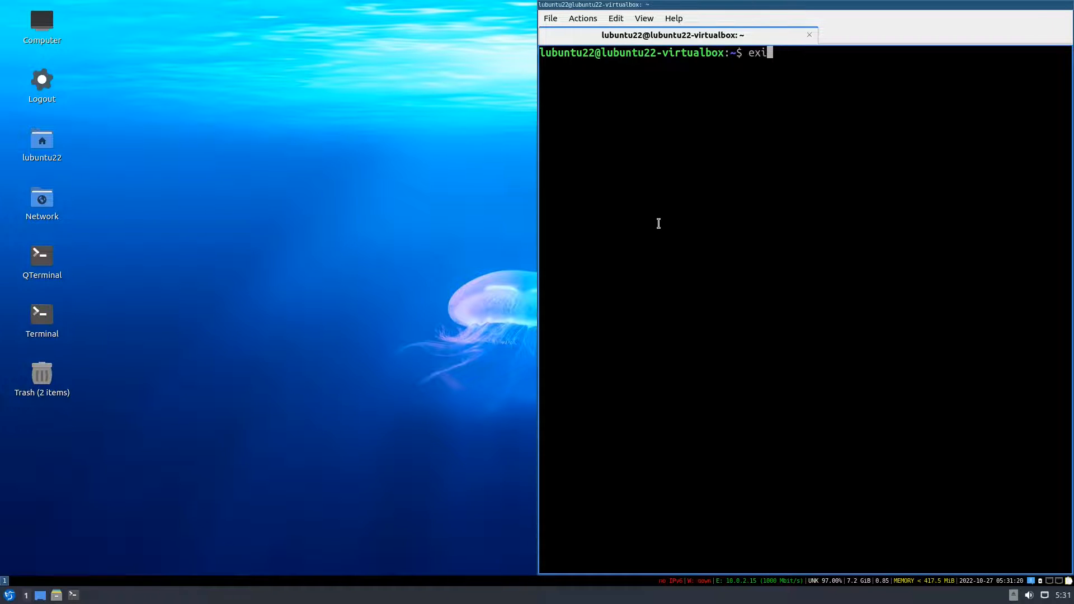
{"action": "key", "text": "Return"}
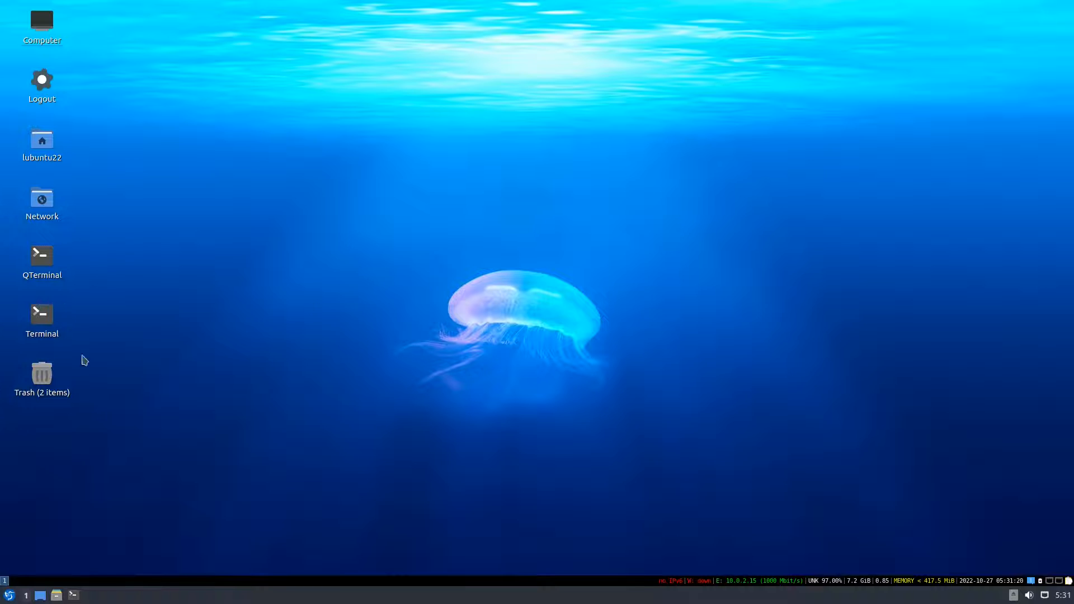
Disable the Desktop module in the LXQt Session Settings, keep Panel enabled, and close the settings, acknowledging the session restart notice
{"action": "left_click", "coordinate": [9, 595]}
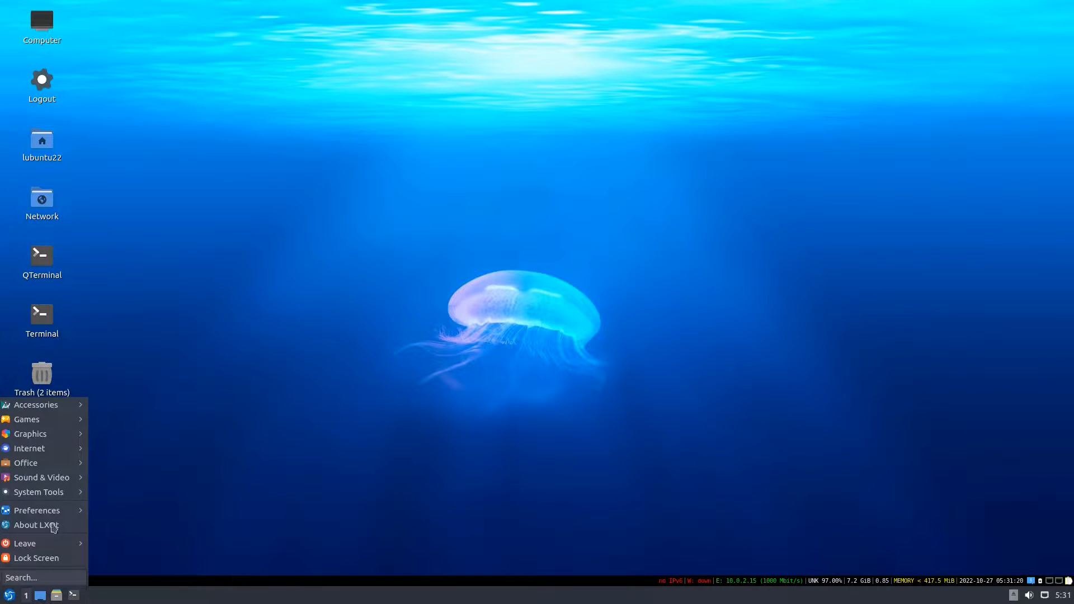
{"action": "mouse_move", "coordinate": [72, 496]}
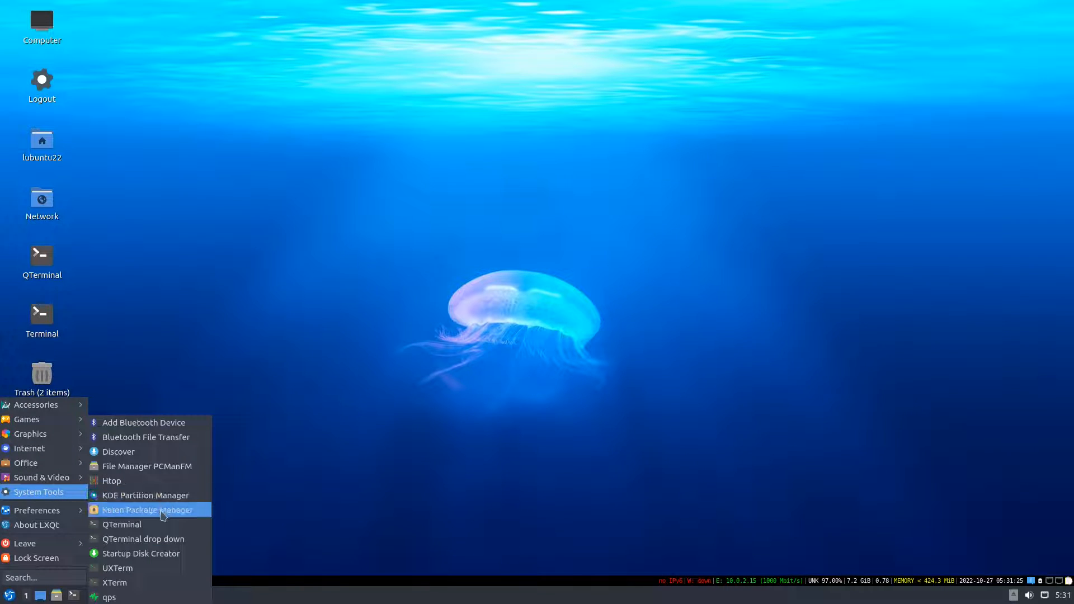
{"action": "mouse_move", "coordinate": [64, 515]}
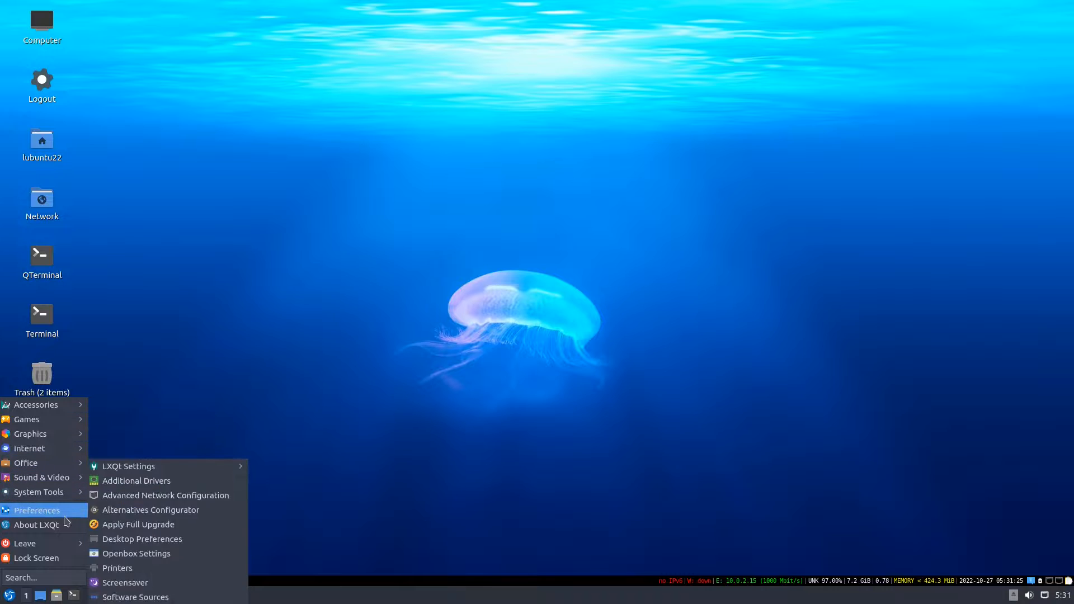
{"action": "mouse_move", "coordinate": [214, 475]}
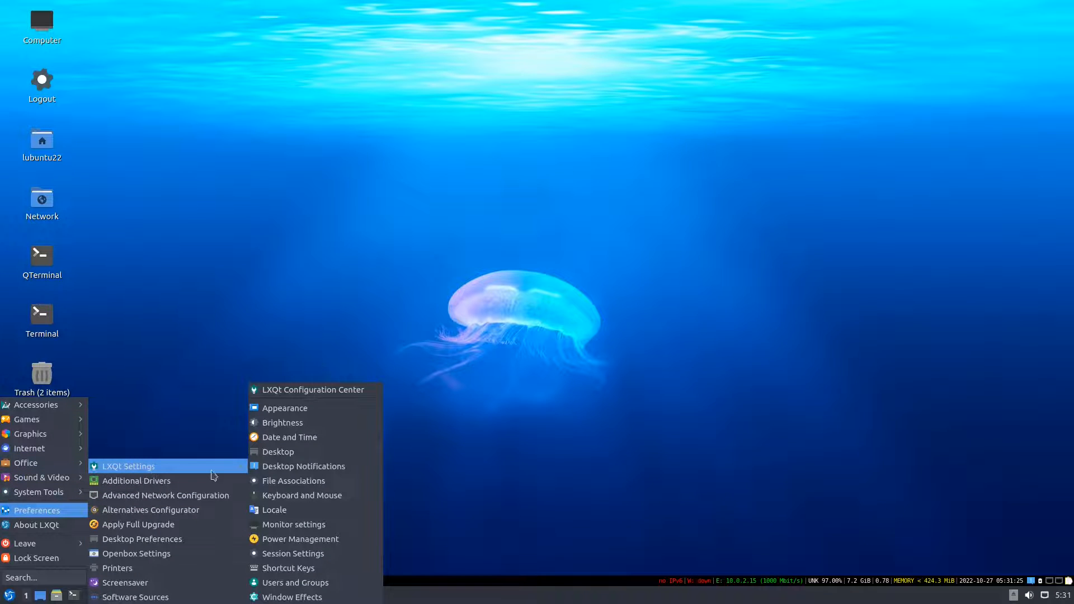
{"action": "left_click", "coordinate": [307, 555]}
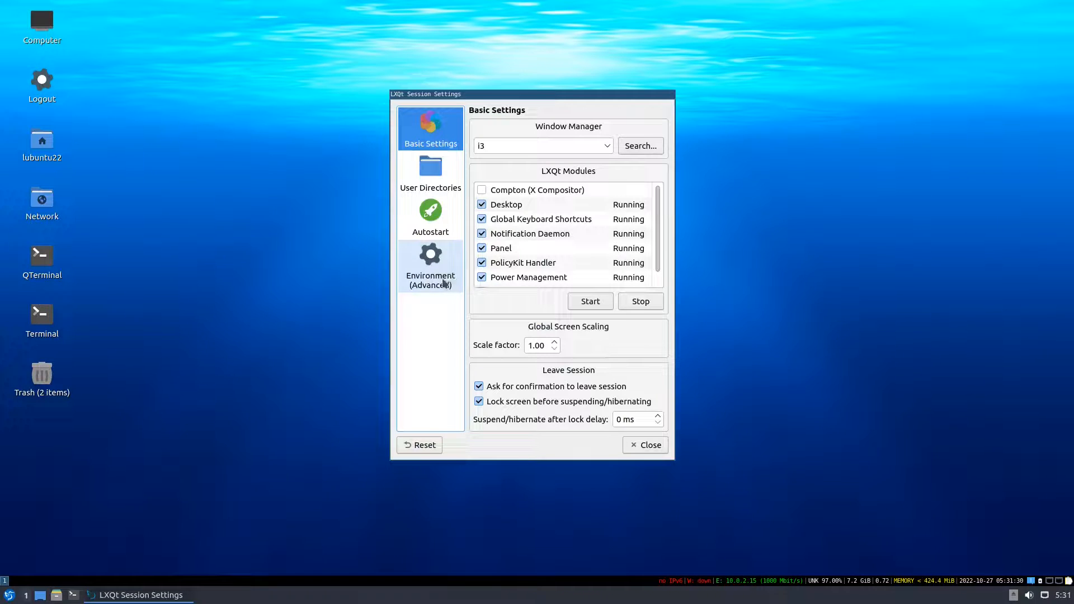
{"action": "left_click", "coordinate": [482, 205]}
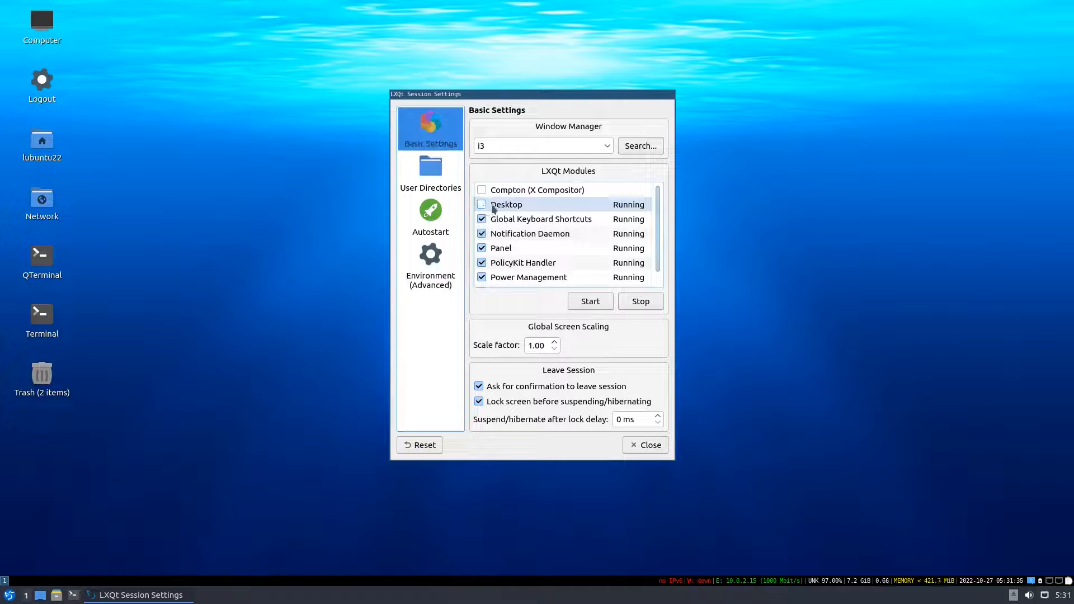
{"action": "left_click", "coordinate": [482, 248]}
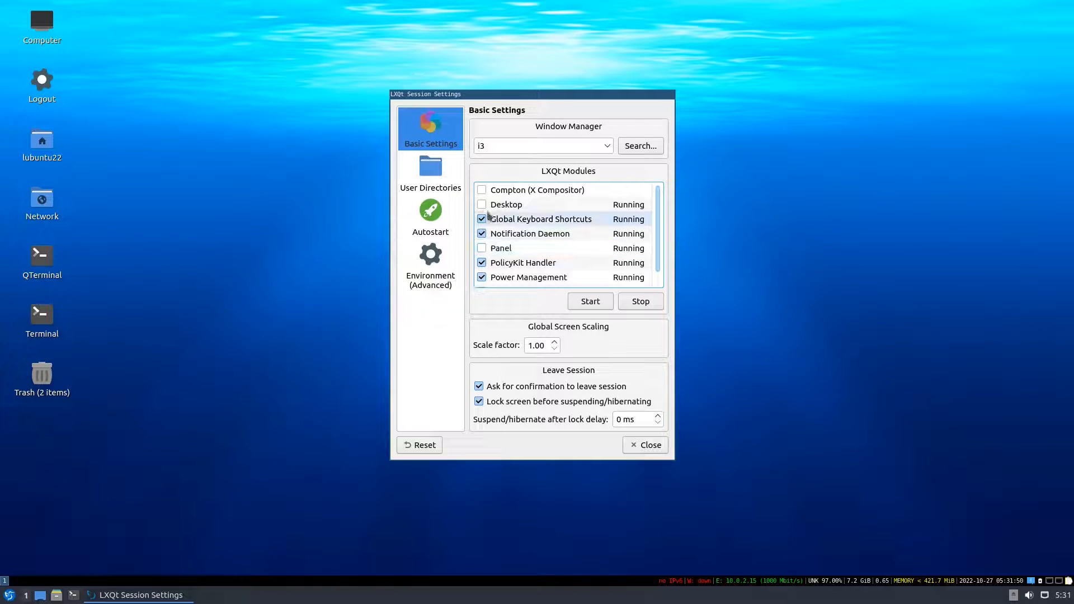
{"action": "left_click", "coordinate": [482, 250]}
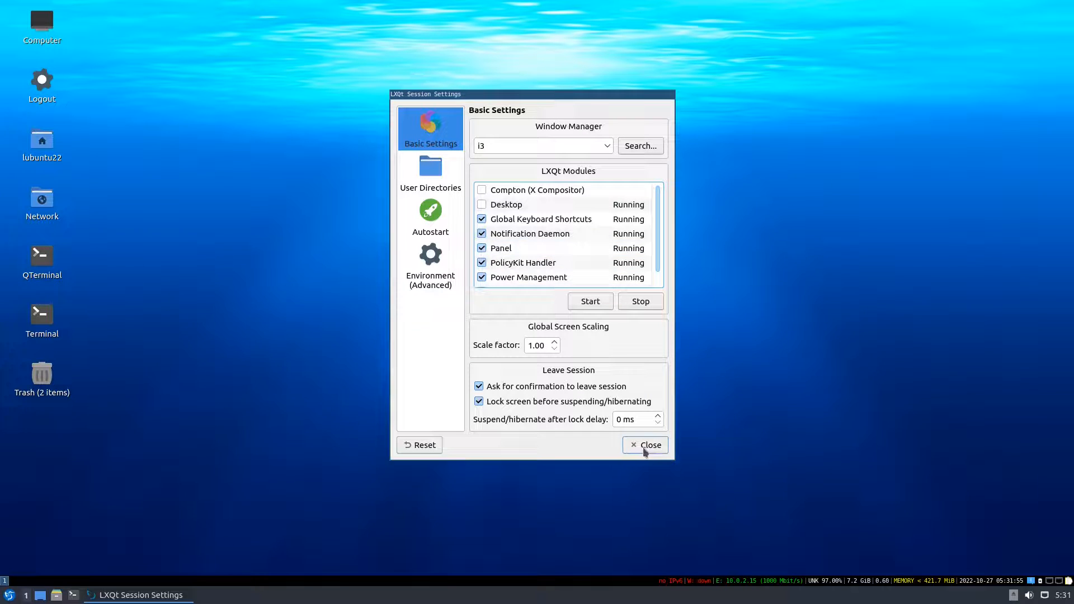
{"action": "left_click", "coordinate": [645, 450]}
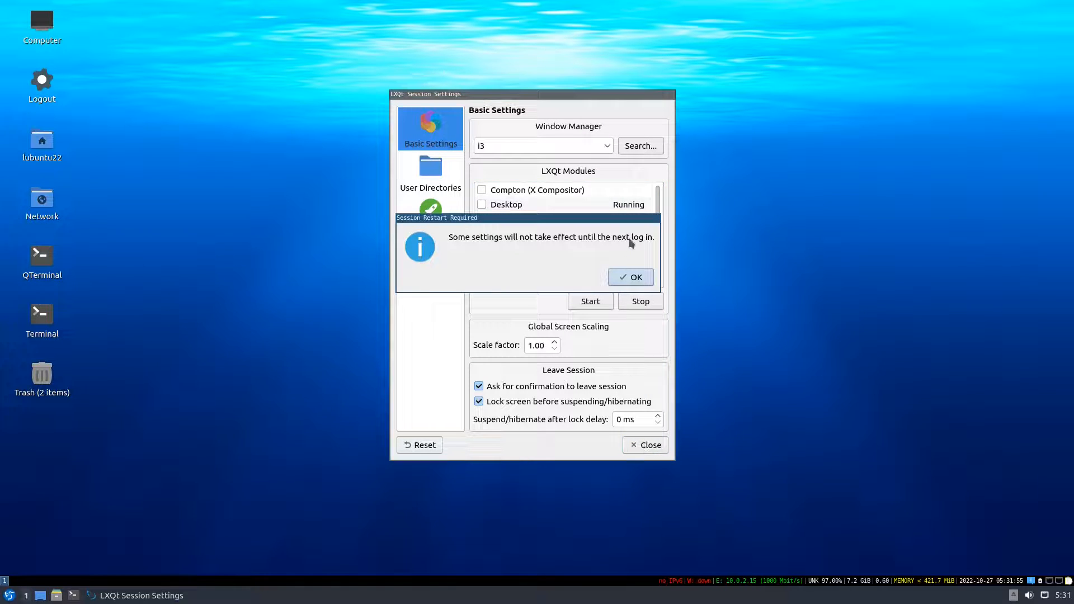
{"action": "left_click", "coordinate": [632, 278]}
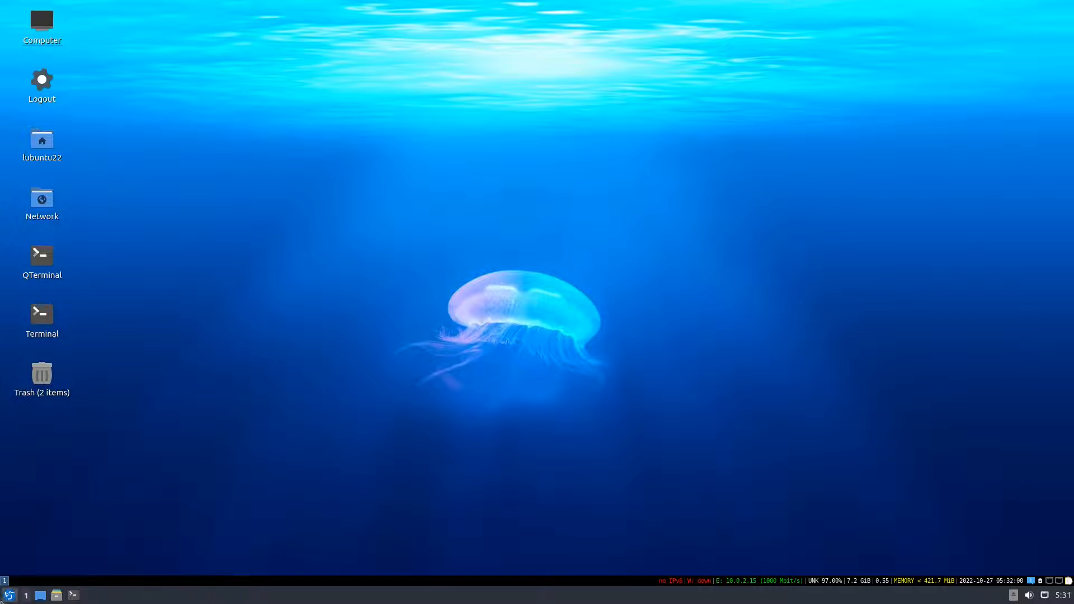
Log out of the LXQt session, confirming the logout, and log back in with the account password
{"action": "left_click", "coordinate": [9, 596]}
{"action": "mouse_move", "coordinate": [57, 547]}
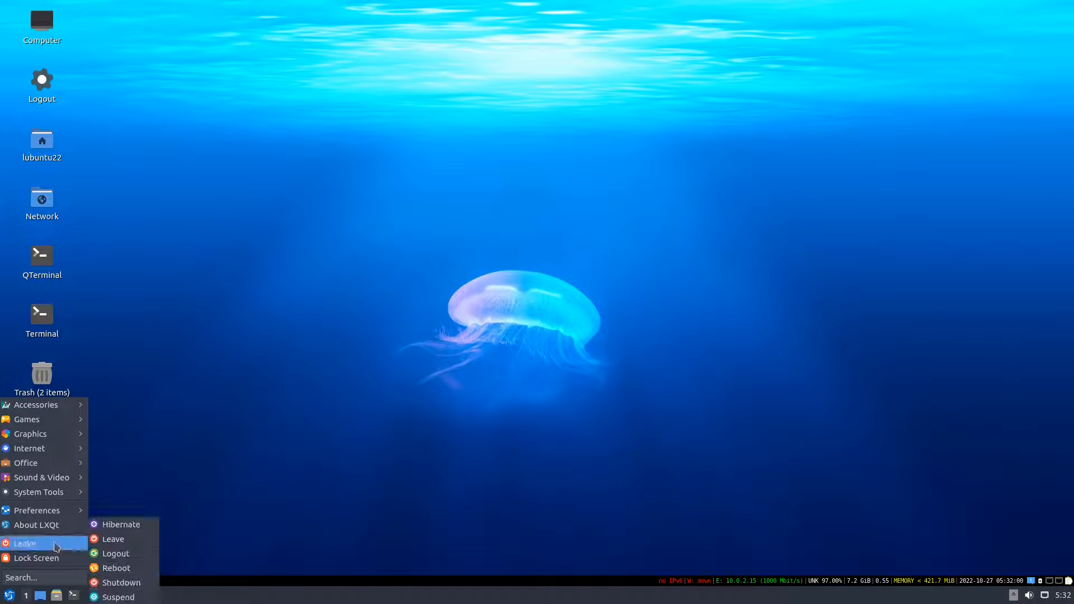
{"action": "left_click", "coordinate": [116, 553]}
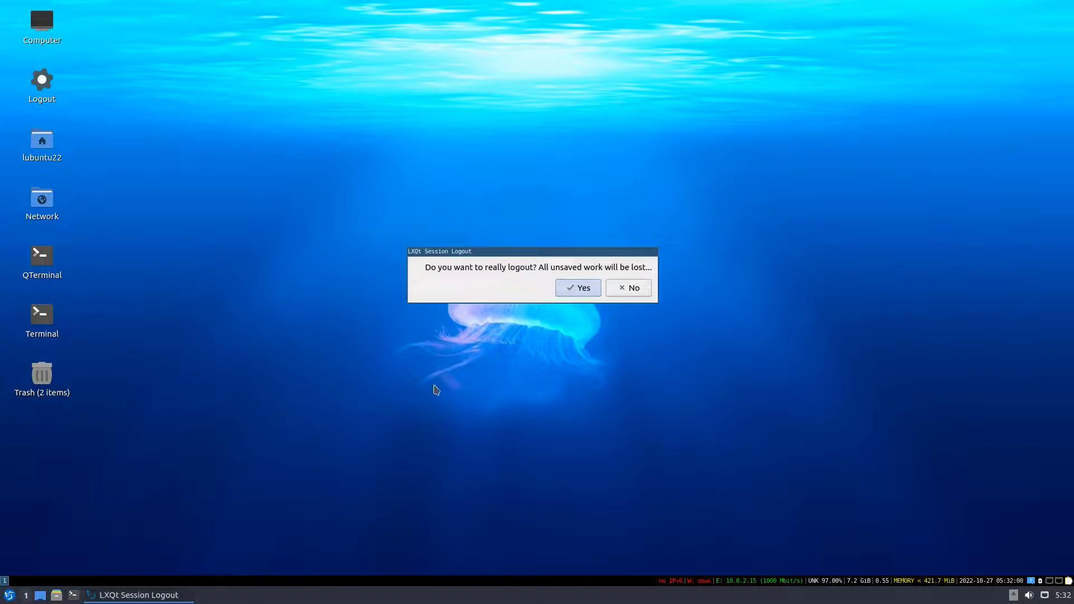
{"action": "left_click", "coordinate": [582, 287]}
{"action": "type", "text": "1"}
{"action": "key", "text": "Return"}
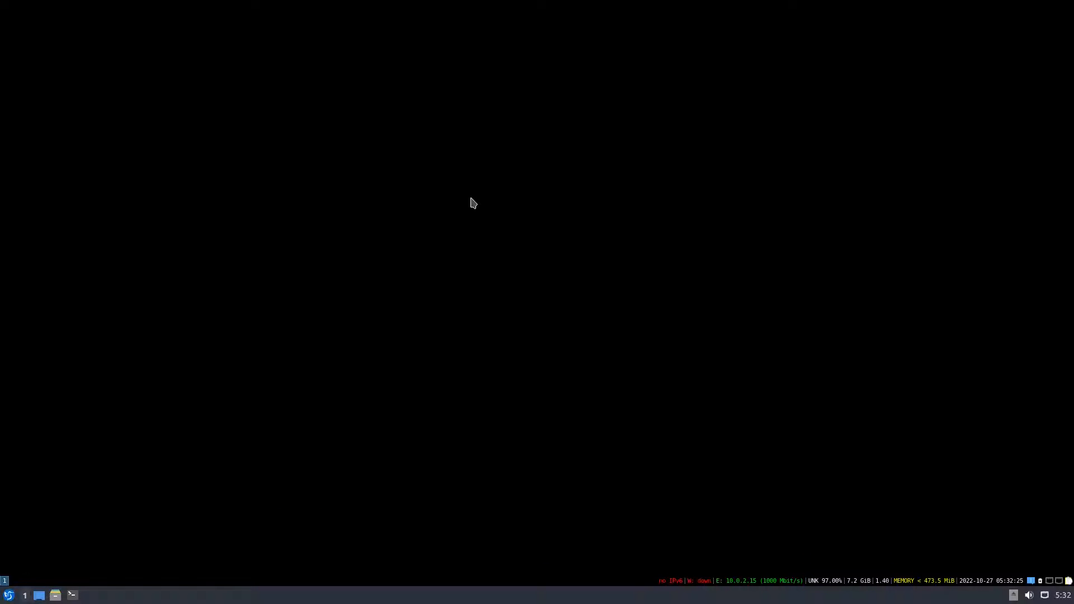
Open two terminal windows and a Firefox window tiled side by side, and switch focus to Firefox
{"action": "key", "text": "ctrl+alt+t"}
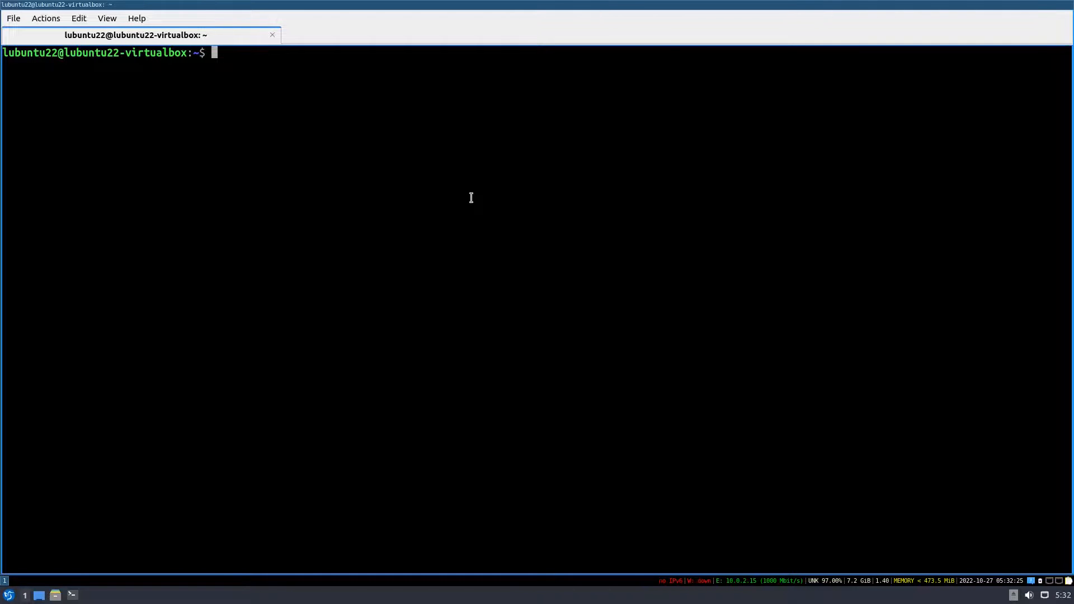
{"action": "key", "text": "ctrl+alt+t"}
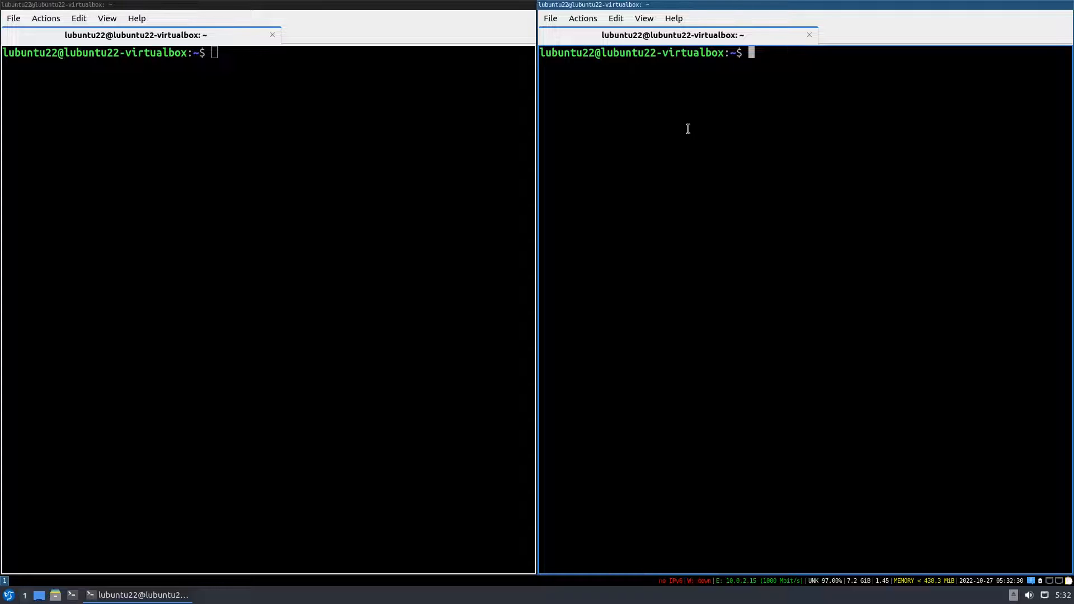
{"action": "left_click", "coordinate": [9, 595]}
{"action": "mouse_move", "coordinate": [56, 453]}
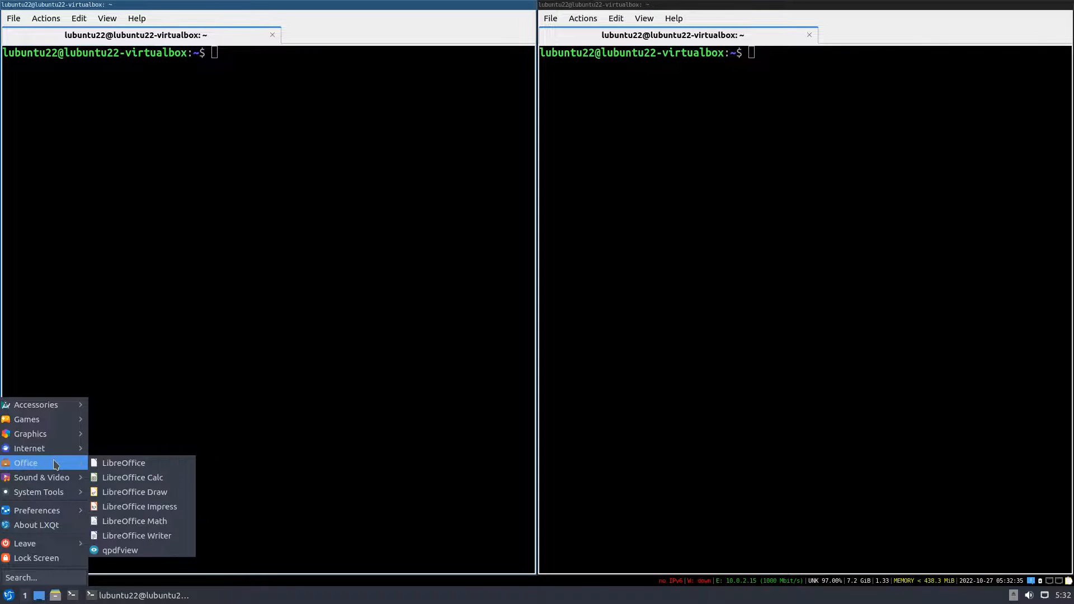
{"action": "left_click", "coordinate": [126, 478]}
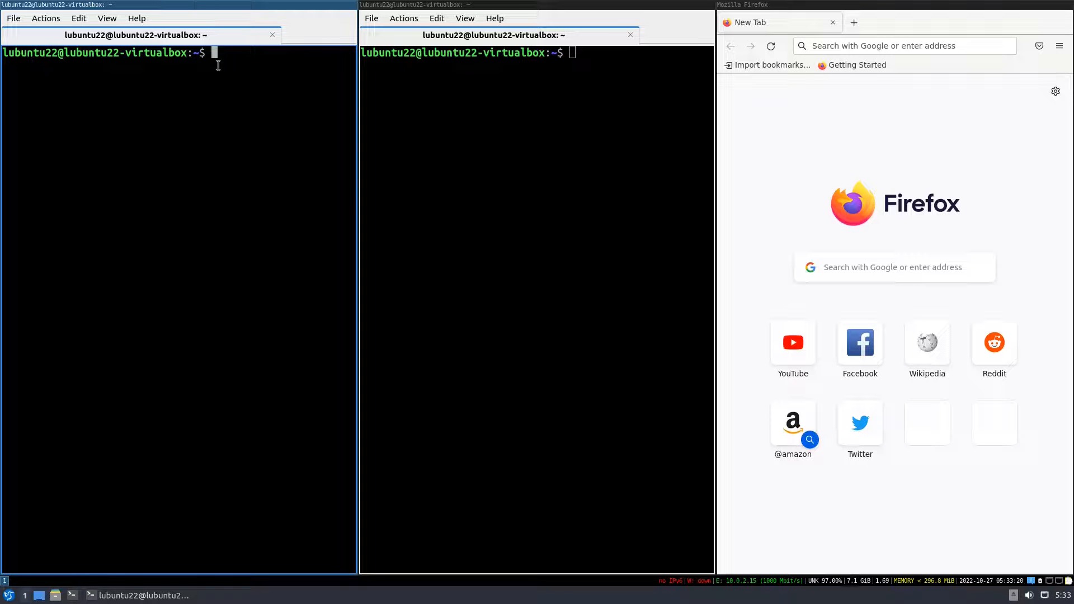
{"action": "left_click", "coordinate": [797, 46]}
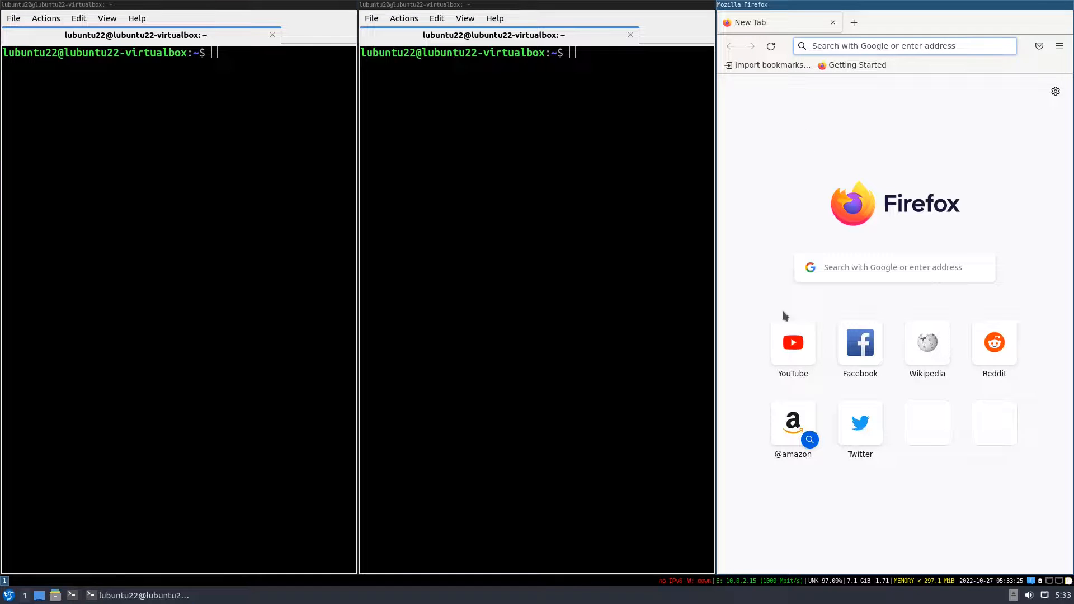
Close the middle terminal with exit, try switching focus between the remaining windows, and close Firefox
{"action": "left_click", "coordinate": [437, 119]}
{"action": "type", "text": "exit"}
{"action": "key", "text": "Return"}
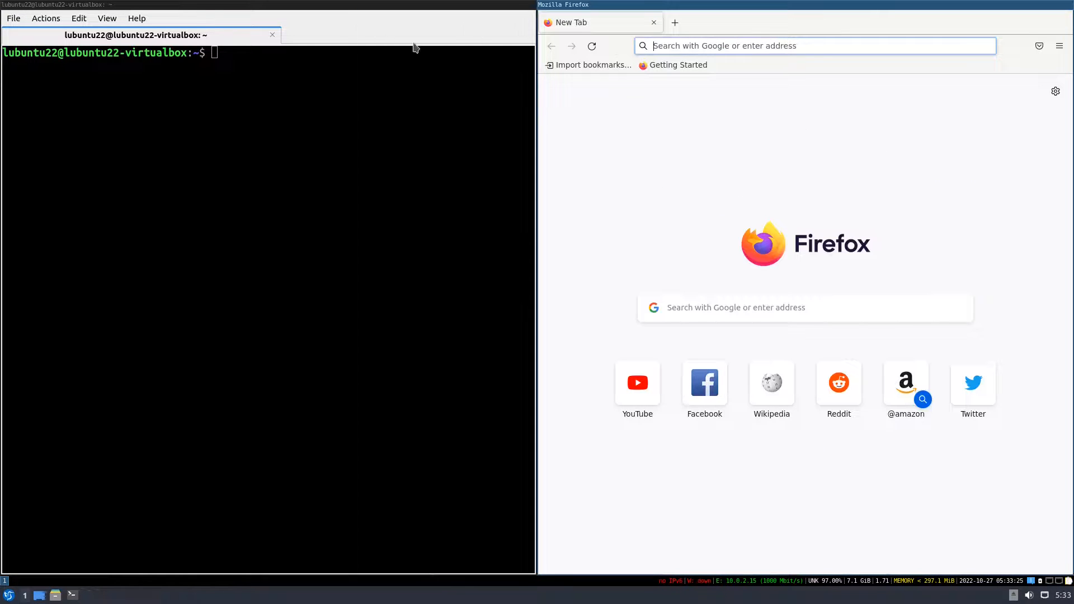
{"action": "left_click", "coordinate": [244, 58]}
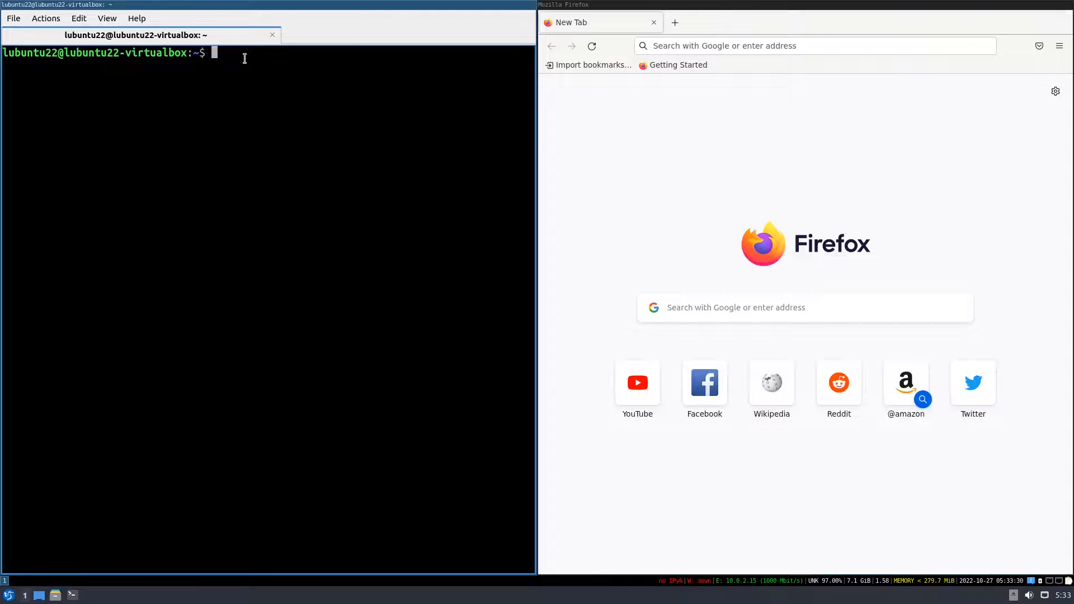
{"action": "left_click", "coordinate": [712, 74]}
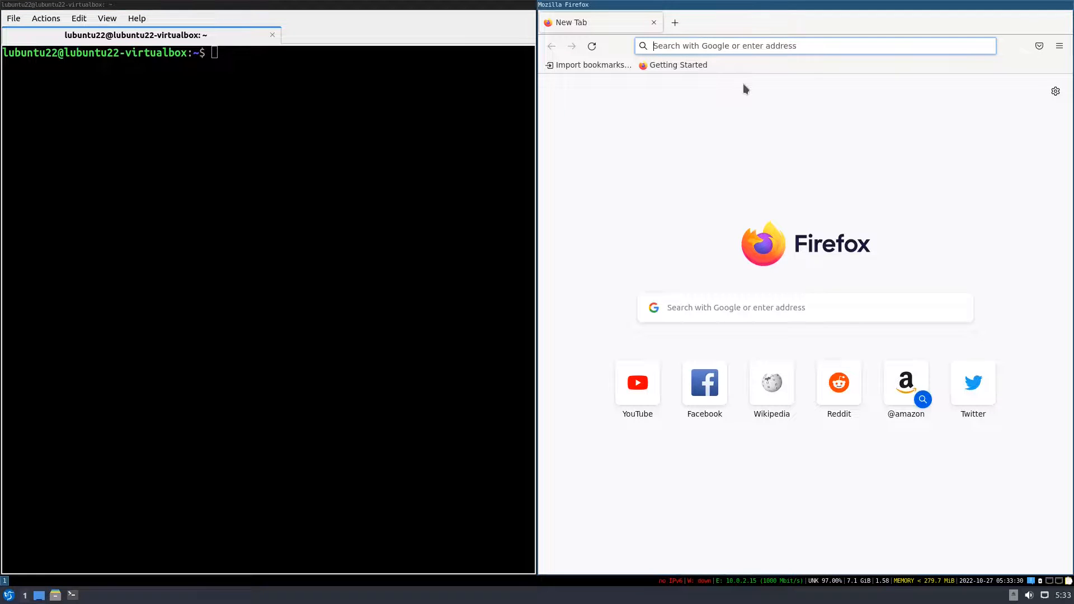
{"action": "key", "text": "ctrl+w"}
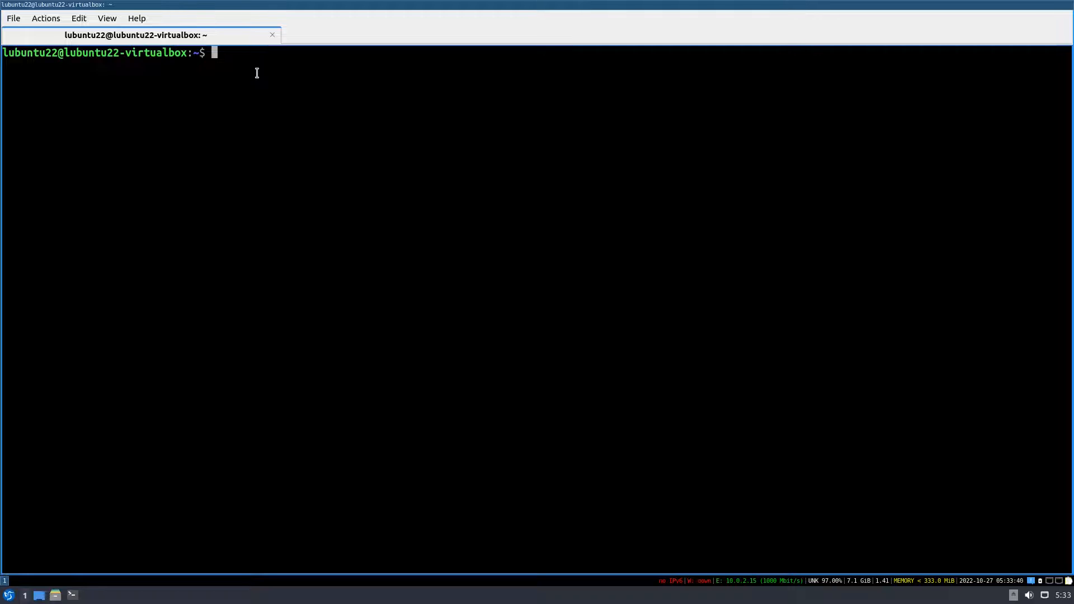
Launch the LXQt Session Settings from the terminal with lxqt-config-session
{"action": "type", "text": "lxqt-co"}
{"action": "key", "text": "Tab"}
{"action": "type", "text": "-s"}
{"action": "key", "text": "Tab"}
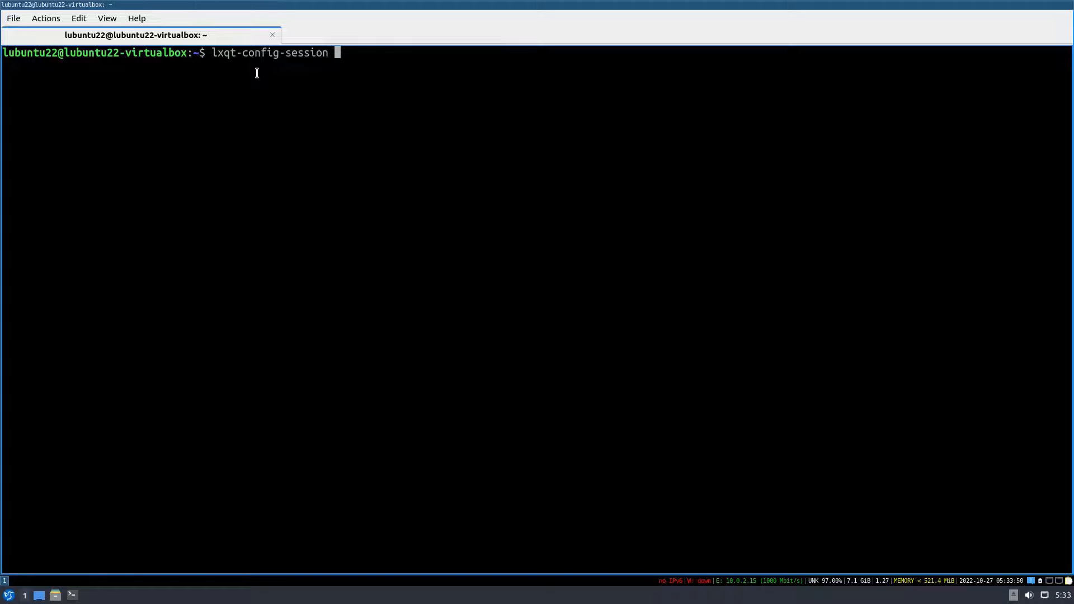
{"action": "left_click", "coordinate": [9, 596]}
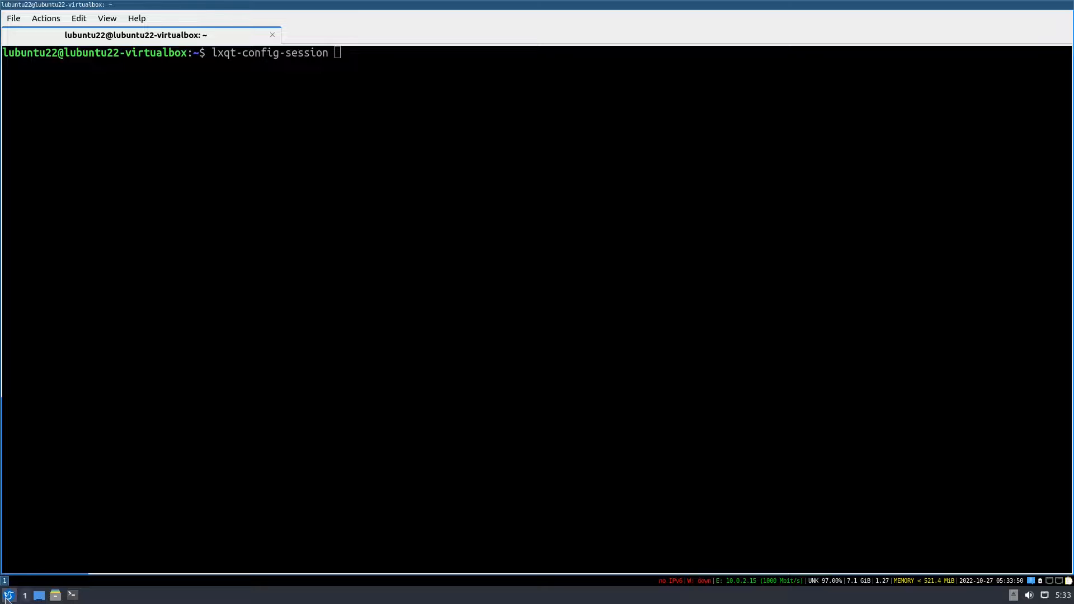
{"action": "left_click", "coordinate": [324, 130]}
{"action": "key", "text": "Return"}
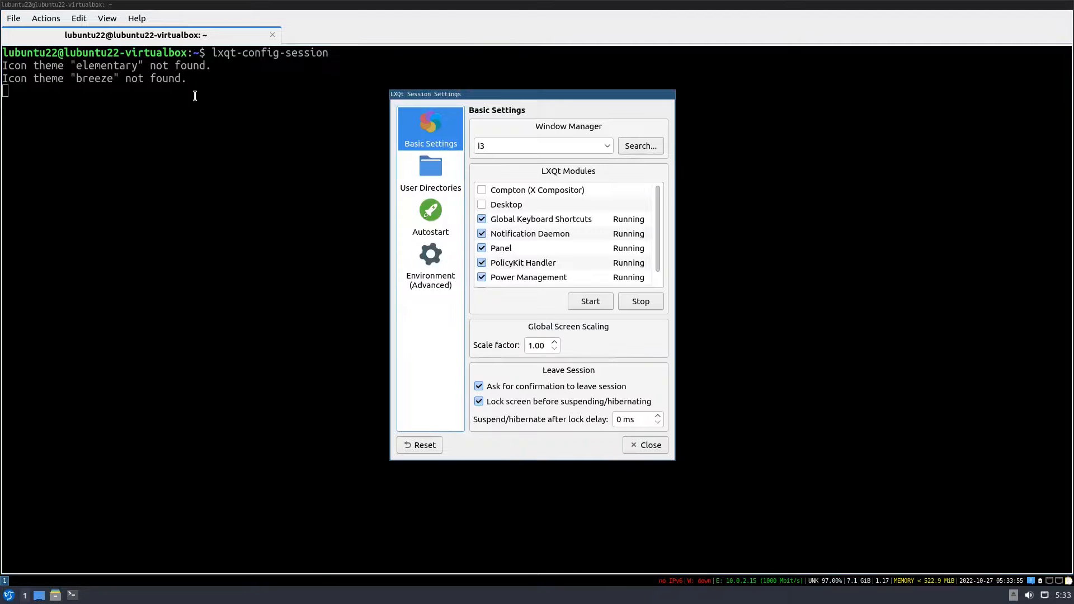
Set the window manager to openbox, enable the Desktop module, and close the settings, acknowledging the session restart notice
{"action": "left_click", "coordinate": [610, 146]}
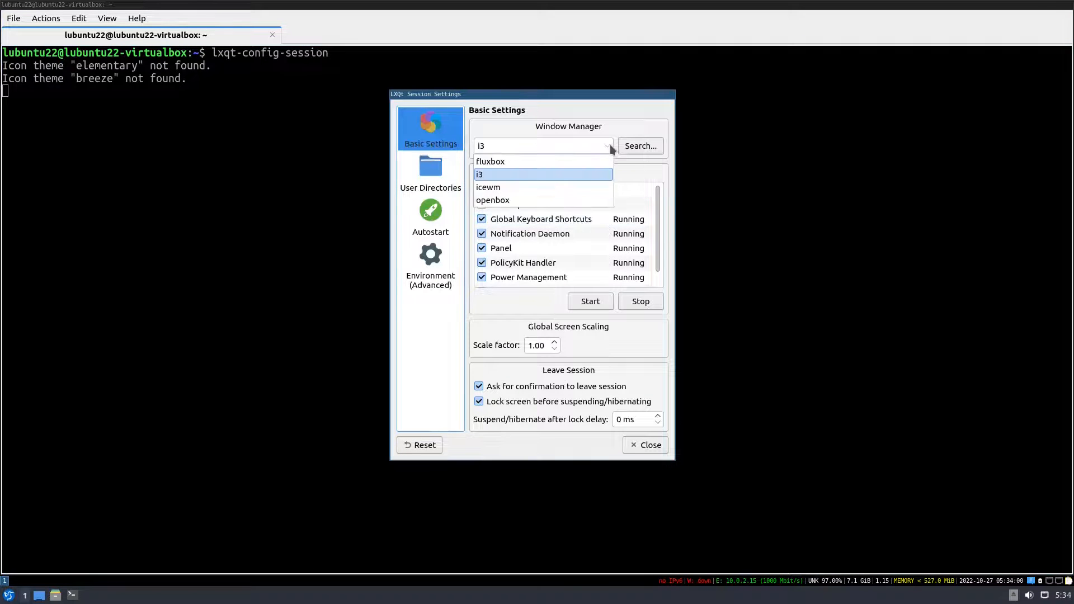
{"action": "left_click", "coordinate": [558, 198]}
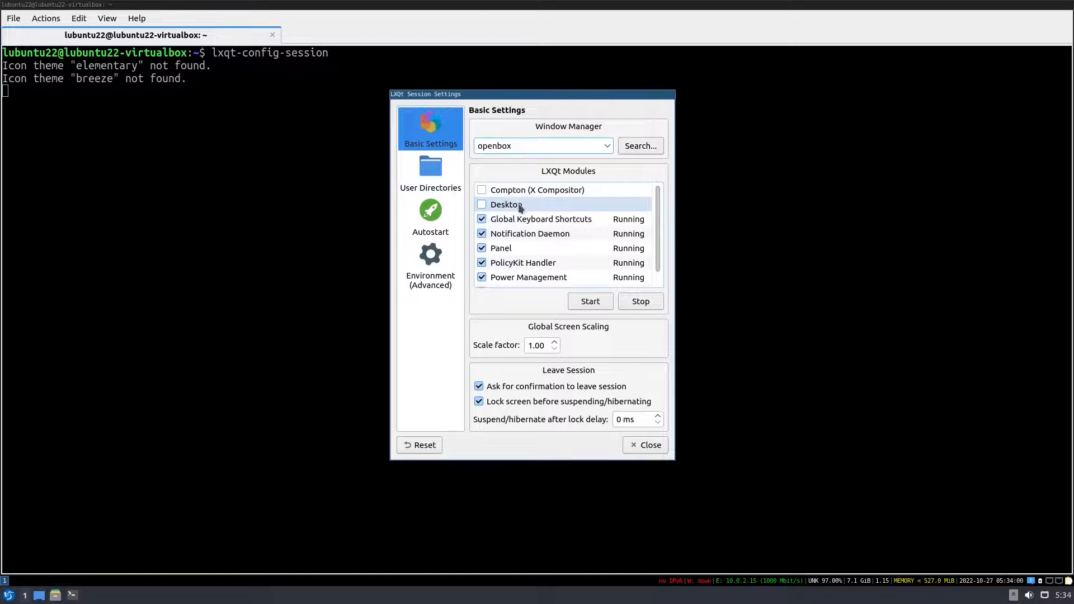
{"action": "left_click", "coordinate": [482, 204]}
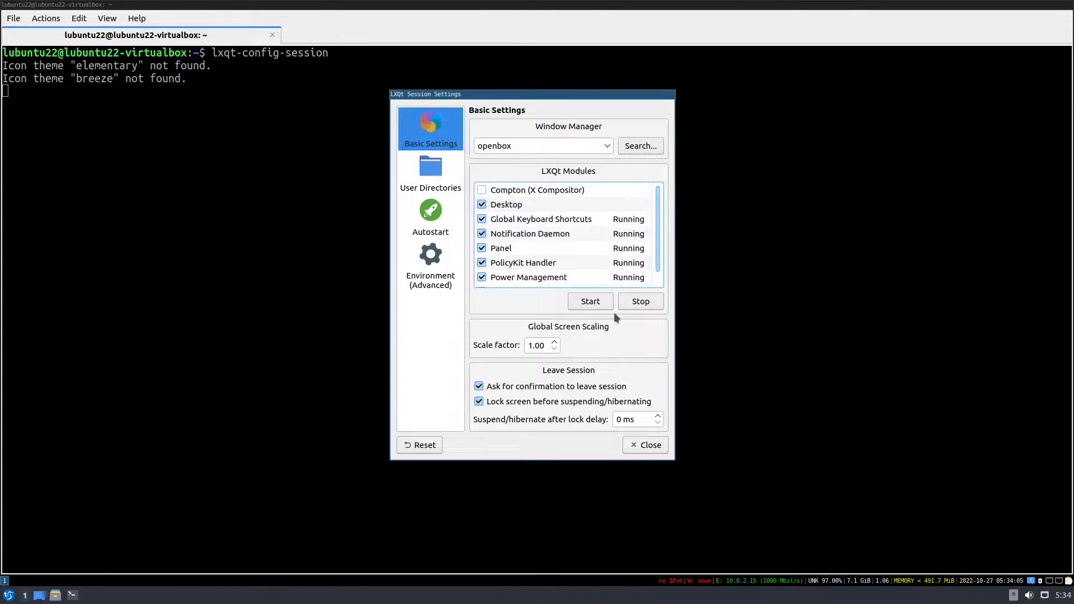
{"action": "left_click", "coordinate": [646, 445]}
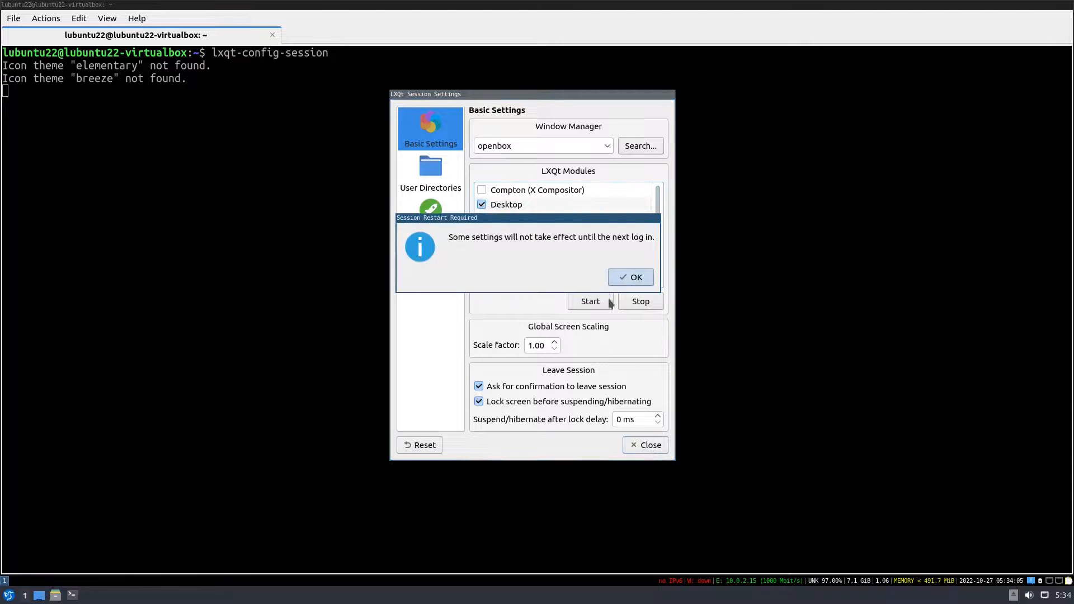
{"action": "left_click", "coordinate": [634, 277]}
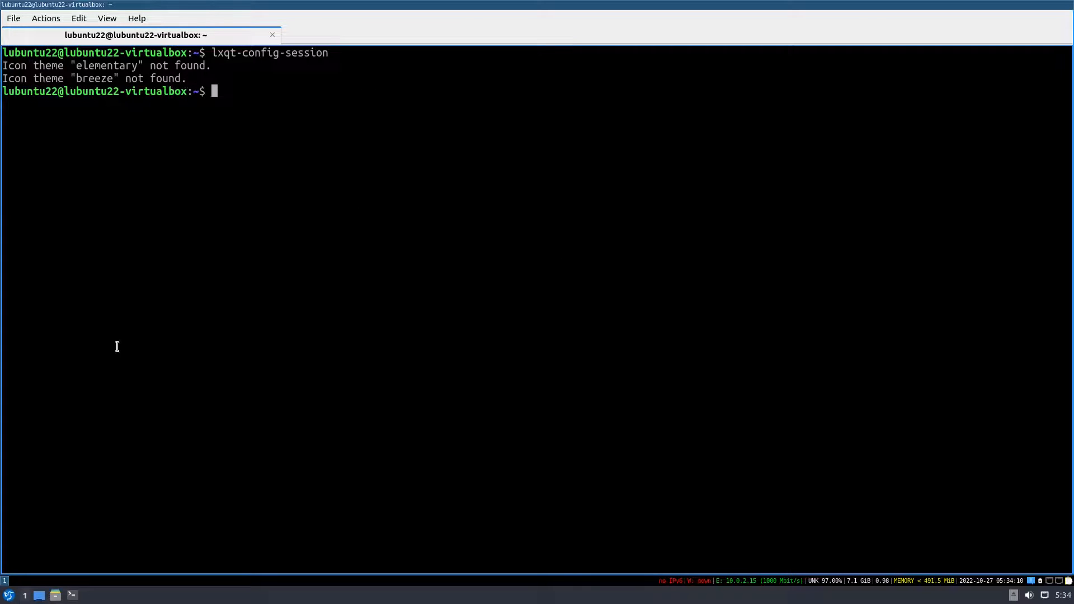
Run lxqt-leave in the terminal and log out of the LXQt session, confirming the logout
{"action": "type", "text": "lxqt-leave"}
{"action": "key", "text": "Return"}
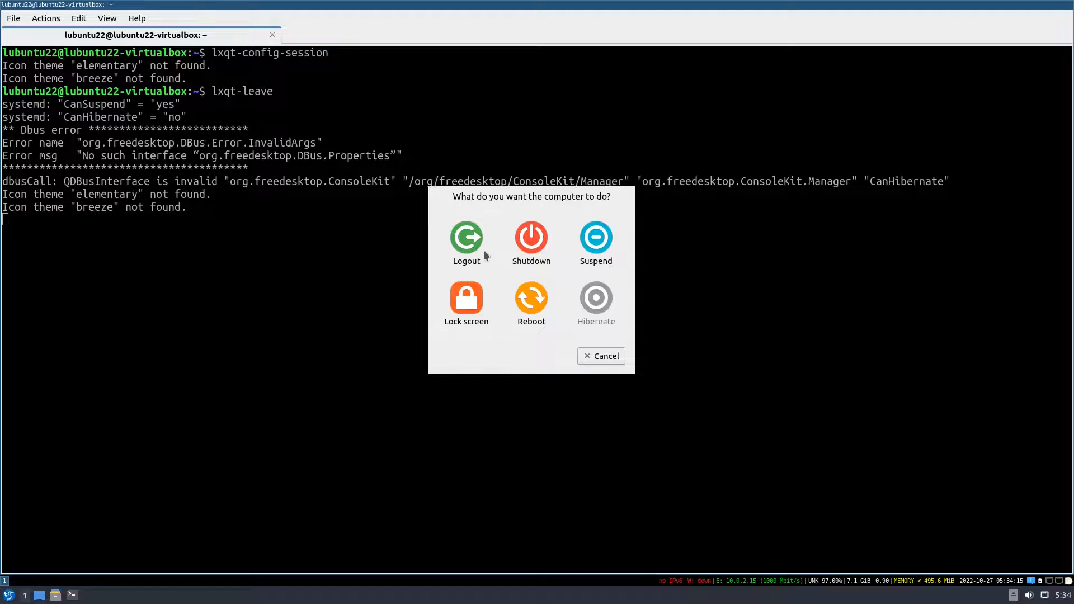
{"action": "left_click", "coordinate": [474, 246]}
{"action": "left_click", "coordinate": [565, 266]}
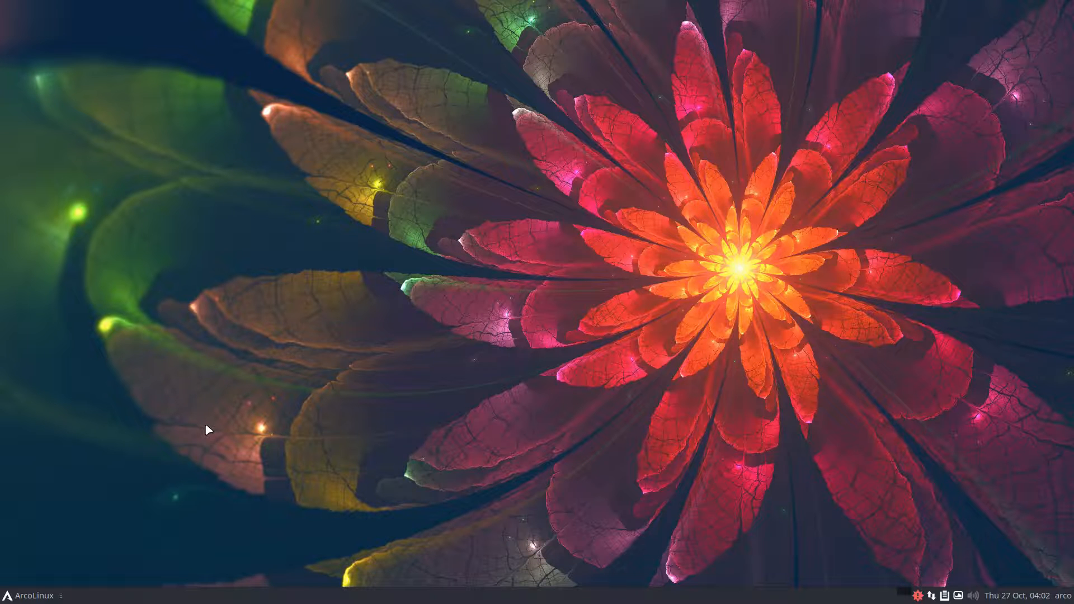
On the ArcoLinux desktop, open Xfce Terminal to check the desktop environment and window manager in the system information, and close it
{"action": "left_click", "coordinate": [32, 599]}
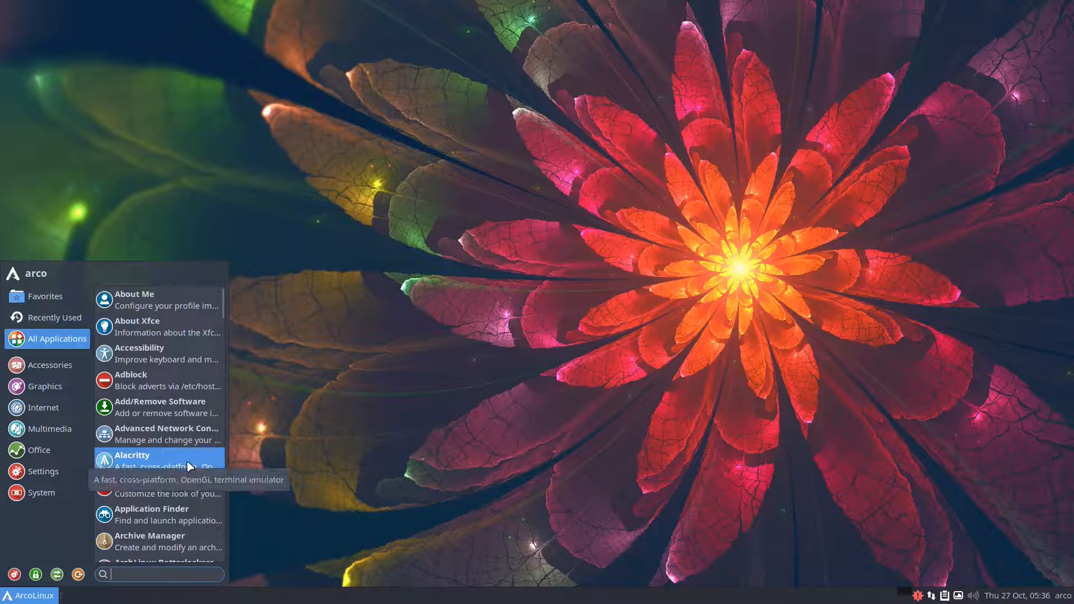
{"action": "left_click", "coordinate": [307, 428]}
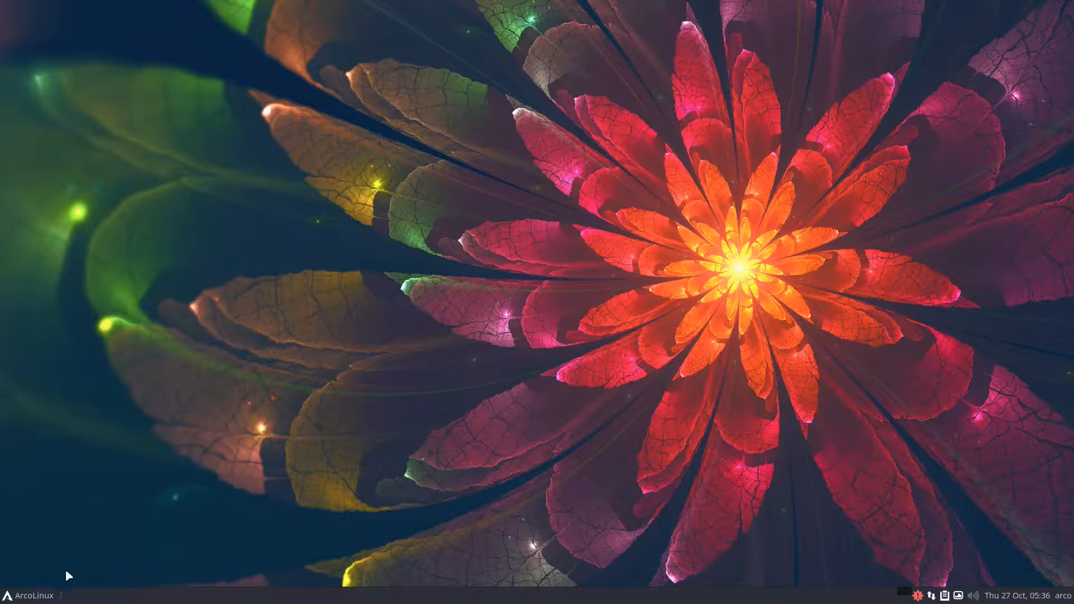
{"action": "left_click", "coordinate": [49, 595]}
{"action": "left_click", "coordinate": [64, 323]}
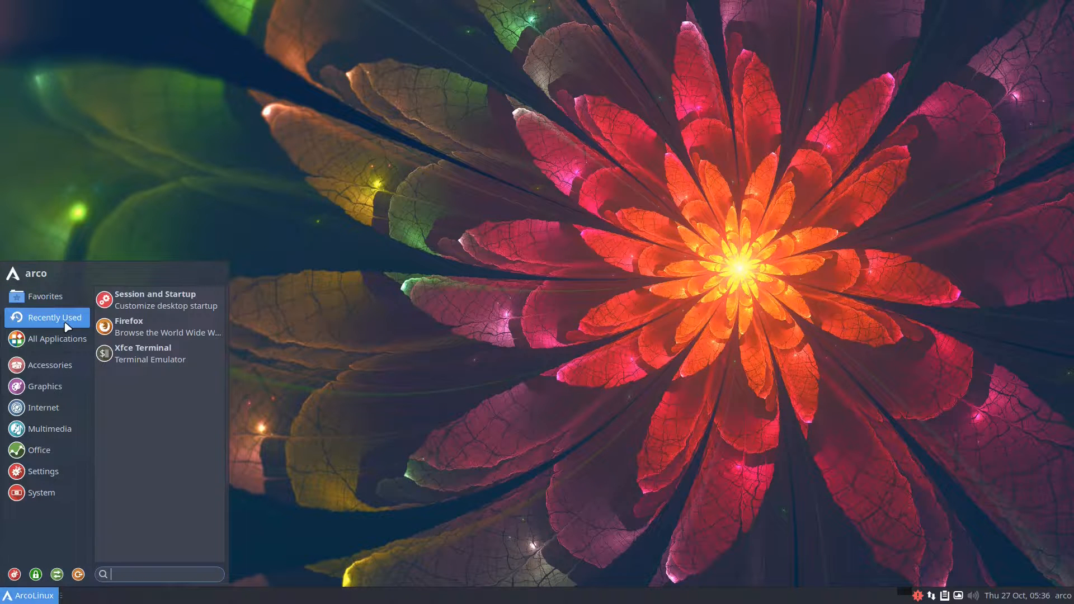
{"action": "left_click", "coordinate": [168, 354]}
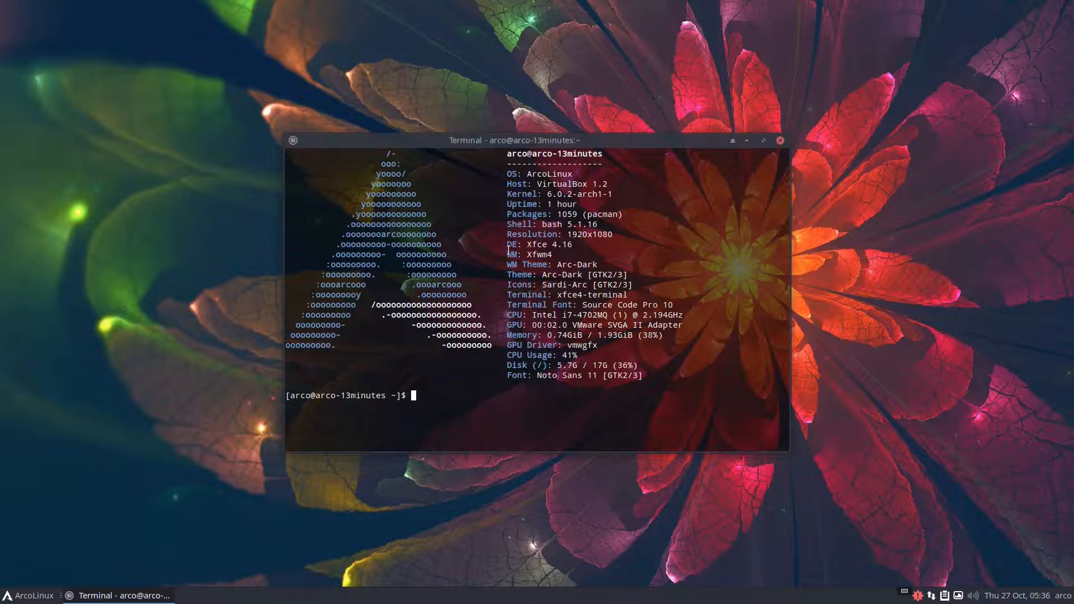
{"action": "left_click_drag", "start_coordinate": [507, 235], "coordinate": [575, 254]}
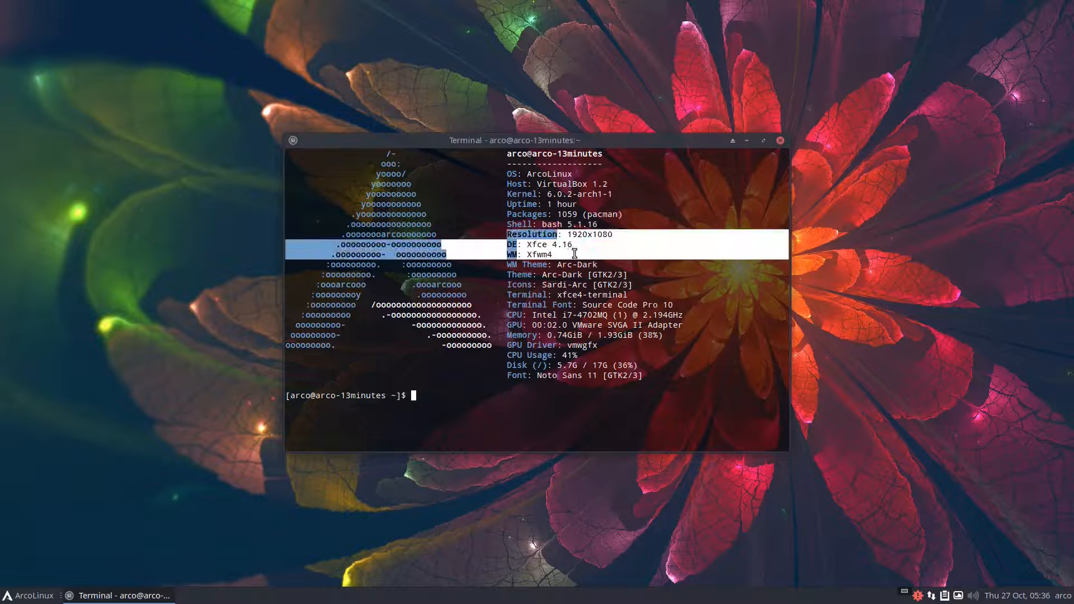
{"action": "left_click", "coordinate": [565, 246]}
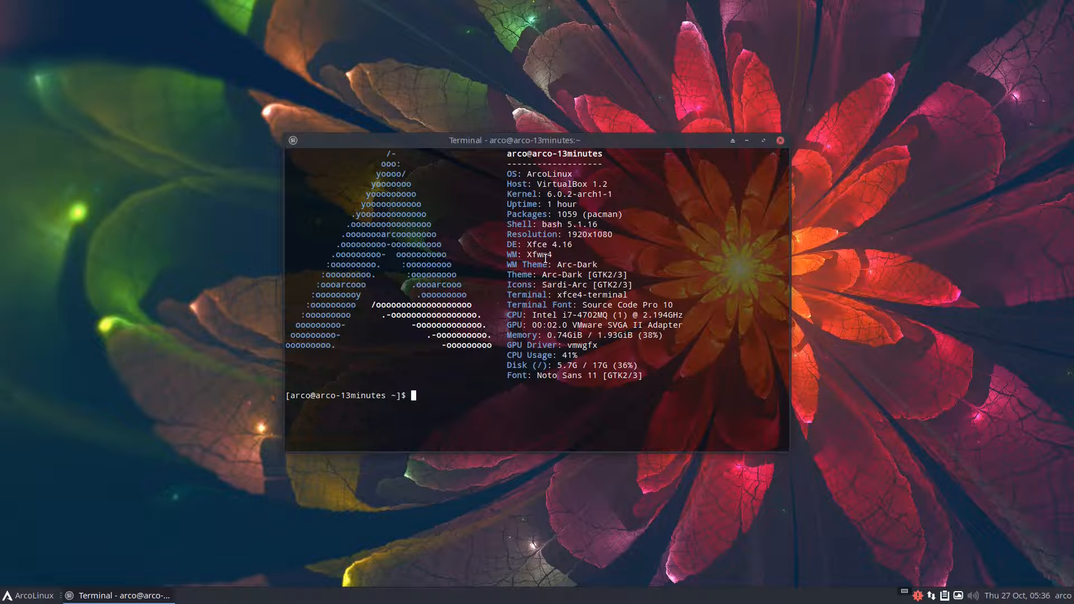
{"action": "left_click", "coordinate": [781, 142]}
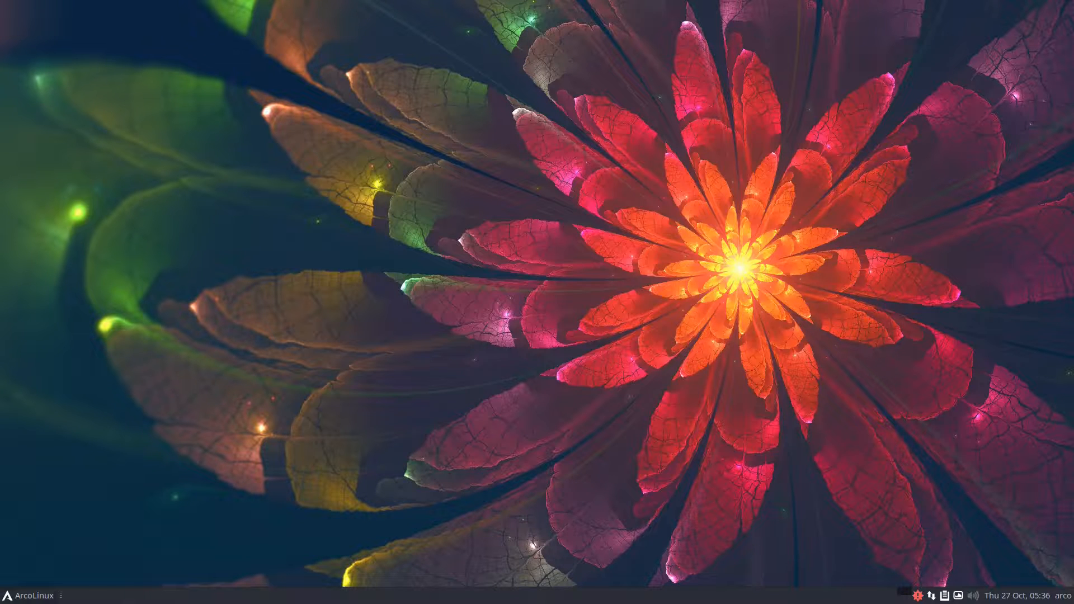
Find and open Session and Startup, and remove the i3 and icewm entries from the application autostart list
{"action": "key", "text": "super"}
{"action": "type", "text": "sessio"}
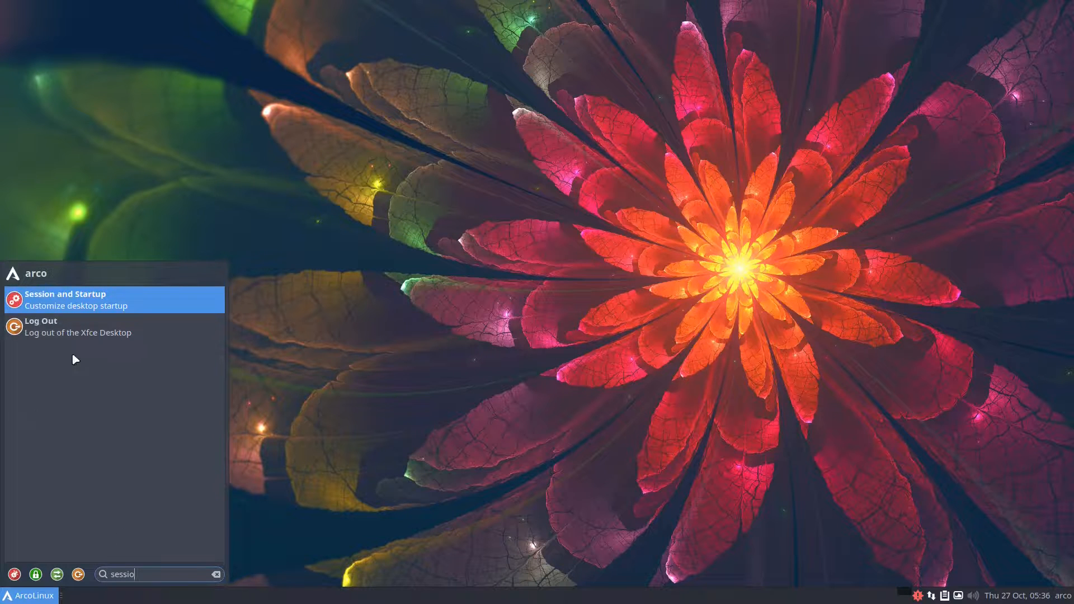
{"action": "left_click", "coordinate": [102, 305]}
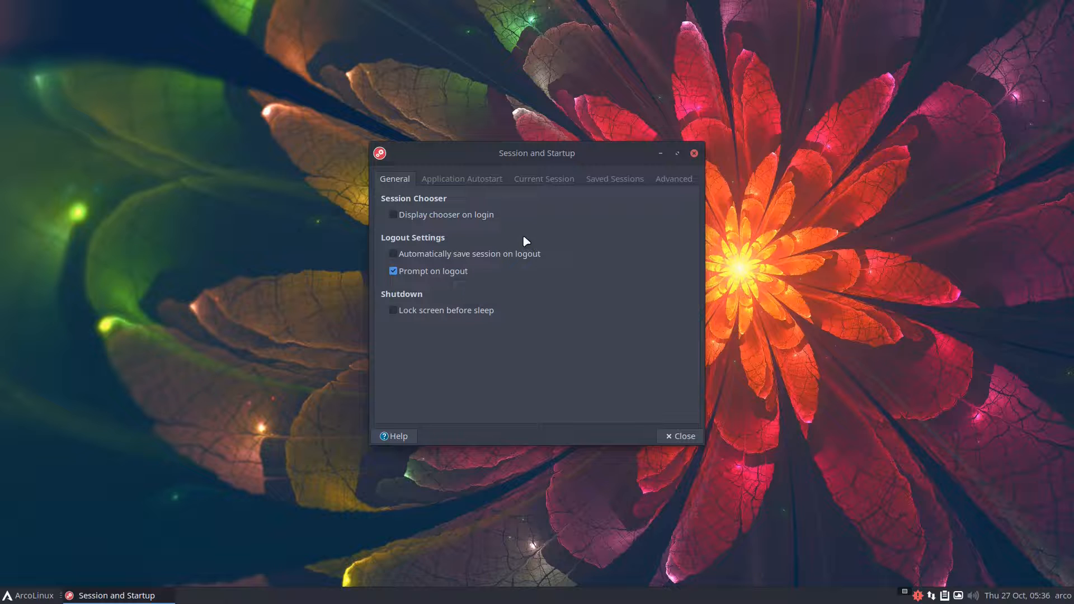
{"action": "left_click", "coordinate": [456, 181]}
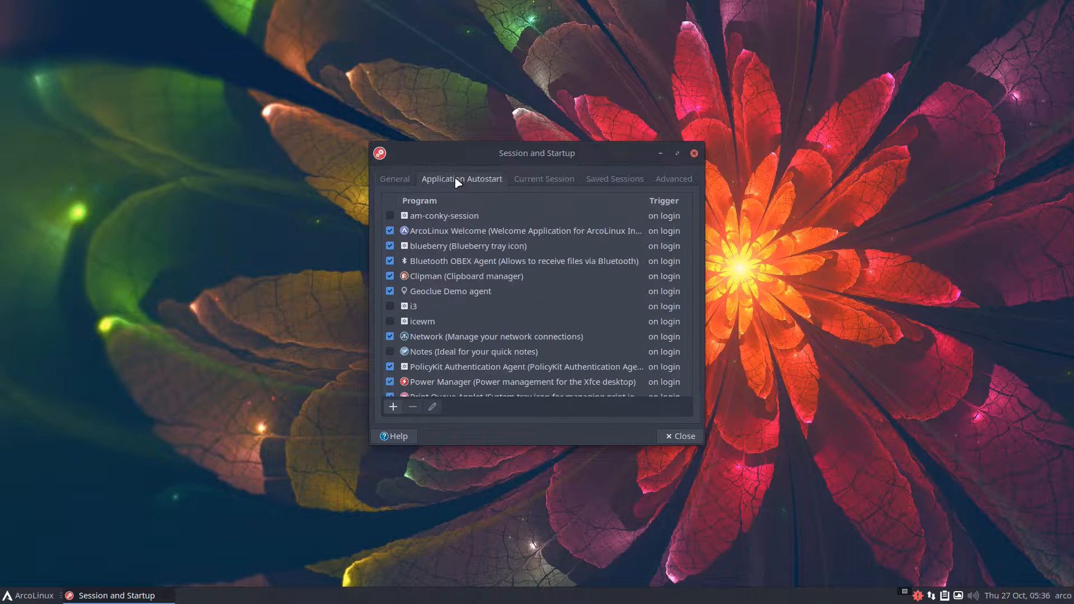
{"action": "left_click", "coordinate": [390, 321]}
{"action": "left_click", "coordinate": [390, 306]}
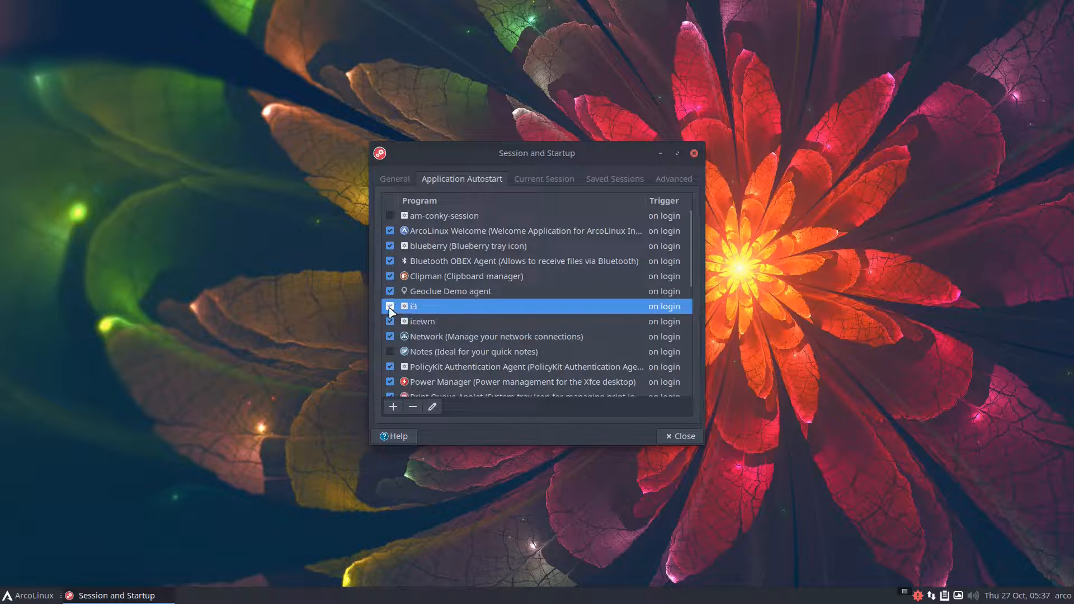
{"action": "left_click", "coordinate": [413, 407]}
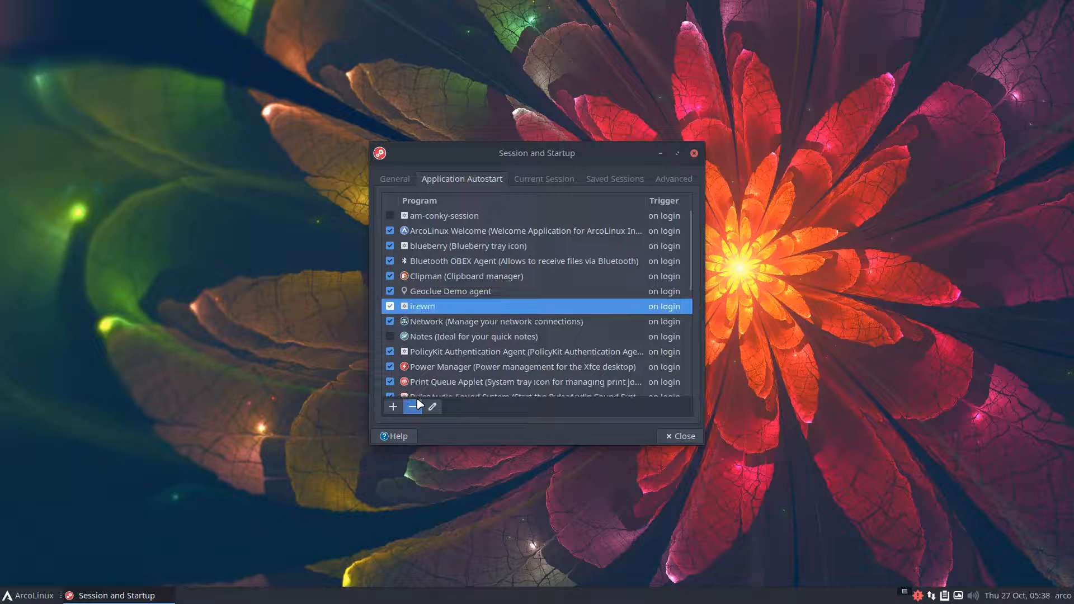
{"action": "left_click", "coordinate": [413, 407]}
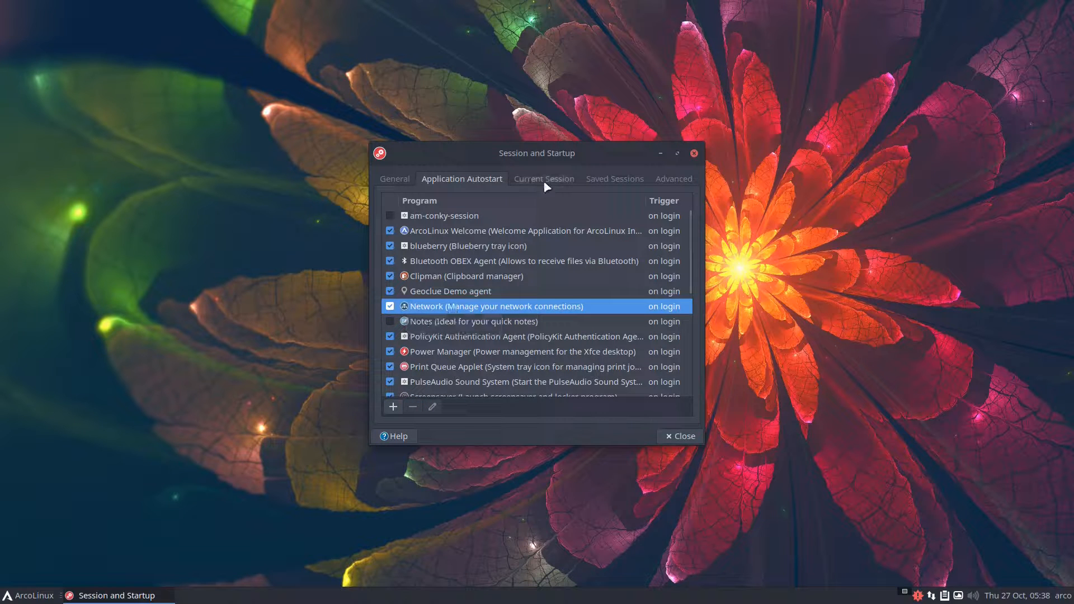
Review the current, saved and advanced session settings, and quit xfwm4 in the current session, confirming the prompt
{"action": "left_click", "coordinate": [528, 181]}
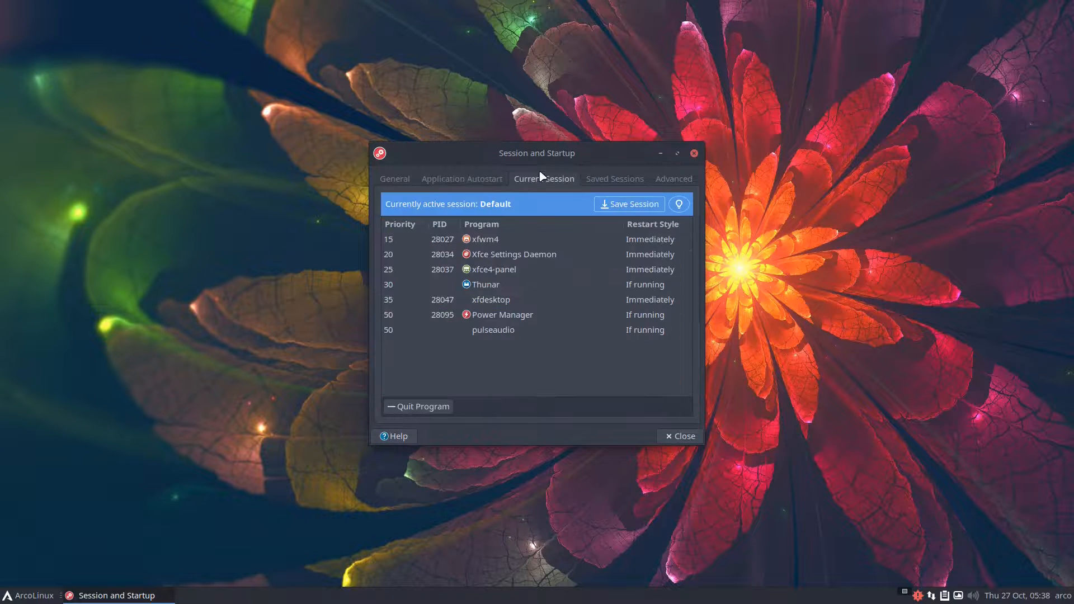
{"action": "left_click", "coordinate": [614, 174]}
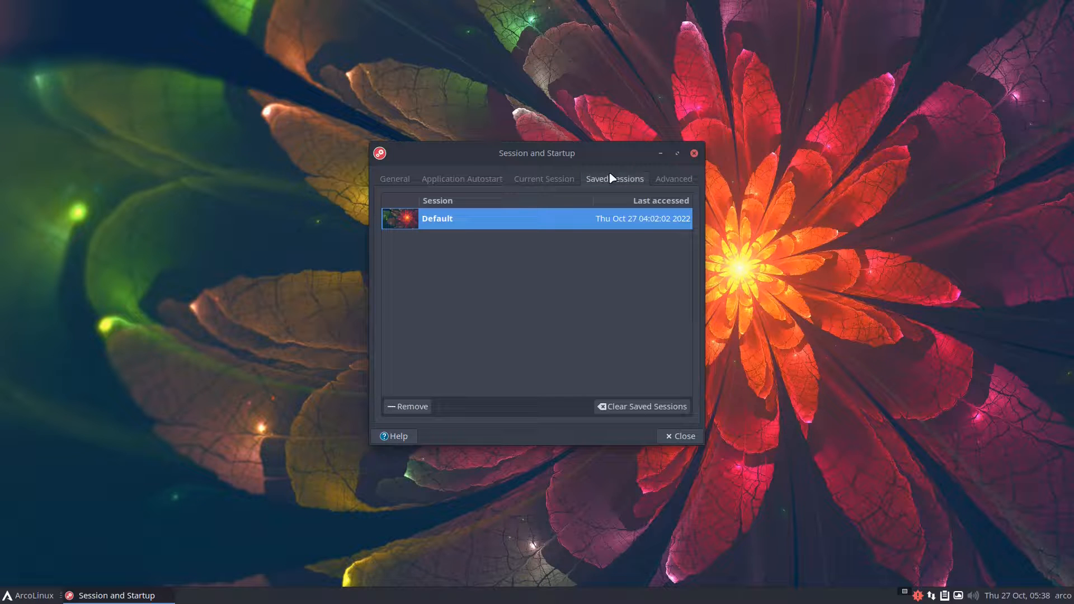
{"action": "left_click", "coordinate": [669, 181]}
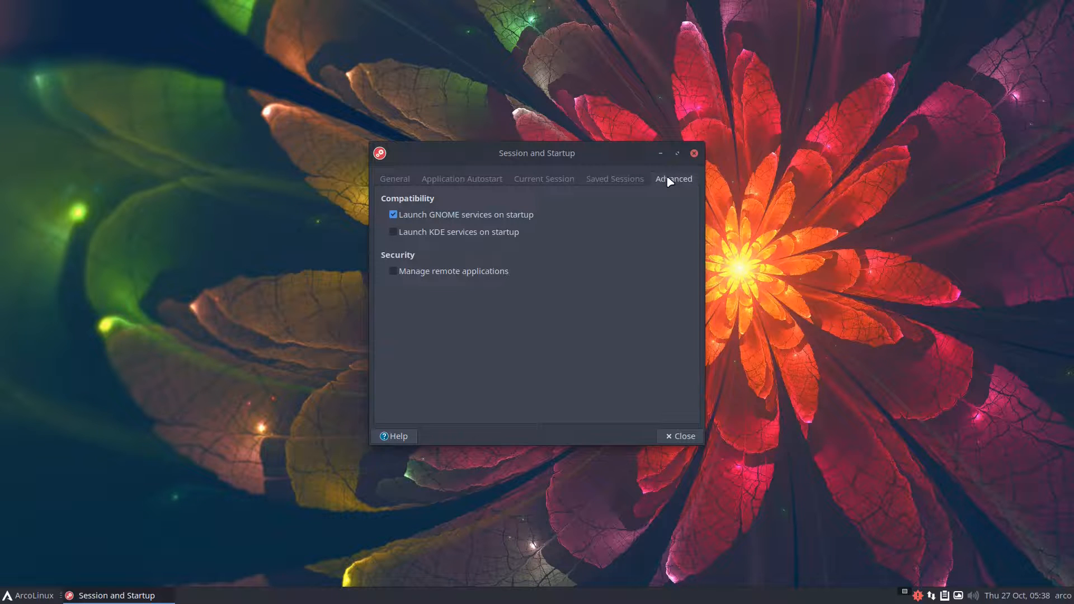
{"action": "left_click", "coordinate": [602, 178]}
{"action": "left_click", "coordinate": [545, 183]}
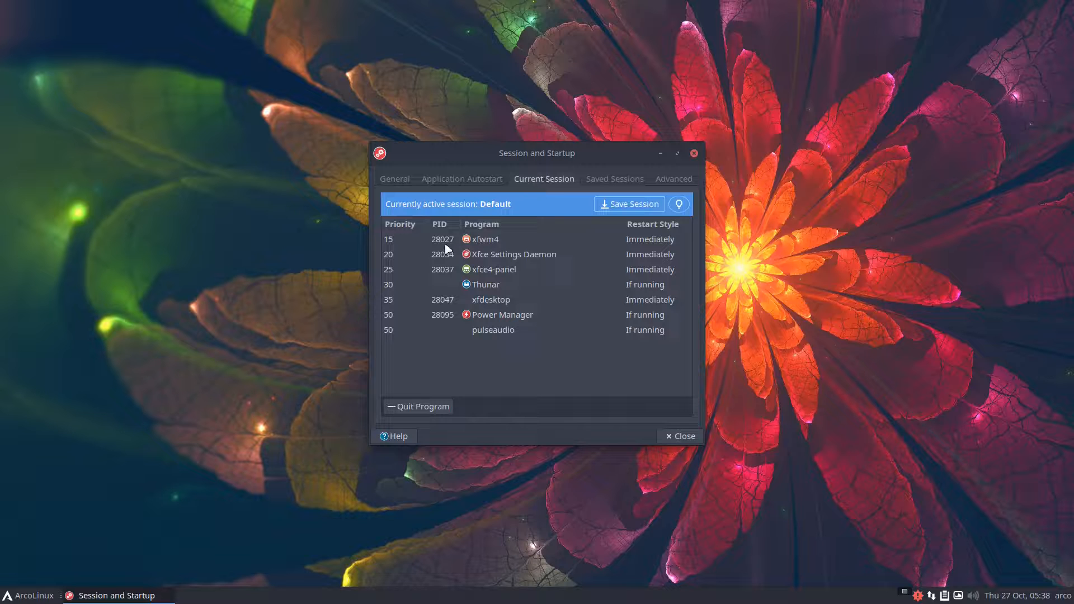
{"action": "left_click", "coordinate": [482, 244]}
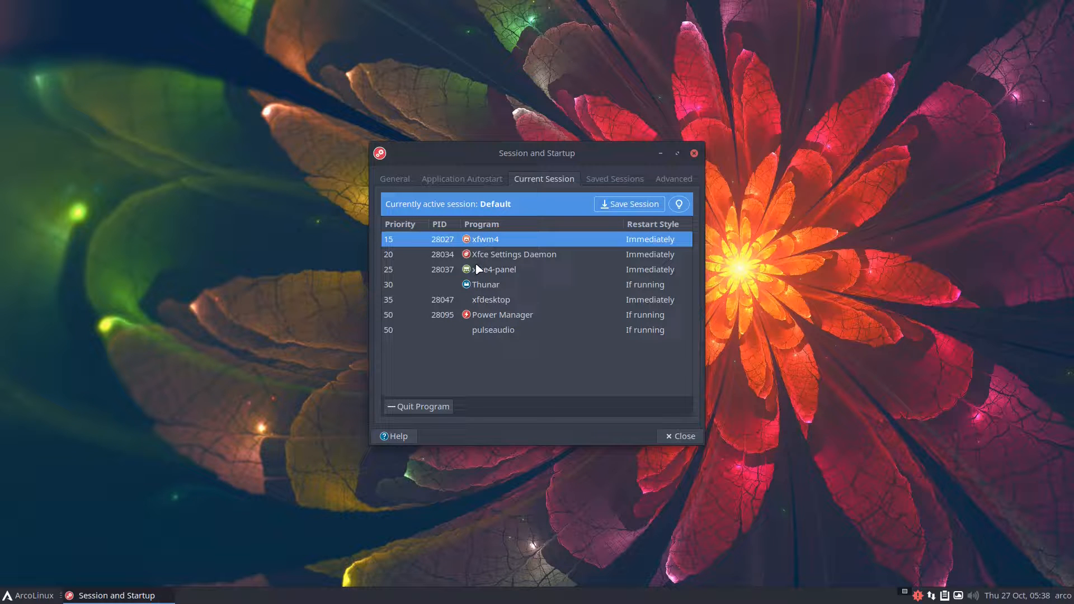
{"action": "left_click", "coordinate": [425, 407]}
{"action": "left_click", "coordinate": [638, 332]}
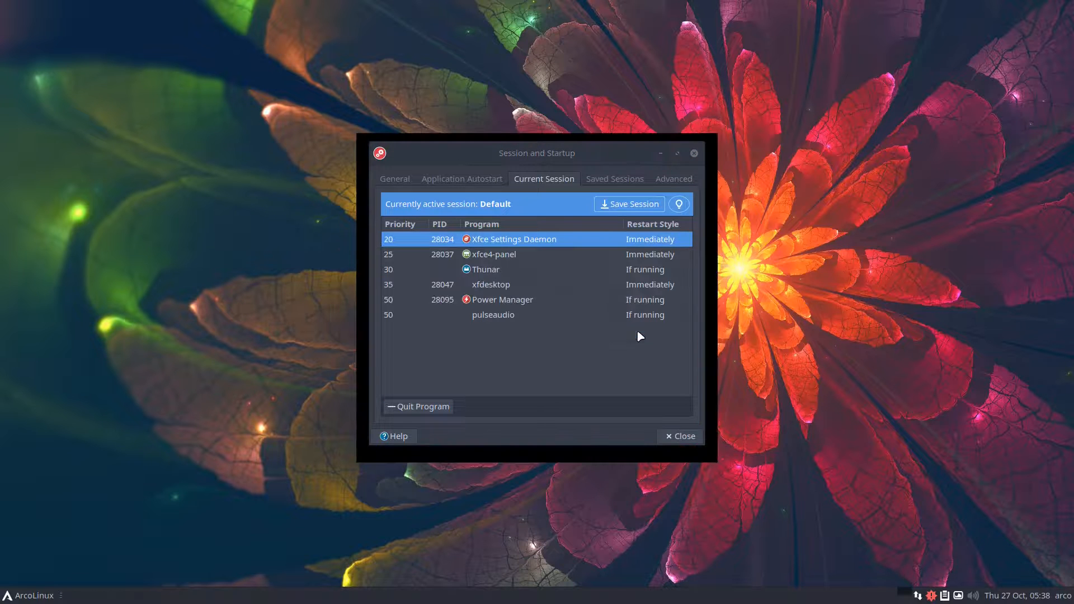
Examine xfce4-panel, xfdesktop, Power Manager and pulseaudio among the current session's programs
{"action": "left_click", "coordinate": [509, 256]}
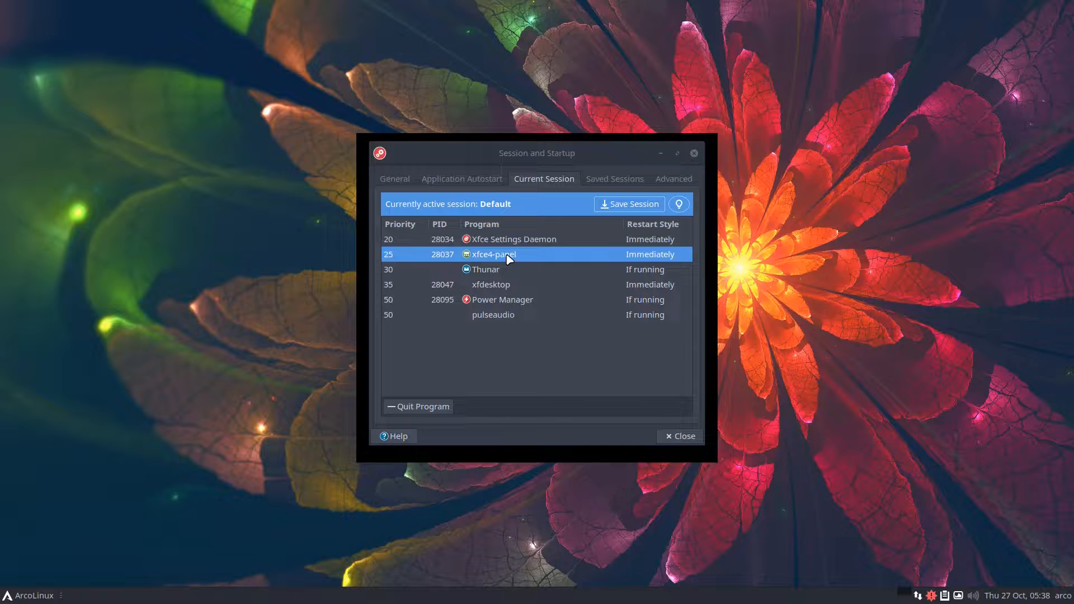
{"action": "left_click", "coordinate": [496, 287]}
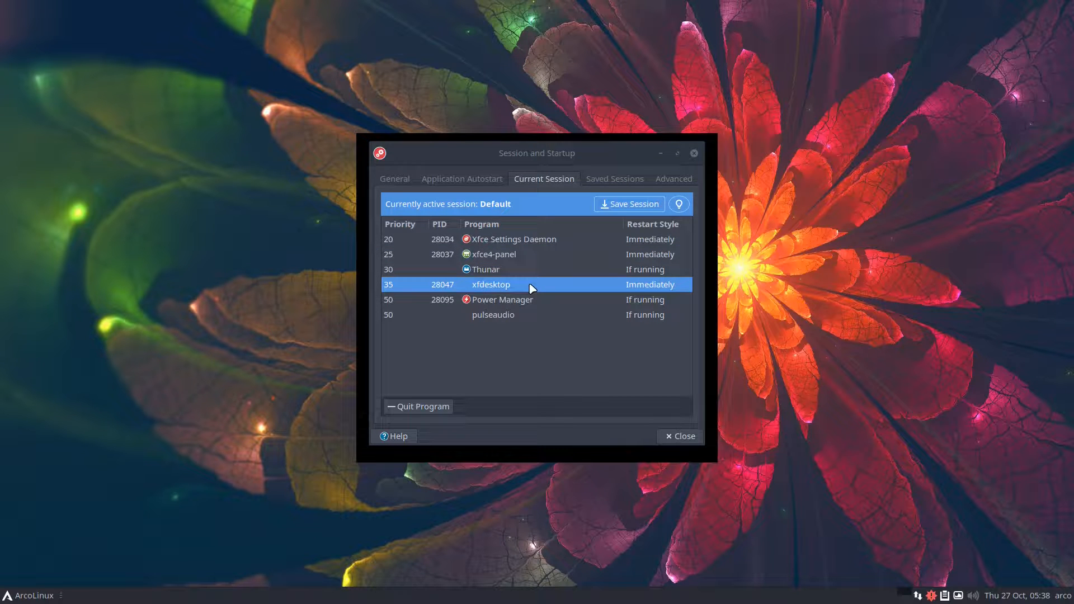
{"action": "left_click", "coordinate": [507, 301]}
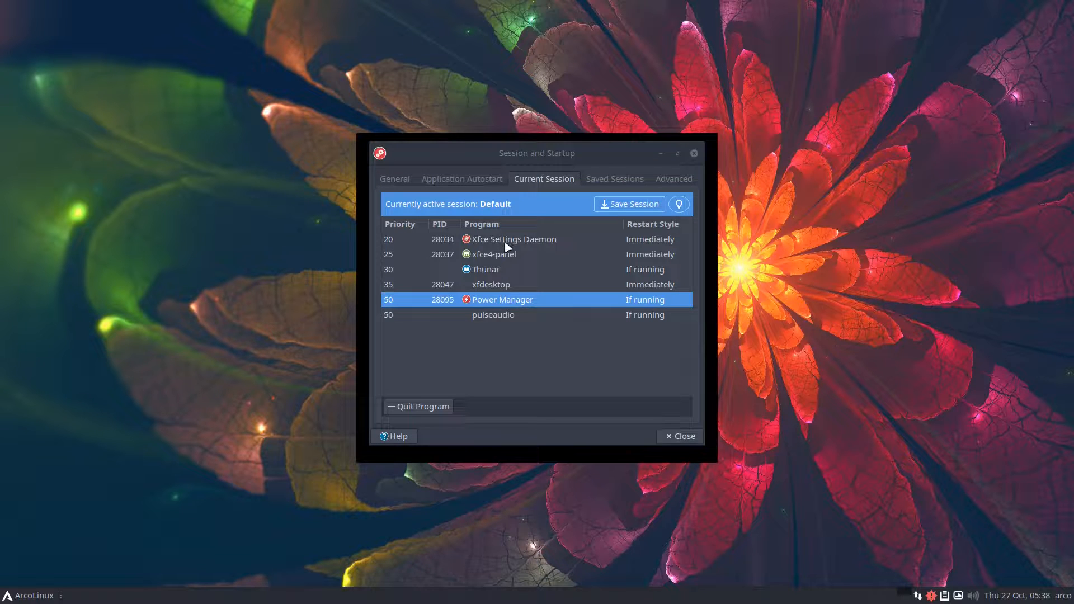
{"action": "left_click", "coordinate": [494, 316]}
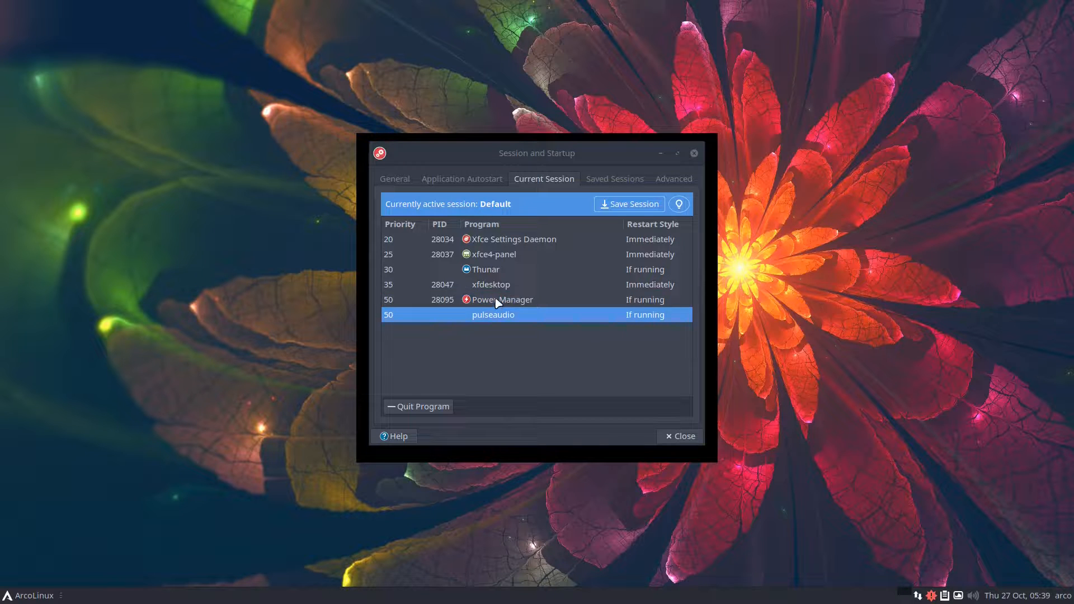
{"action": "left_click", "coordinate": [497, 303]}
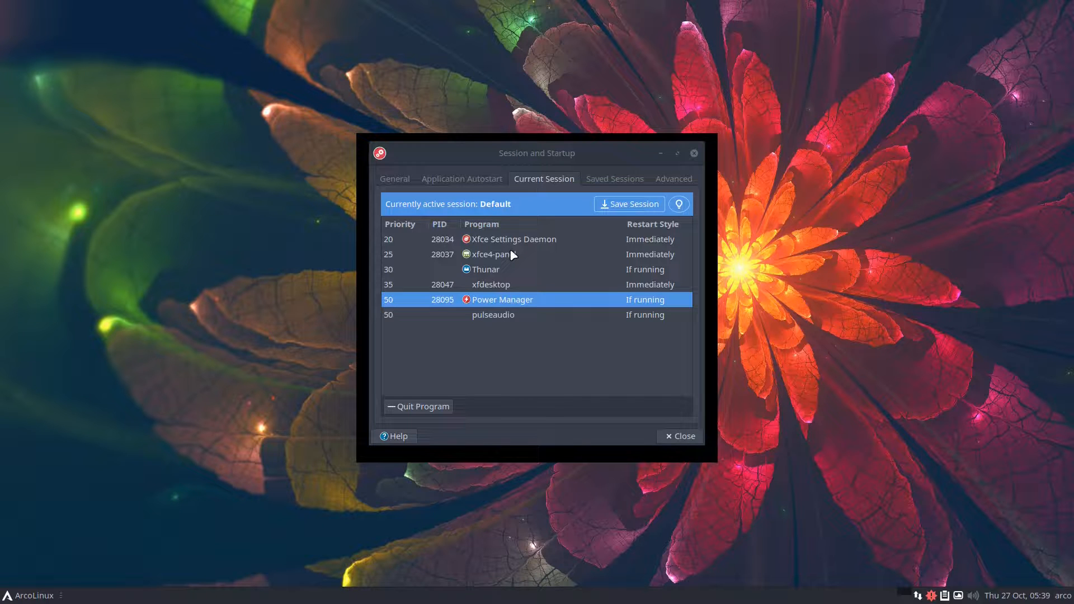
Add an application autostart entry named icewm WM with the command icewm, triggered on login
{"action": "left_click", "coordinate": [463, 180]}
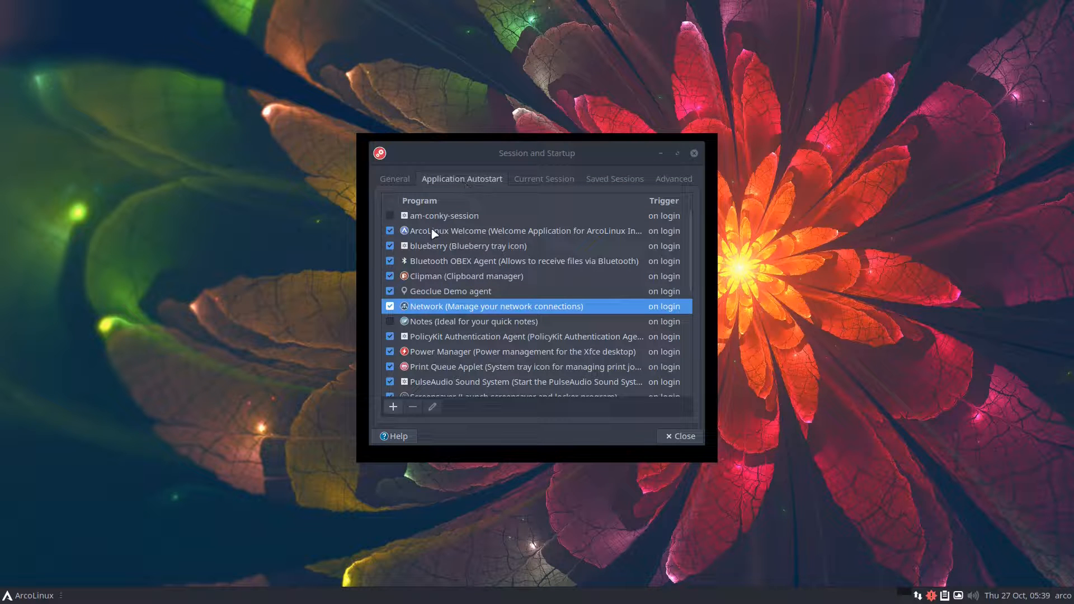
{"action": "left_click", "coordinate": [392, 409]}
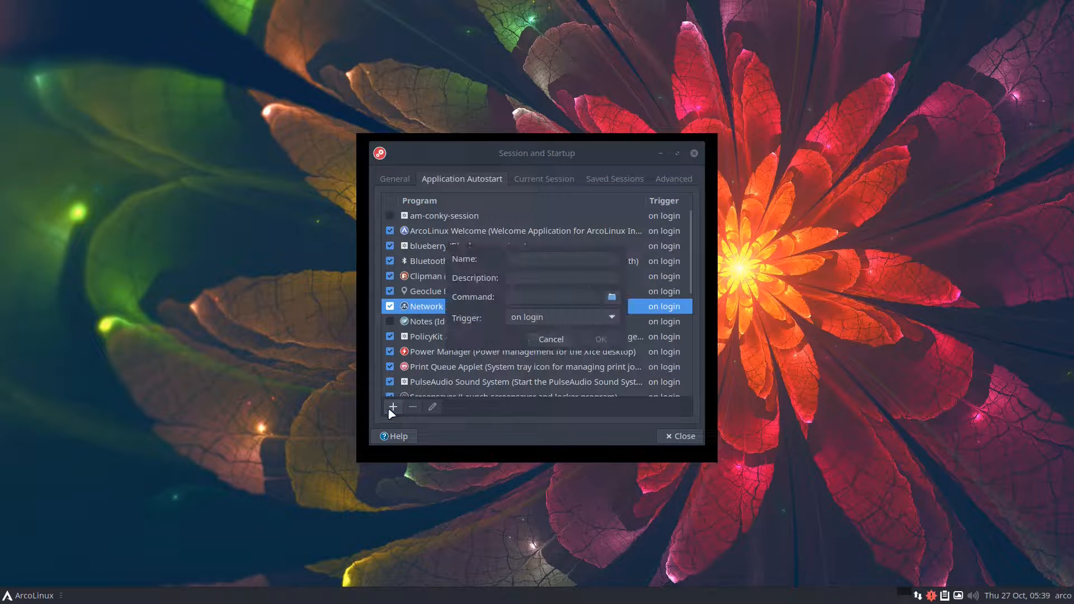
{"action": "type", "text": "ice"}
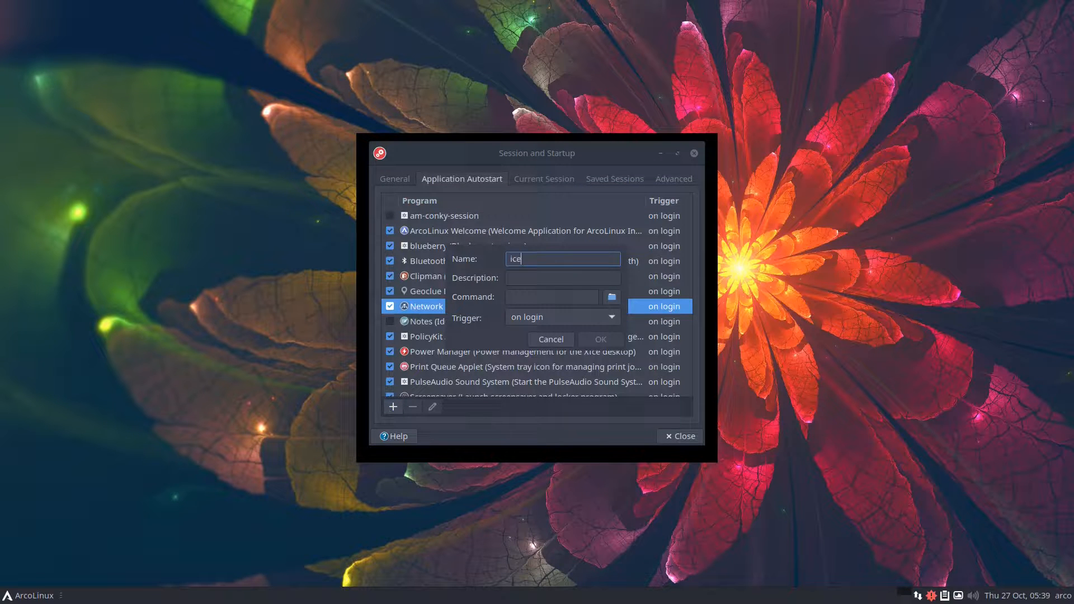
{"action": "type", "text": "wm WM"}
{"action": "left_click", "coordinate": [544, 281]}
{"action": "left_click", "coordinate": [519, 296]}
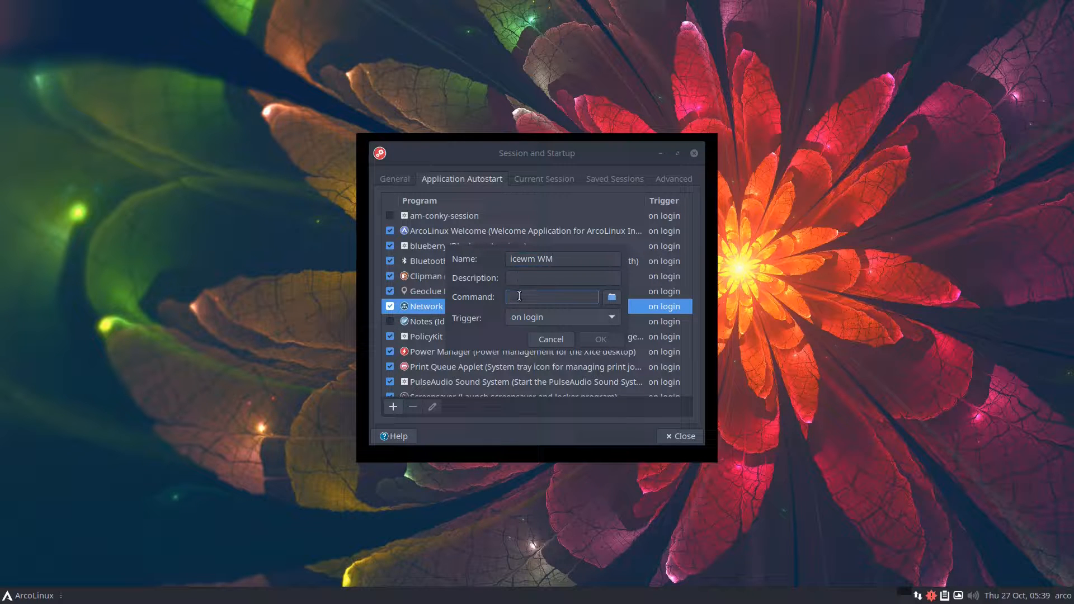
{"action": "type", "text": "icewm"}
{"action": "left_click", "coordinate": [600, 339]}
{"action": "scroll", "coordinate": [486, 296], "scroll_direction": "down", "scroll_amount": 8}
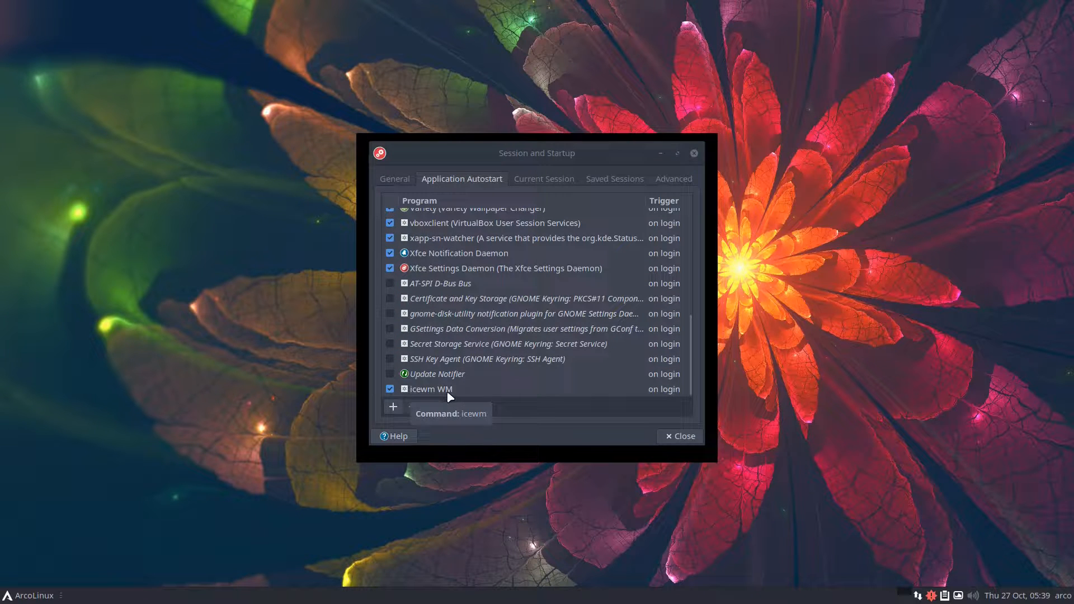
Save the current session and close Session and Startup
{"action": "left_click", "coordinate": [543, 179]}
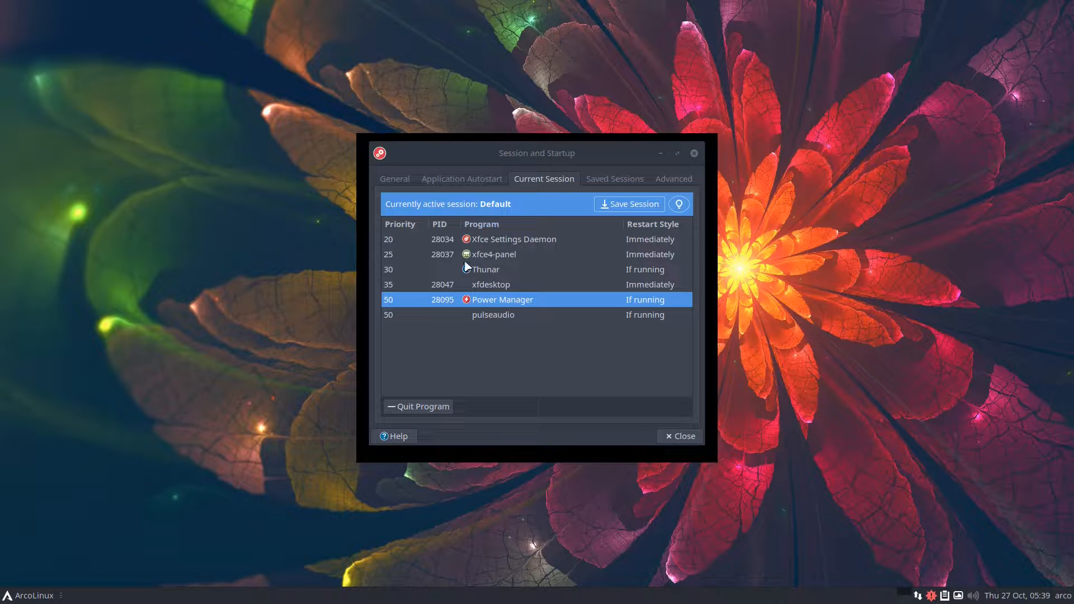
{"action": "left_click", "coordinate": [616, 204]}
{"action": "left_click", "coordinate": [679, 436]}
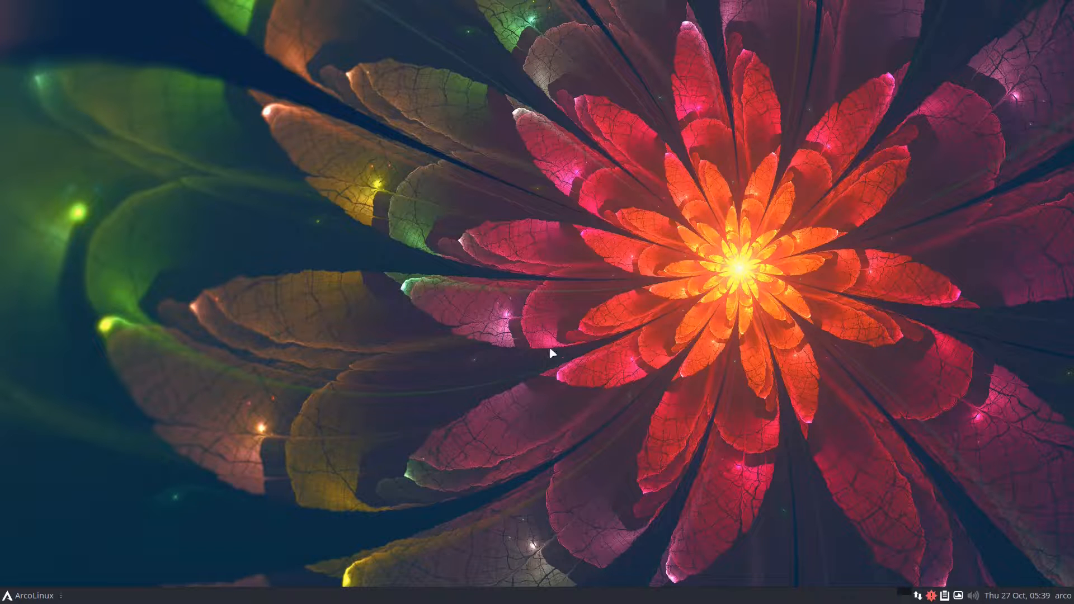
Log out of the desktop and log back in to the Xfce session with the account password
{"action": "left_click", "coordinate": [56, 596]}
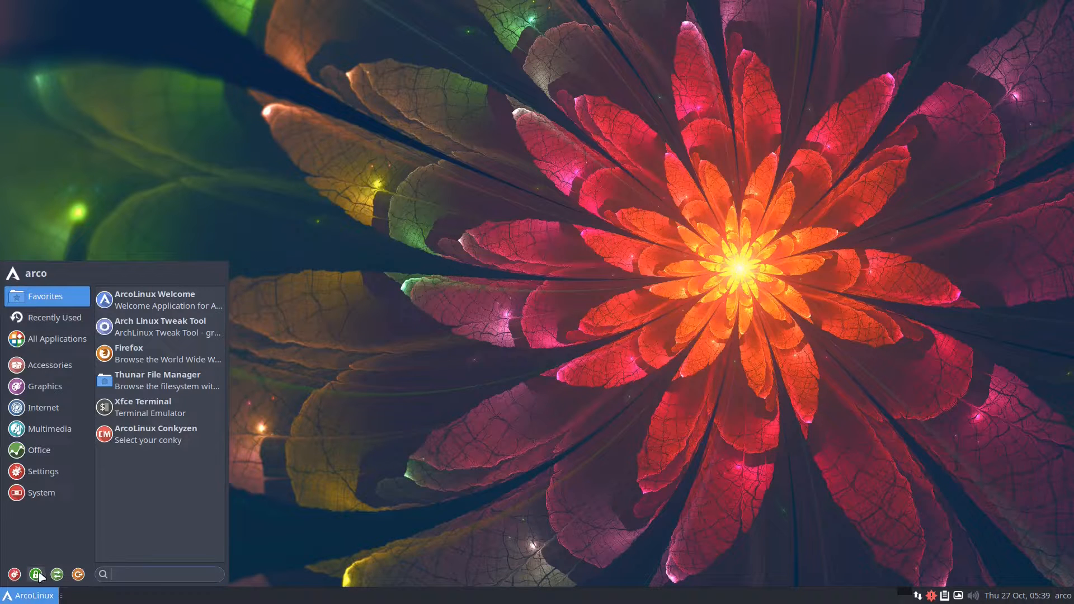
{"action": "left_click", "coordinate": [77, 577]}
{"action": "left_click", "coordinate": [473, 262]}
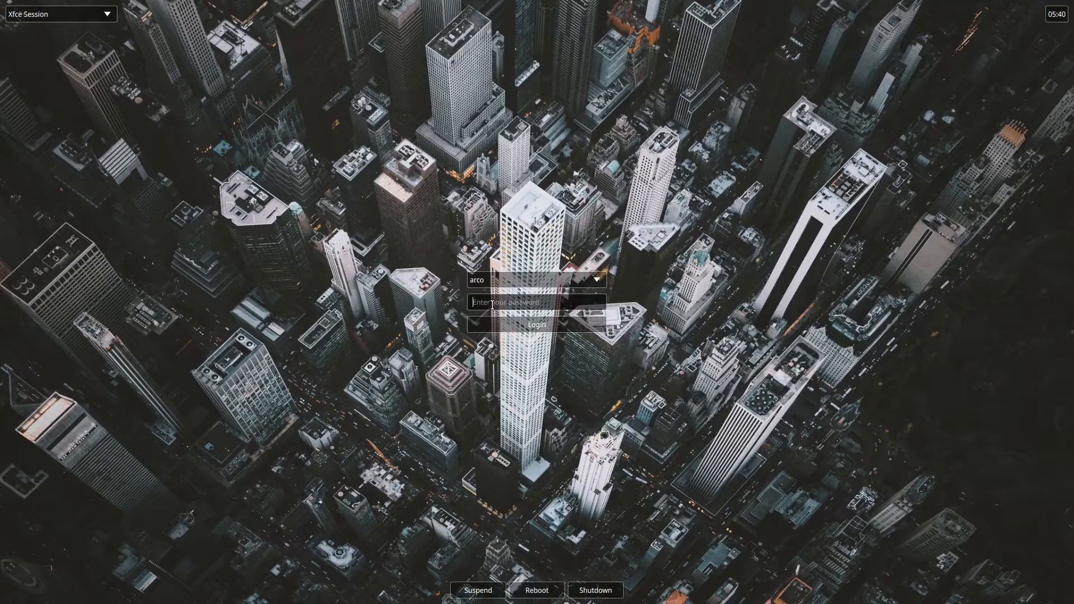
{"action": "key", "text": "Return"}
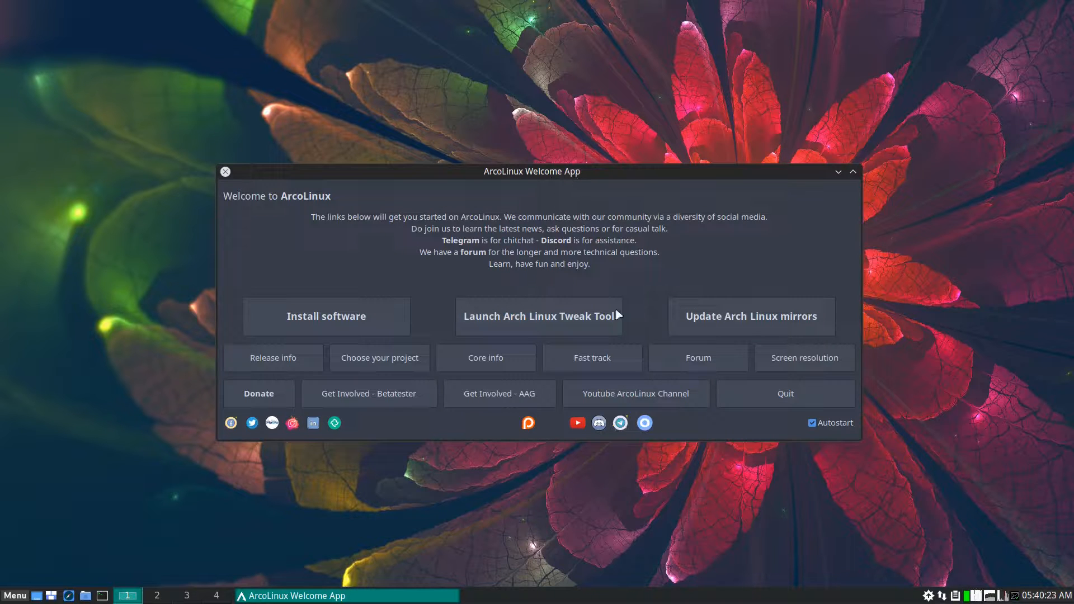
Turn off autostart for the ArcoLinux Welcome App and dismiss the notification area error
{"action": "left_click", "coordinate": [813, 423]}
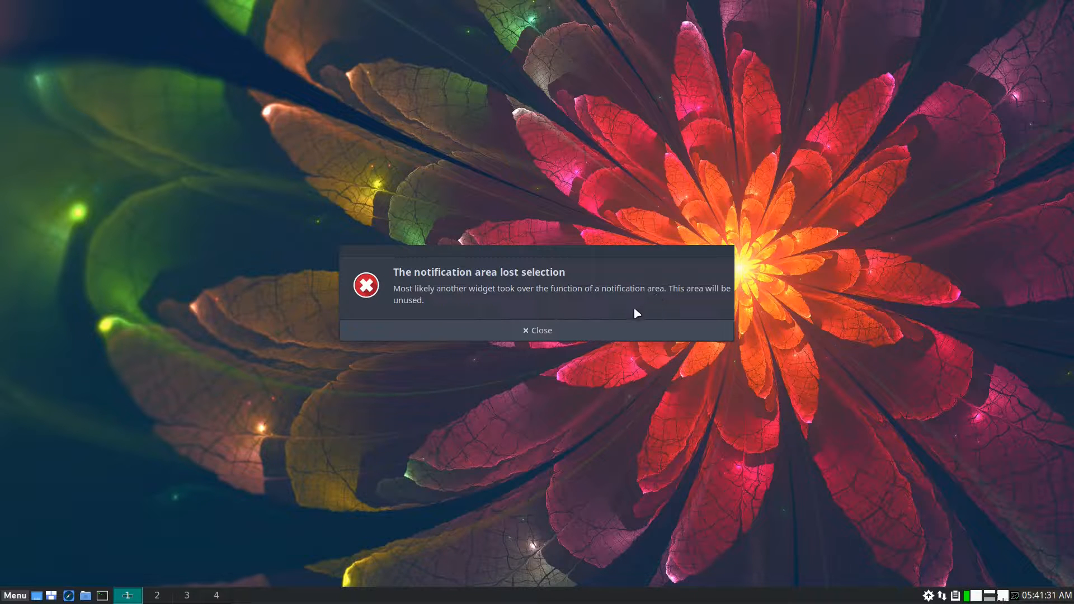
{"action": "left_click", "coordinate": [557, 331]}
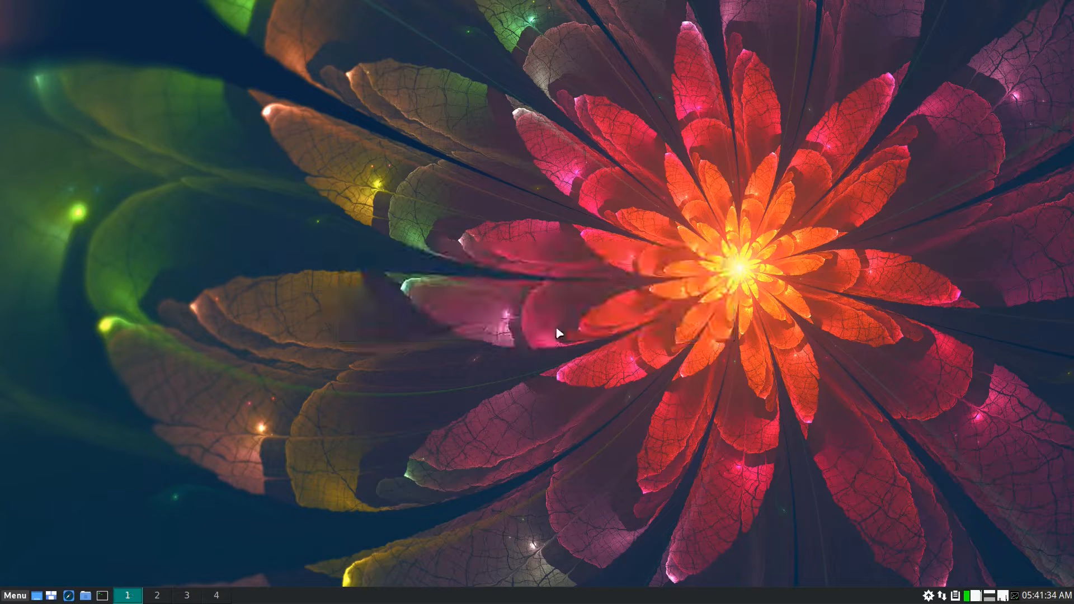
Examine the IceWM menu's settings and themes, and the options offered in the desktop's context menu
{"action": "left_click", "coordinate": [9, 597]}
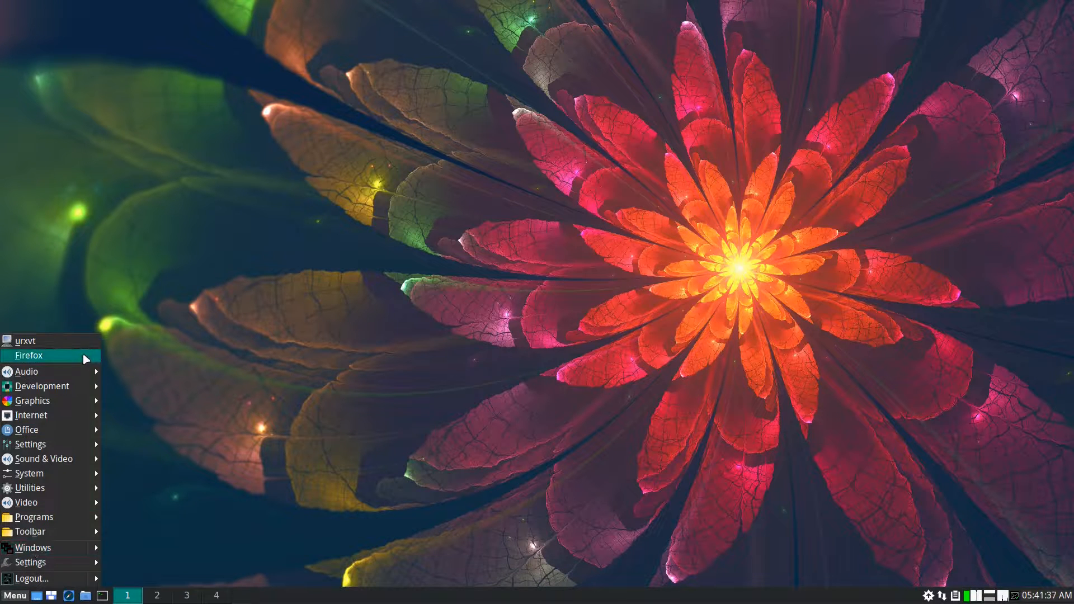
{"action": "mouse_move", "coordinate": [95, 561]}
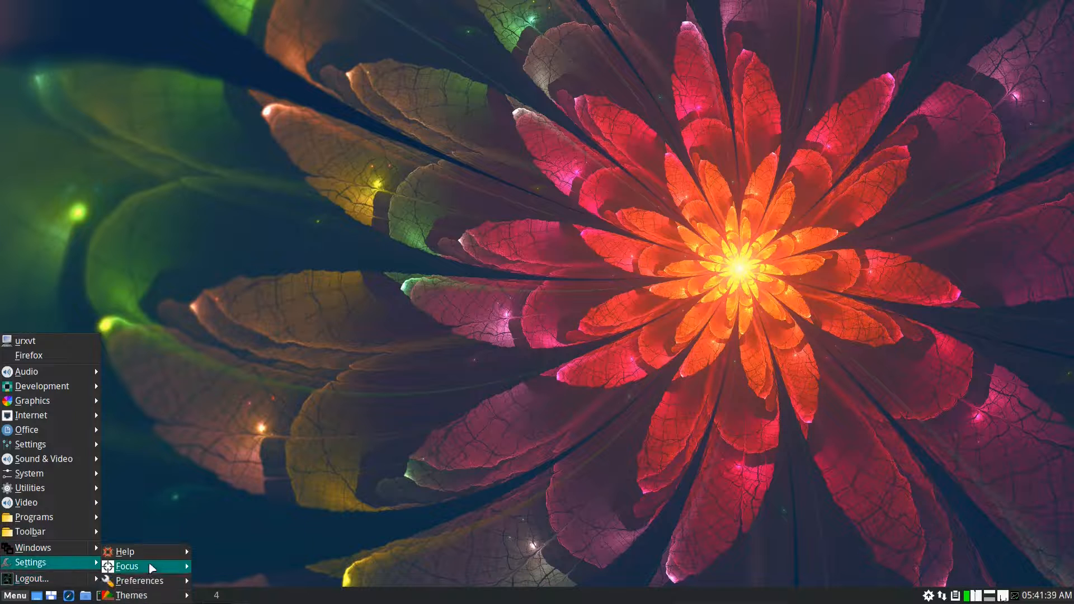
{"action": "mouse_move", "coordinate": [151, 595]}
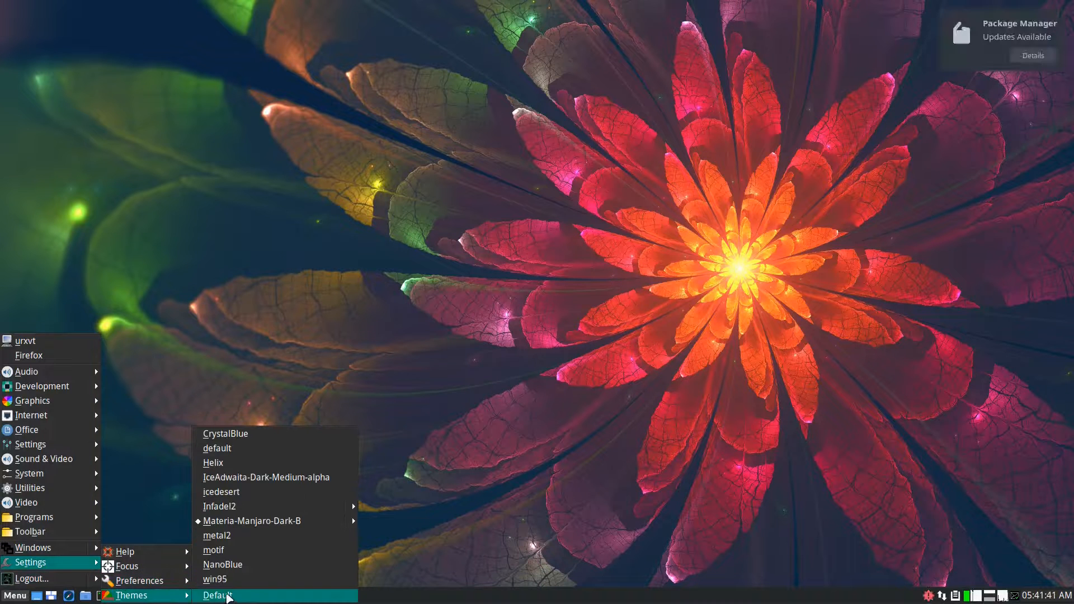
{"action": "left_click", "coordinate": [165, 470]}
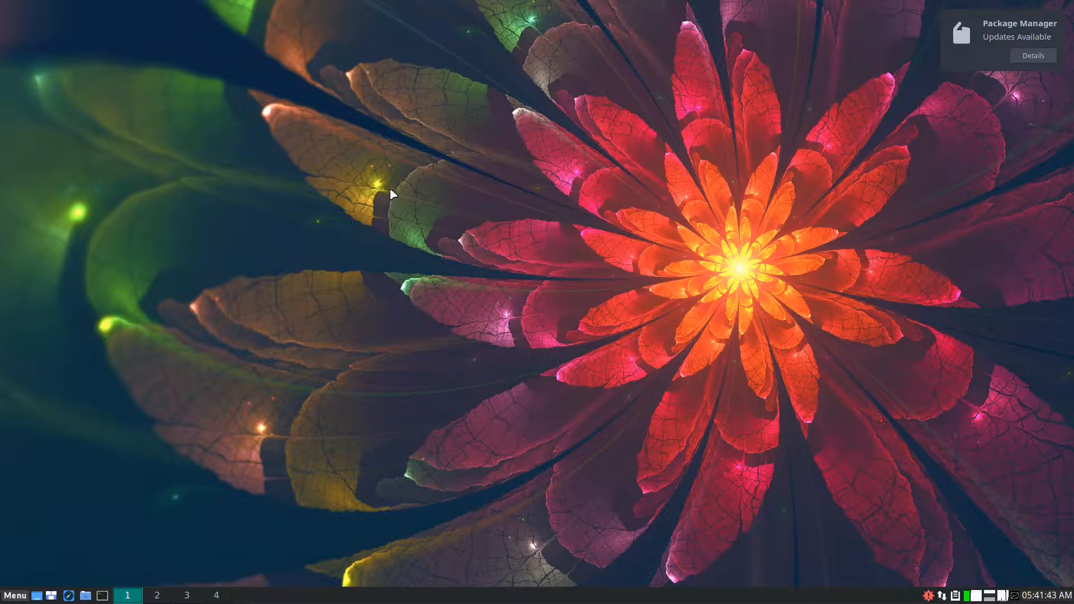
{"action": "right_click", "coordinate": [382, 166]}
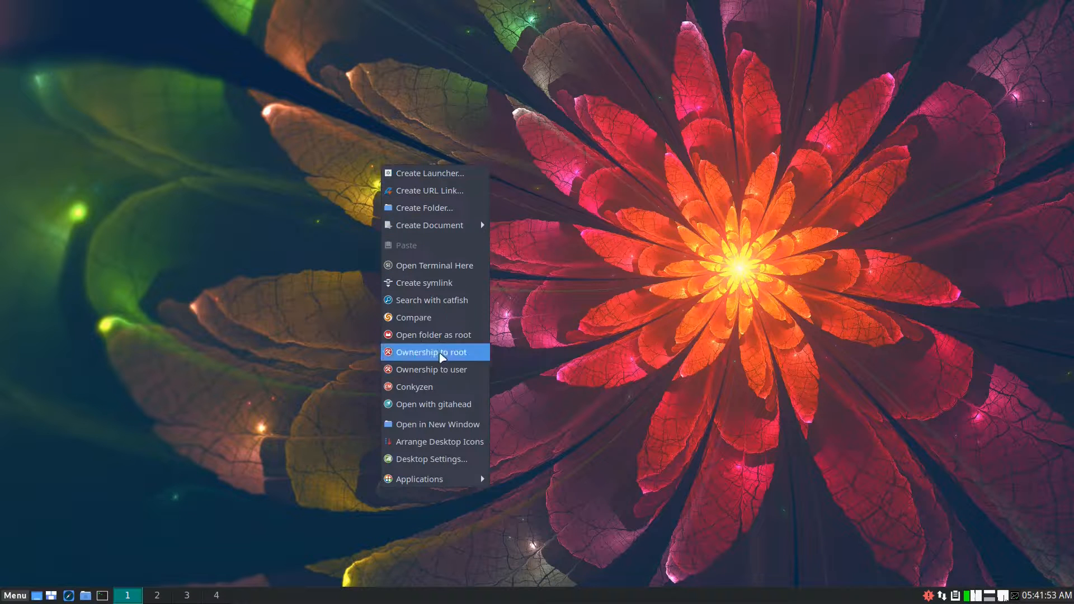
{"action": "mouse_move", "coordinate": [441, 481]}
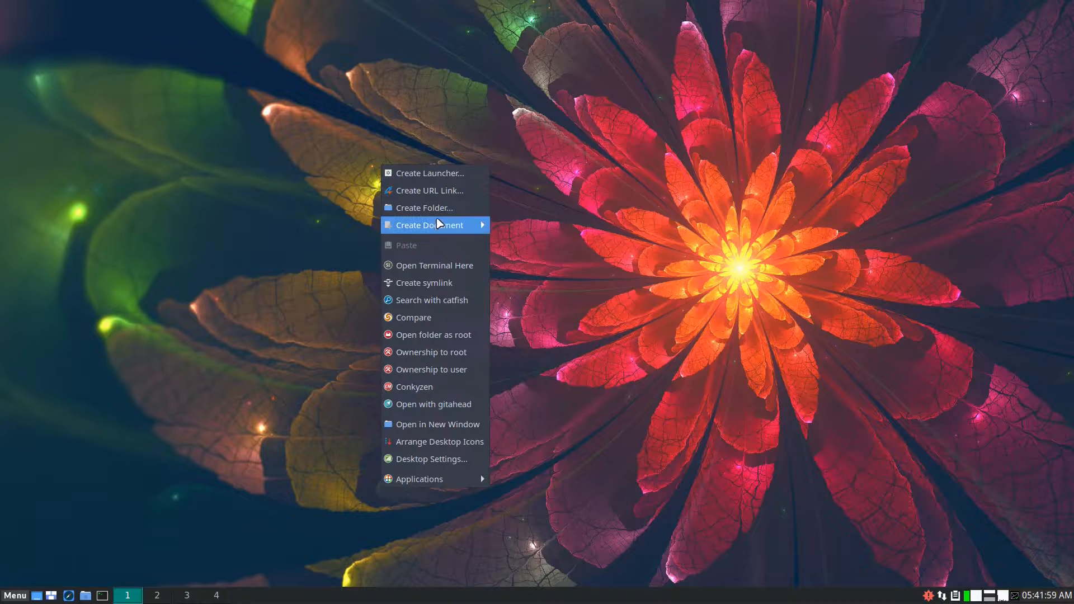
{"action": "mouse_move", "coordinate": [439, 221]}
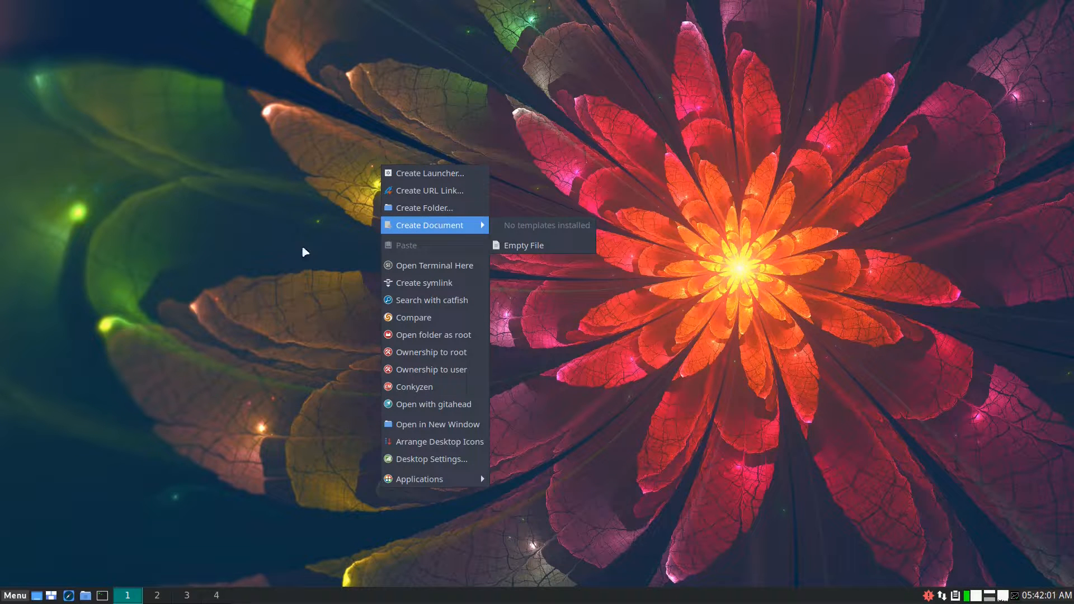
{"action": "left_click", "coordinate": [99, 430]}
{"action": "left_click", "coordinate": [13, 597]}
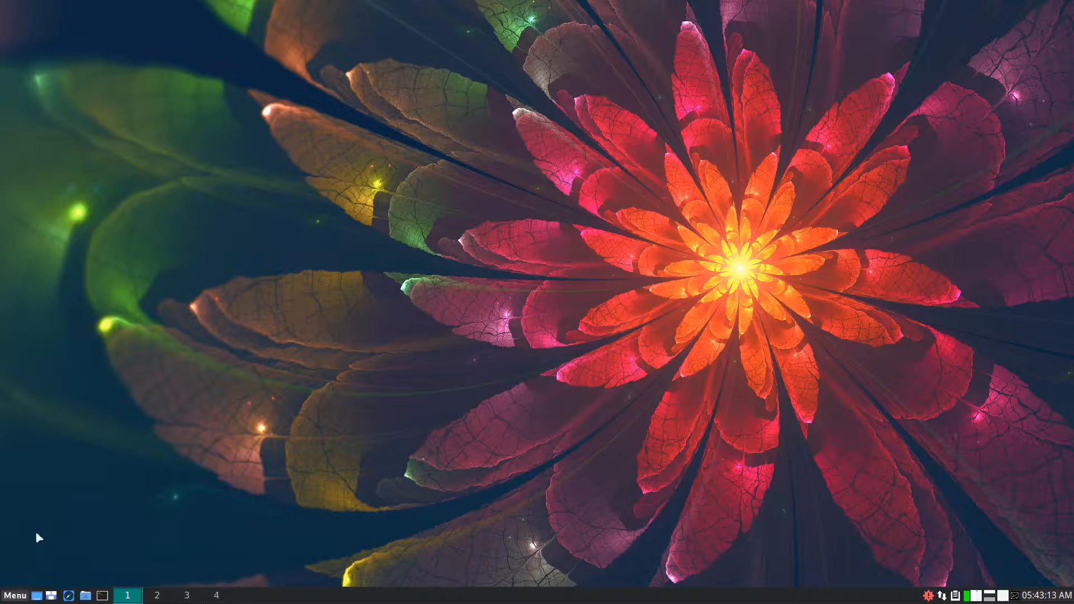
{"action": "left_click", "coordinate": [15, 596]}
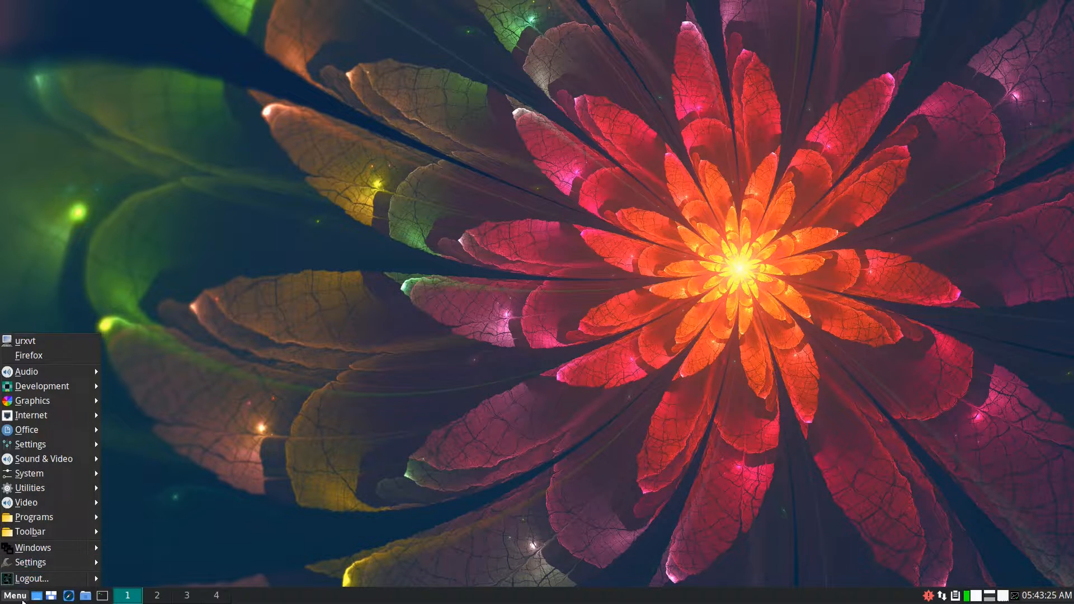
{"action": "left_click", "coordinate": [17, 599]}
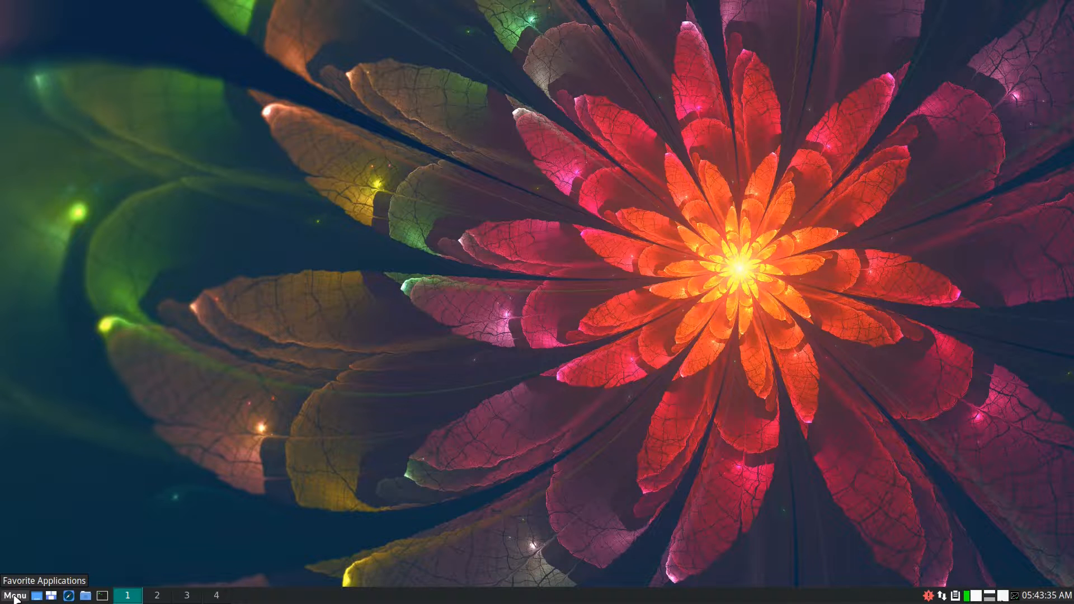
{"action": "left_click", "coordinate": [14, 597]}
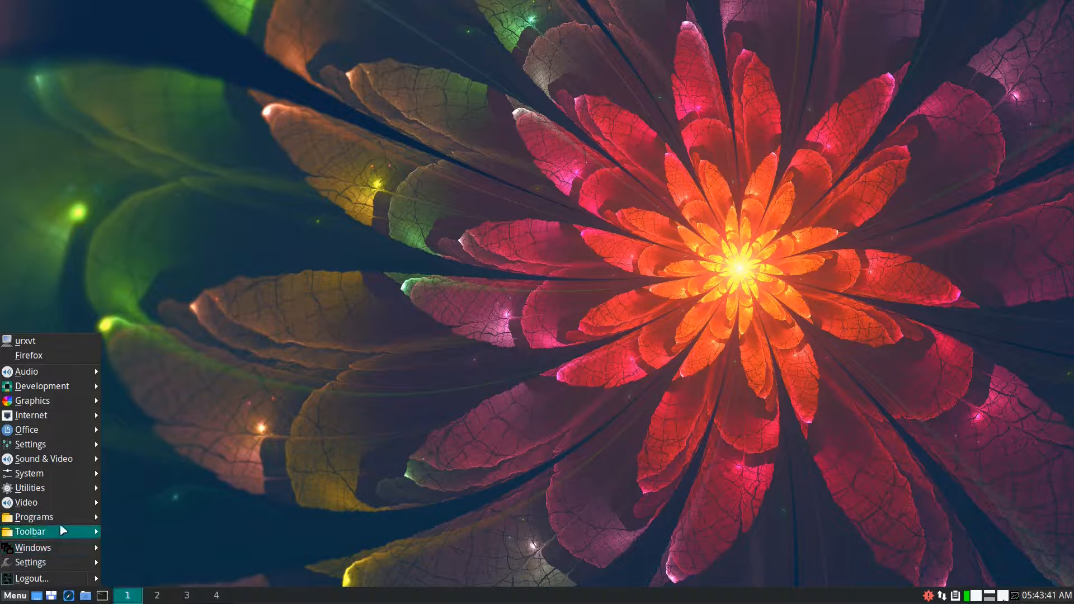
{"action": "mouse_move", "coordinate": [69, 474]}
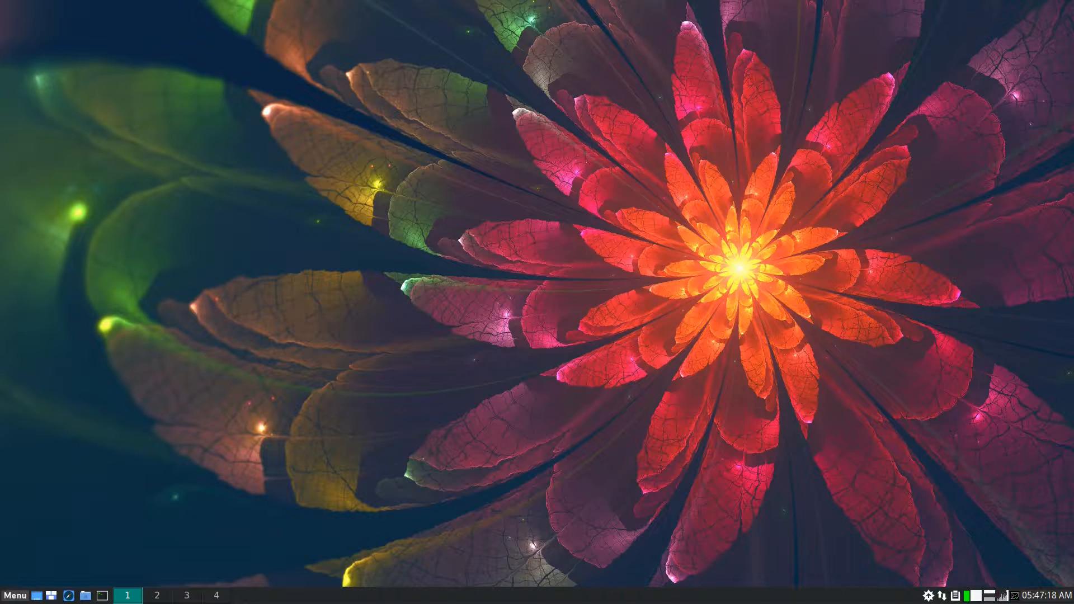
Open Session and Startup from the desktop settings, move its window toward the middle of the screen, and show the application autostart list
{"action": "left_click", "coordinate": [17, 598]}
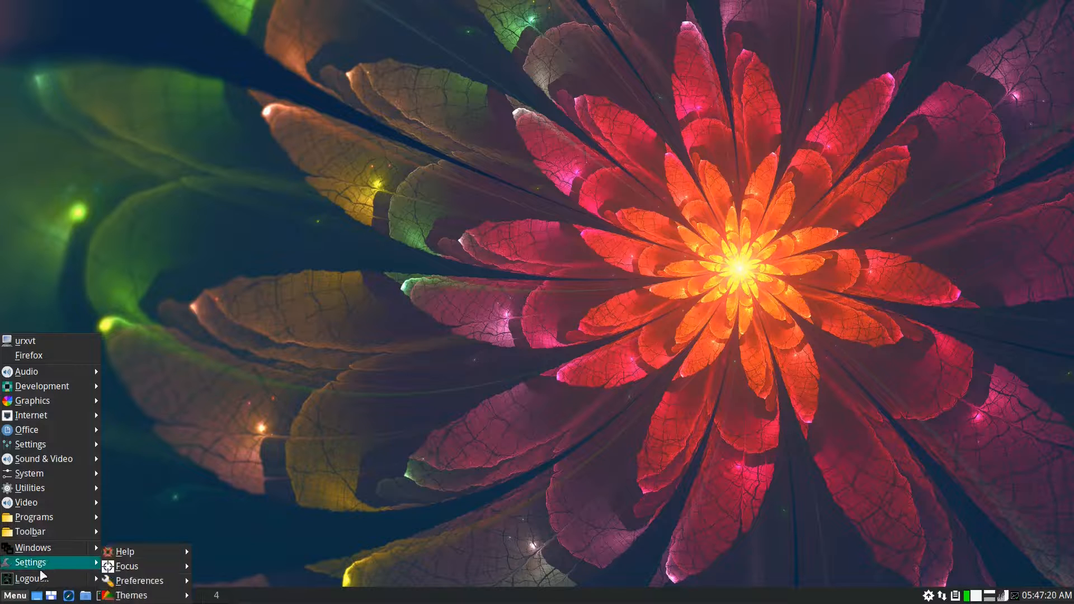
{"action": "mouse_move", "coordinate": [73, 459]}
{"action": "mouse_move", "coordinate": [45, 444]}
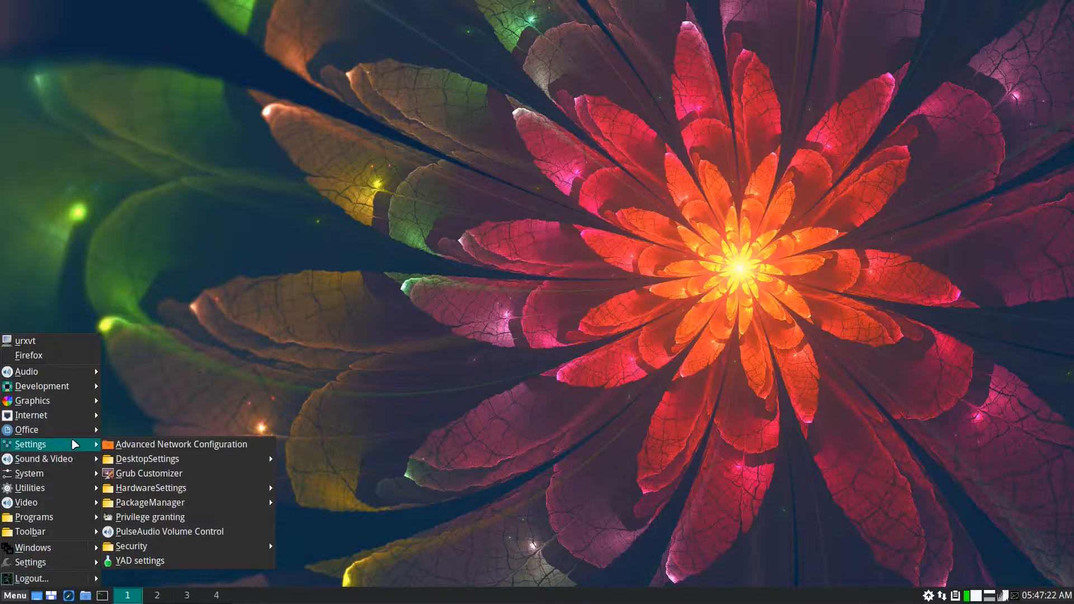
{"action": "mouse_move", "coordinate": [193, 464]}
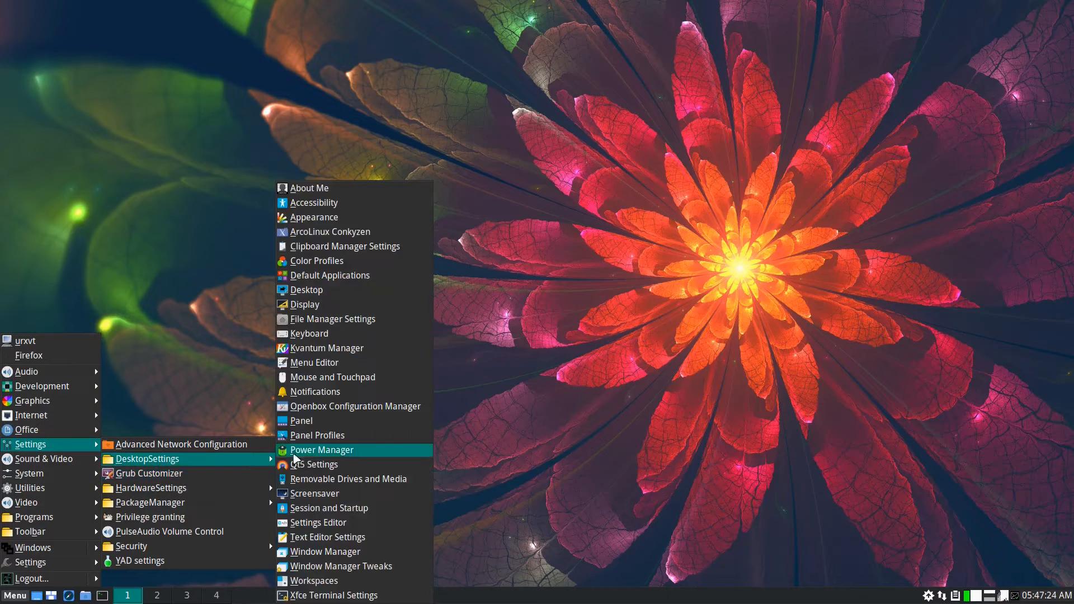
{"action": "left_click", "coordinate": [329, 508]}
{"action": "left_click_drag", "start_coordinate": [212, 17], "coordinate": [582, 128]}
{"action": "left_click", "coordinate": [475, 158]}
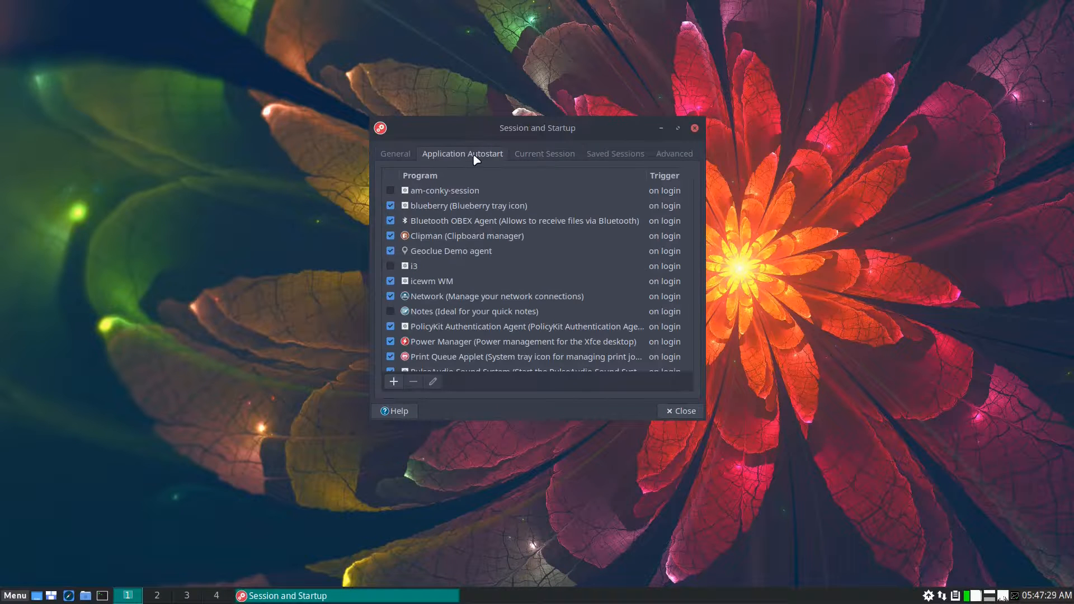
Disable Geoclue Demo agent and icewm WM and enable i3 in the application autostart list
{"action": "left_click", "coordinate": [390, 257]}
{"action": "left_click", "coordinate": [391, 266]}
{"action": "left_click", "coordinate": [390, 258]}
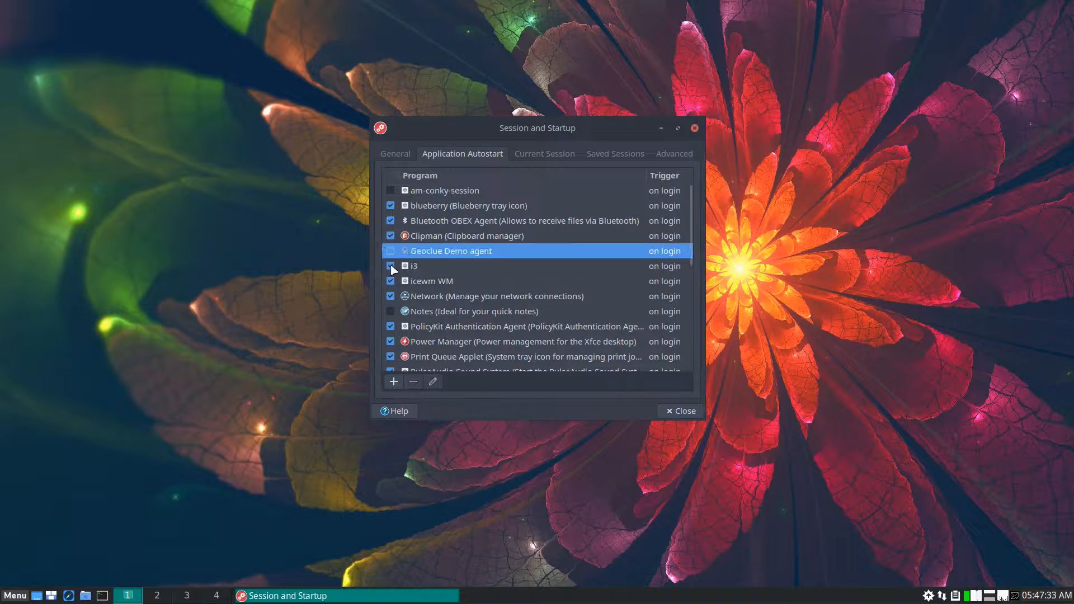
{"action": "left_click", "coordinate": [391, 281]}
Replace the existing i3 autostart entry with a new one named i3 that runs the command i3 on login
{"action": "left_click", "coordinate": [416, 268]}
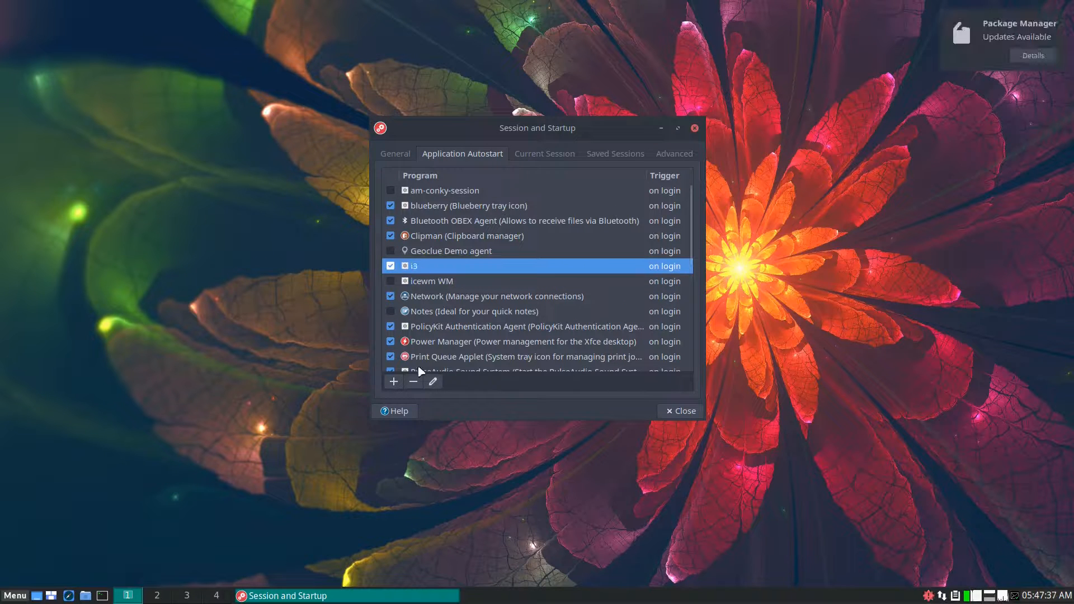
{"action": "left_click", "coordinate": [414, 382]}
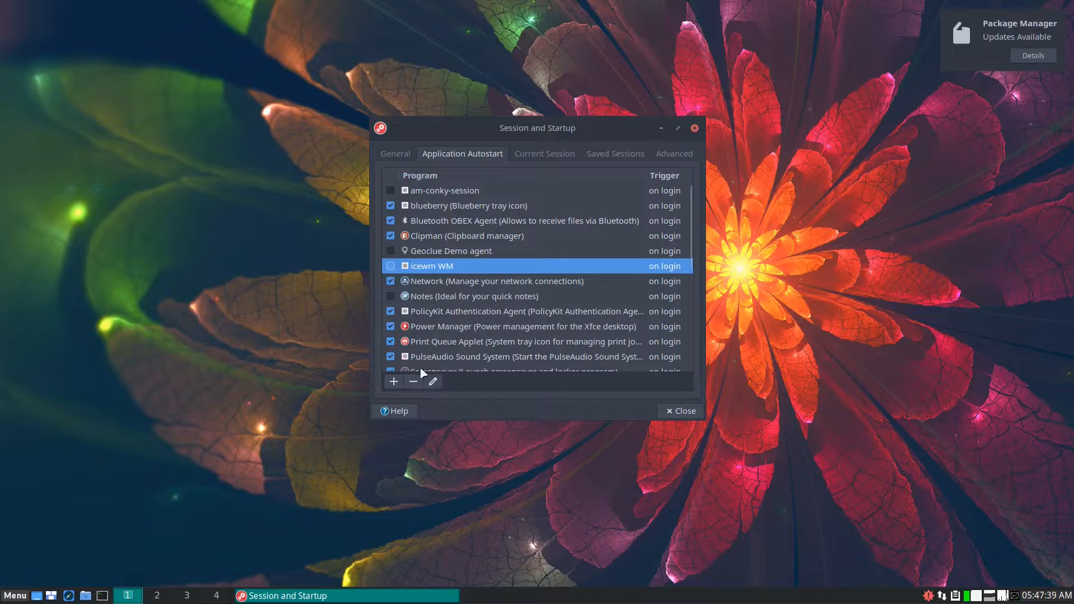
{"action": "left_click", "coordinate": [394, 382]}
{"action": "type", "text": "i3"}
{"action": "key", "text": "Tab"}
{"action": "key", "text": "Tab"}
{"action": "type", "text": "i3"}
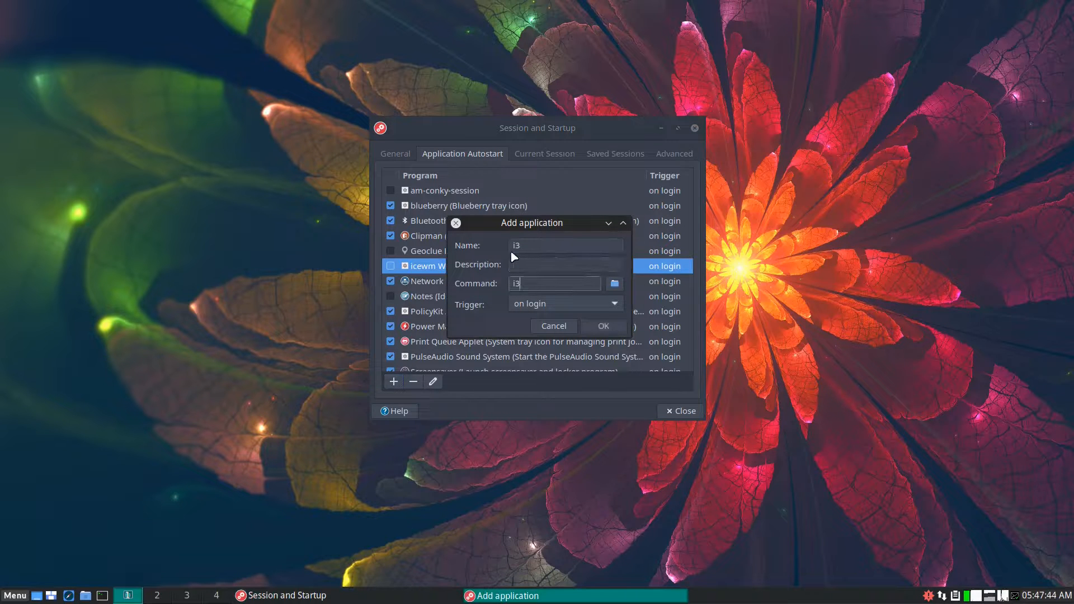
{"action": "left_click", "coordinate": [602, 329]}
Terminate xfdesktop in the current session's program list and save the session
{"action": "left_click", "coordinate": [555, 156]}
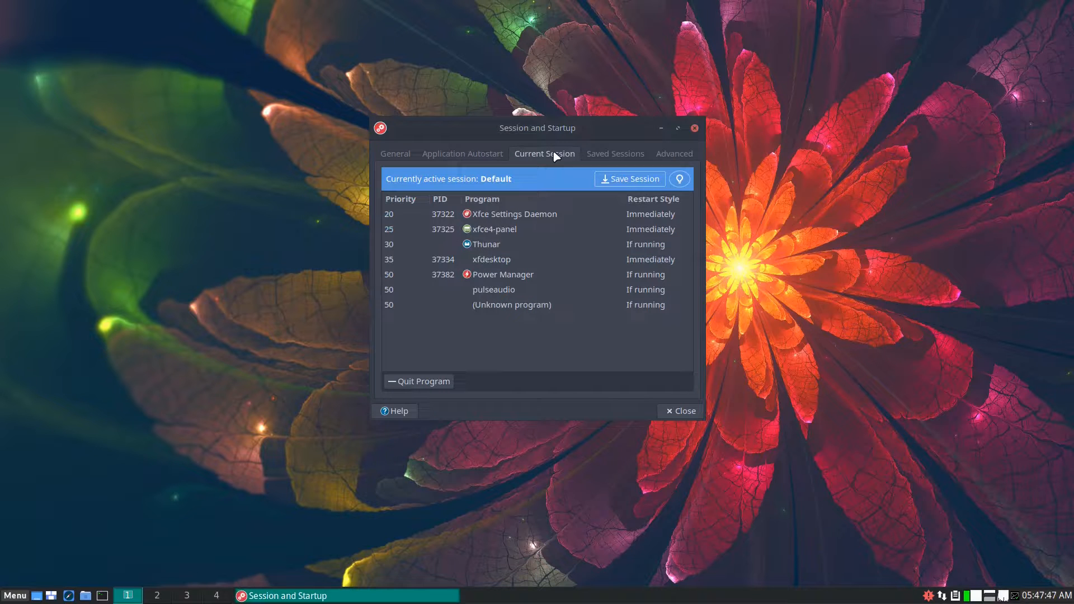
{"action": "left_click", "coordinate": [485, 261]}
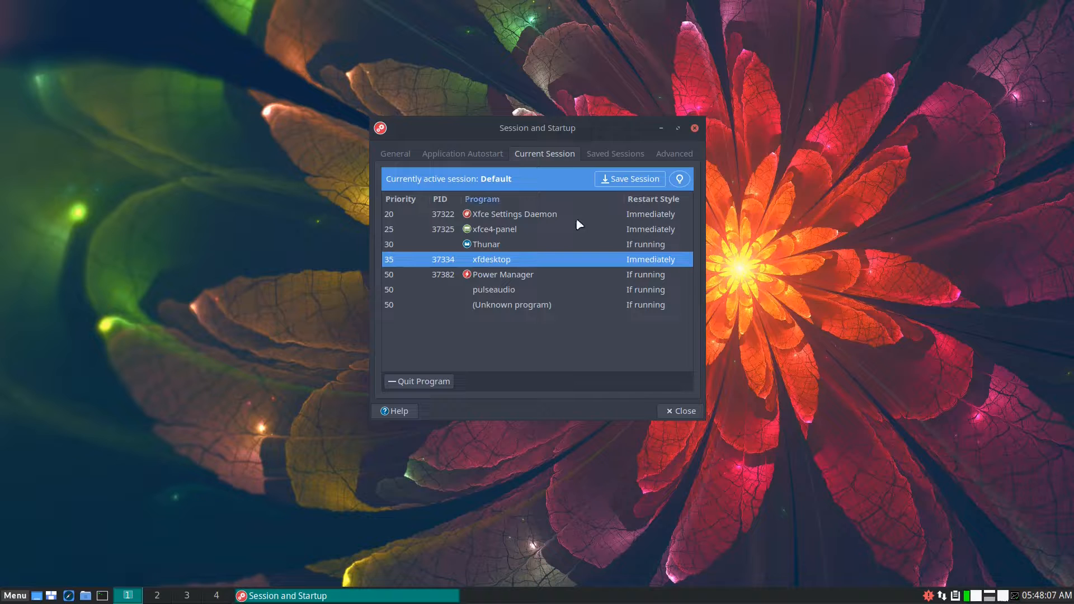
{"action": "left_click", "coordinate": [423, 382]}
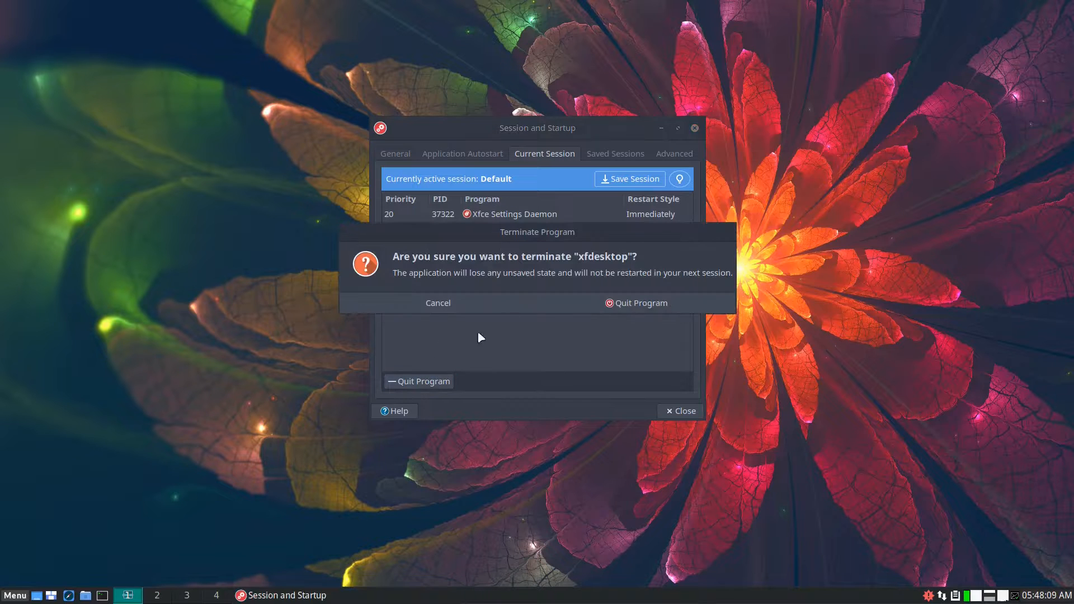
{"action": "left_click", "coordinate": [615, 306]}
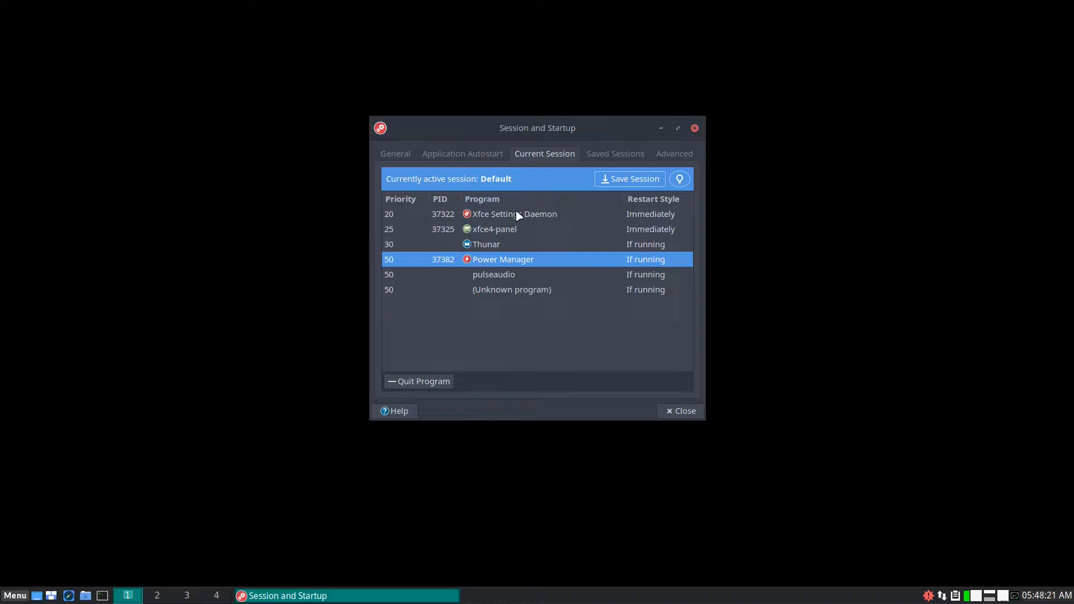
{"action": "left_click", "coordinate": [620, 180]}
Move the Session and Startup window aside and log out of the desktop session without saving it for future logins
{"action": "left_click_drag", "start_coordinate": [593, 129], "coordinate": [396, 155]}
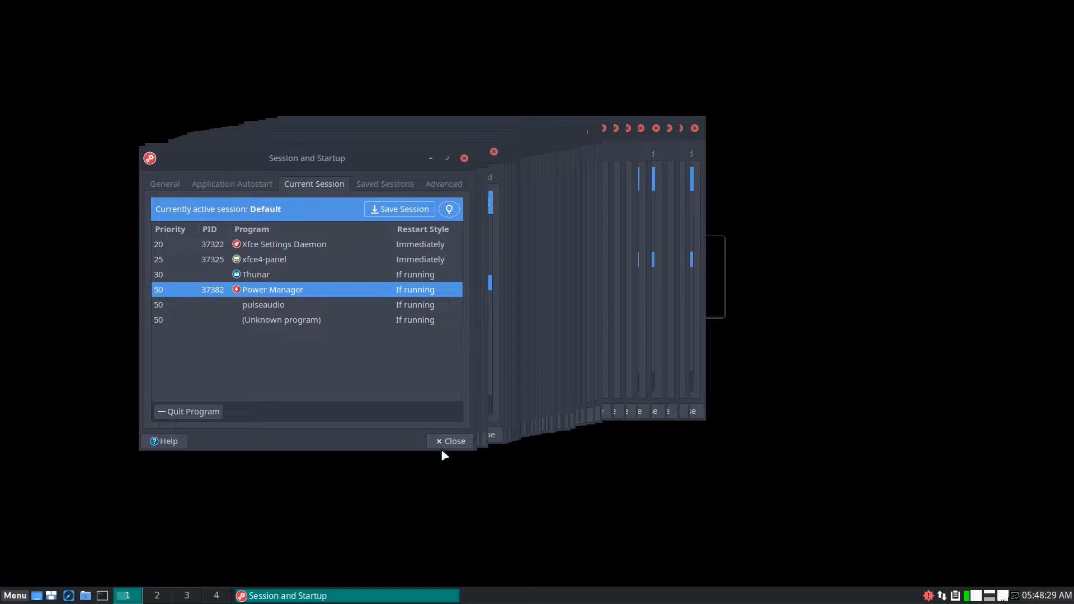
{"action": "left_click", "coordinate": [24, 595]}
{"action": "left_click", "coordinate": [34, 579]}
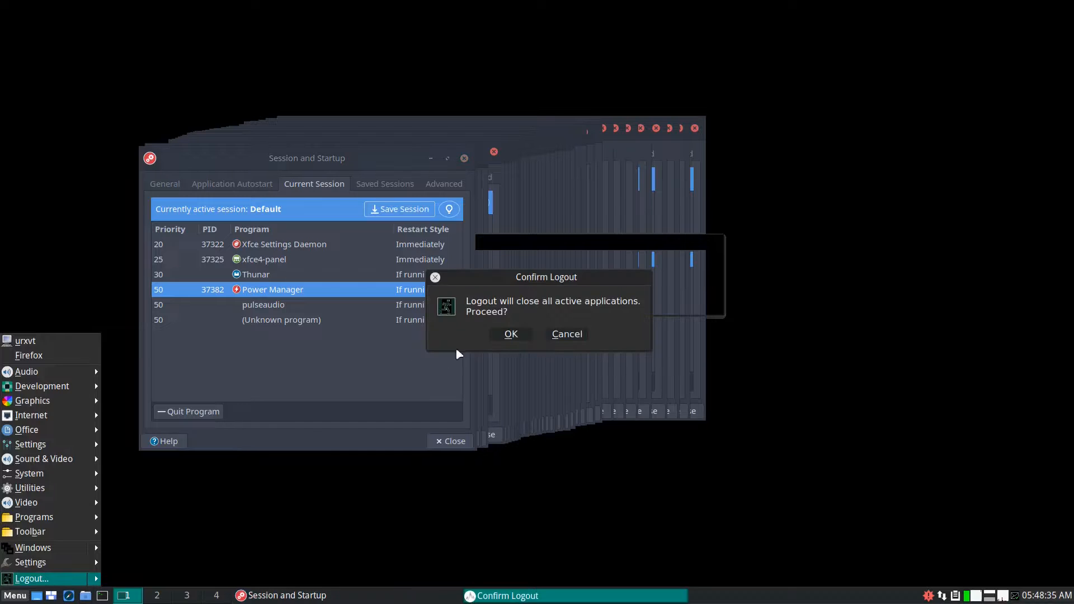
{"action": "left_click", "coordinate": [511, 334]}
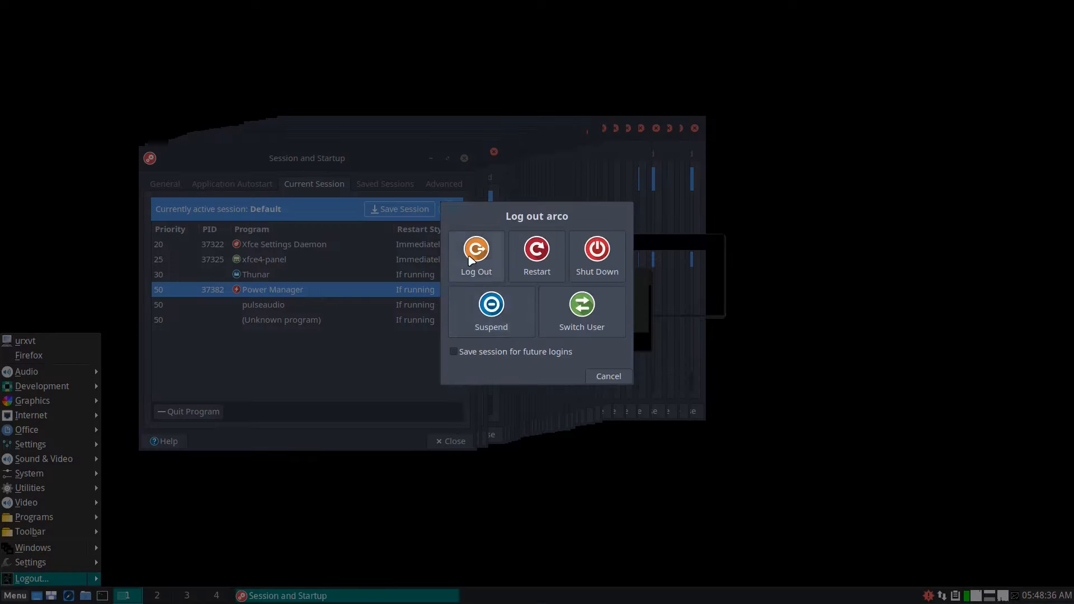
{"action": "left_click", "coordinate": [473, 258]}
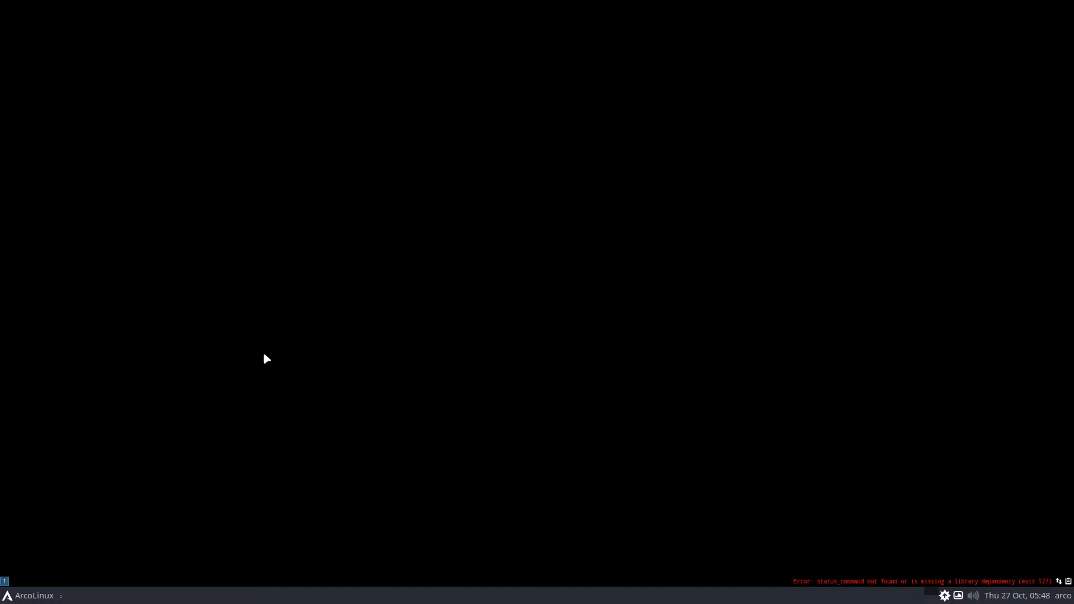
Open two terminals, check the window manager line in the first one, and open the application menu
{"action": "key", "text": "super+Return"}
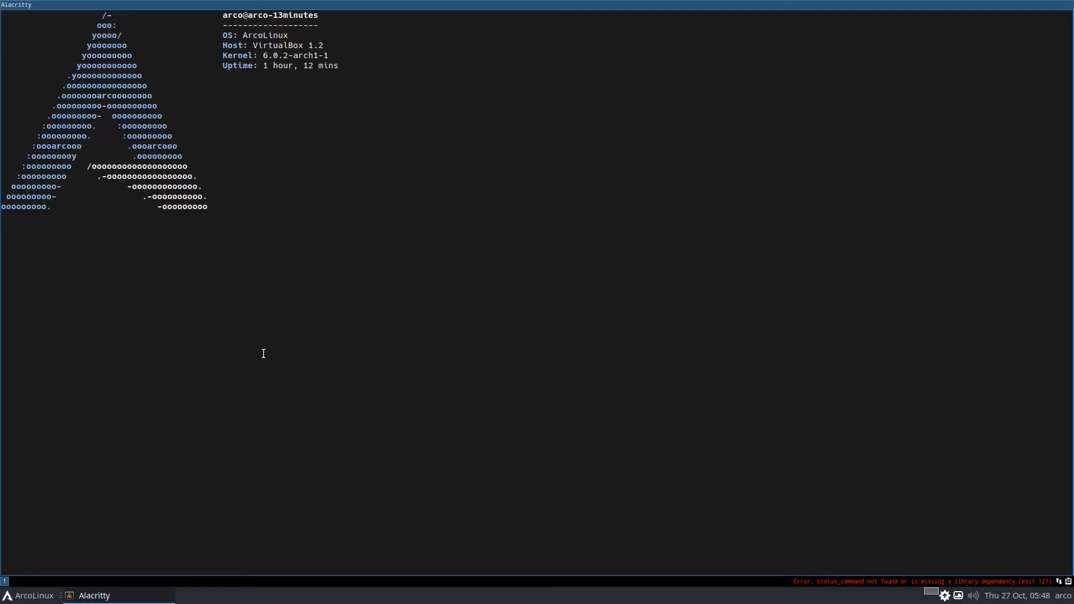
{"action": "key", "text": "super+Return"}
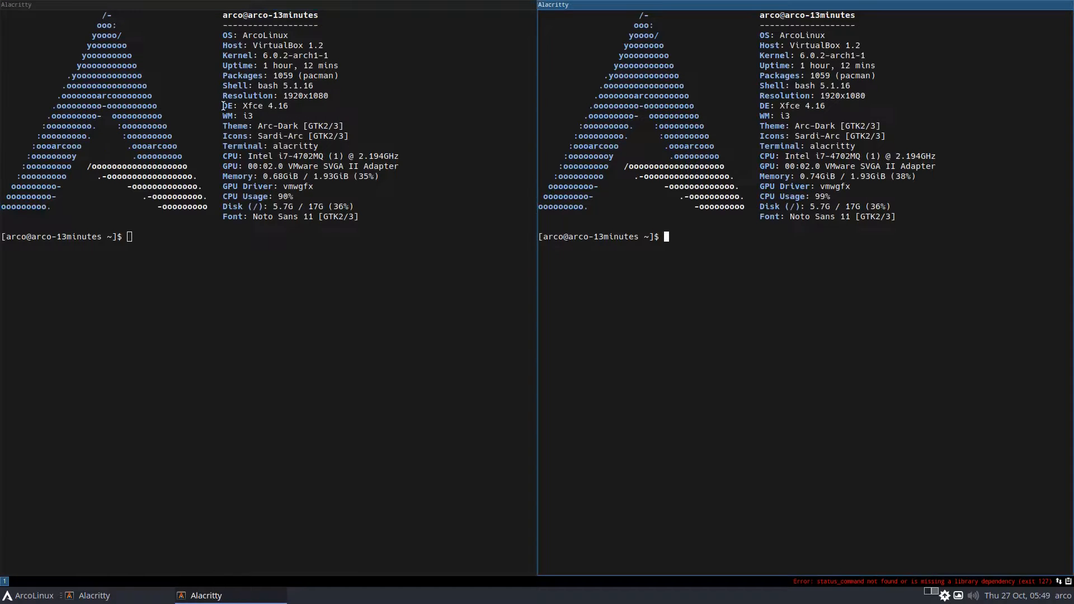
{"action": "left_click_drag", "start_coordinate": [224, 116], "coordinate": [253, 116]}
{"action": "left_click", "coordinate": [252, 115]}
{"action": "left_click", "coordinate": [35, 596]}
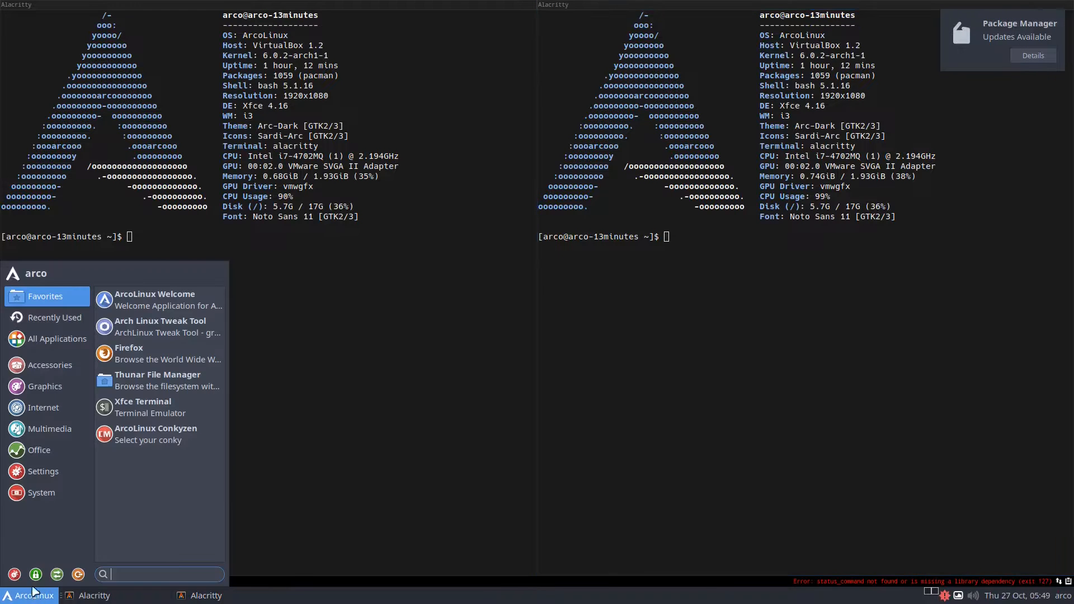
{"action": "left_click", "coordinate": [81, 344]}
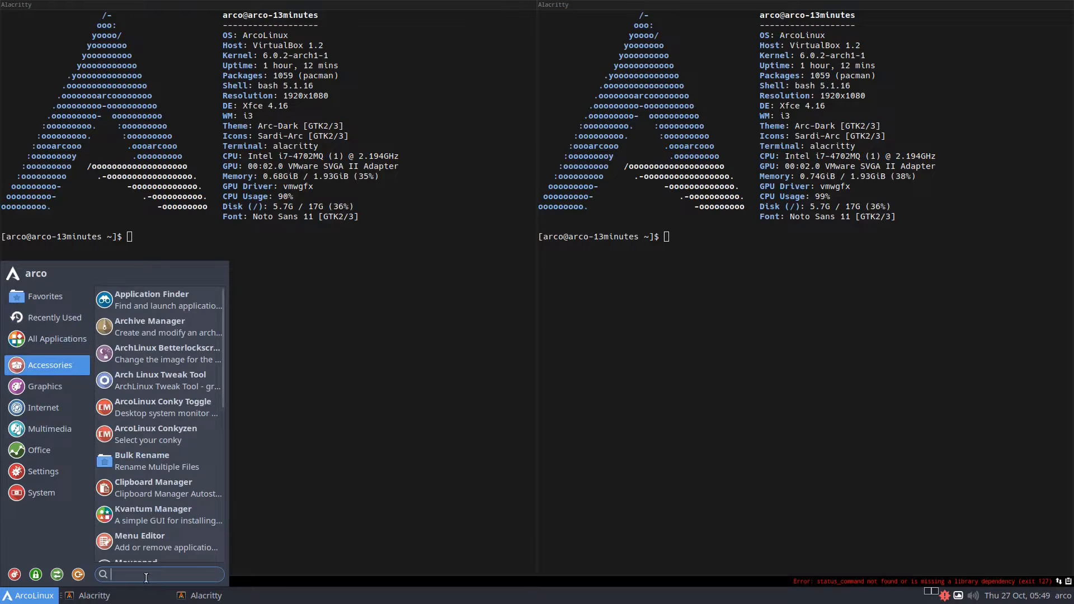
{"action": "type", "text": "pc"}
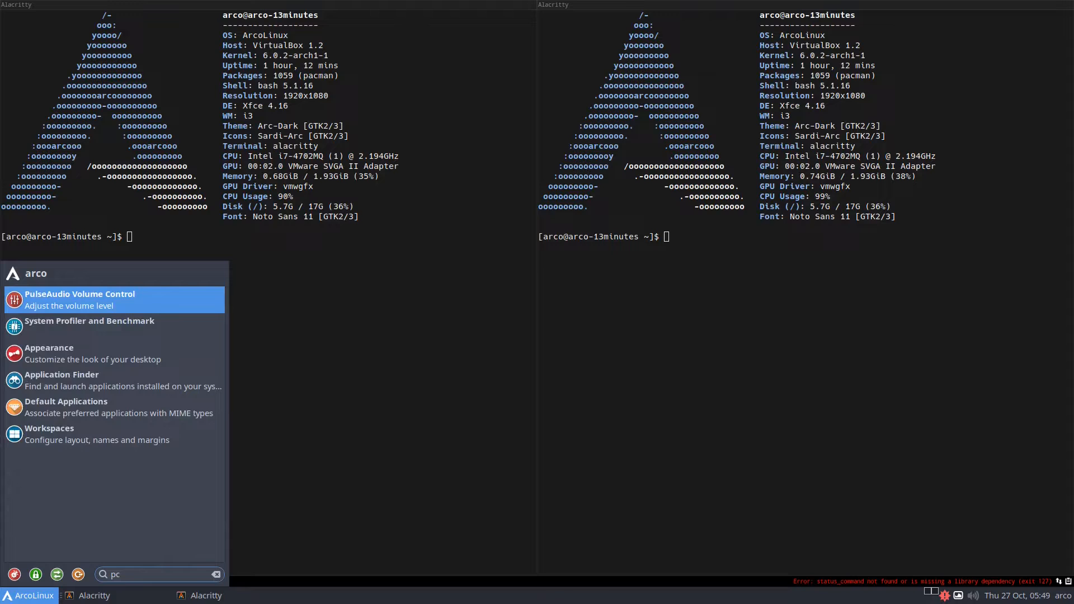
{"action": "type", "text": "ma"}
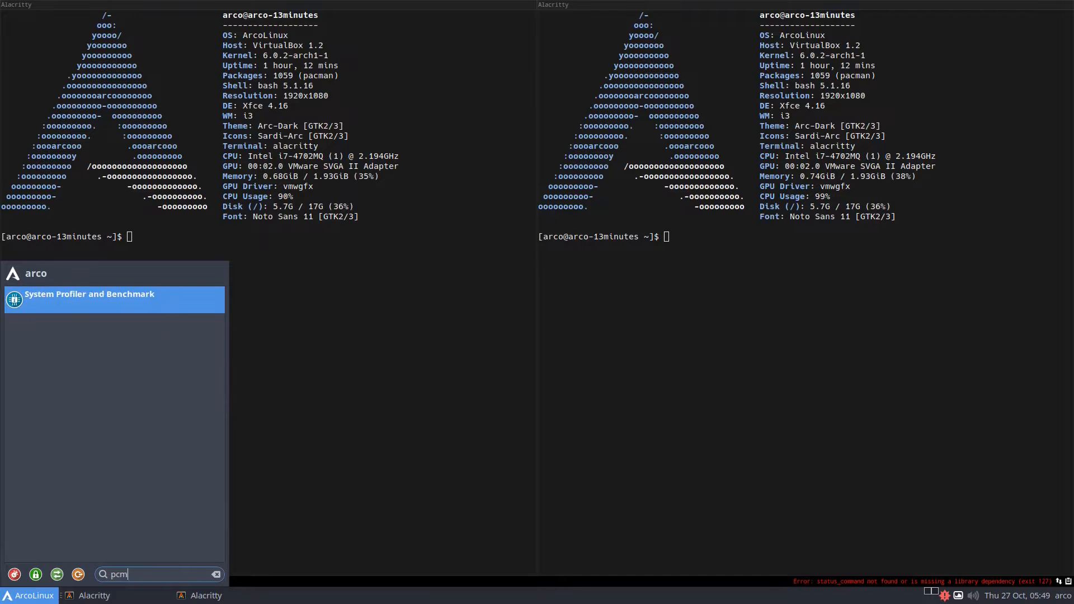
{"action": "key", "text": "BackSpace"}
{"action": "key", "text": "BackSpace"}
{"action": "key", "text": "BackSpace"}
Search the applications for thuna, open Thunar File Manager, and tile its window beneath the first terminal
{"action": "type", "text": "thuna"}
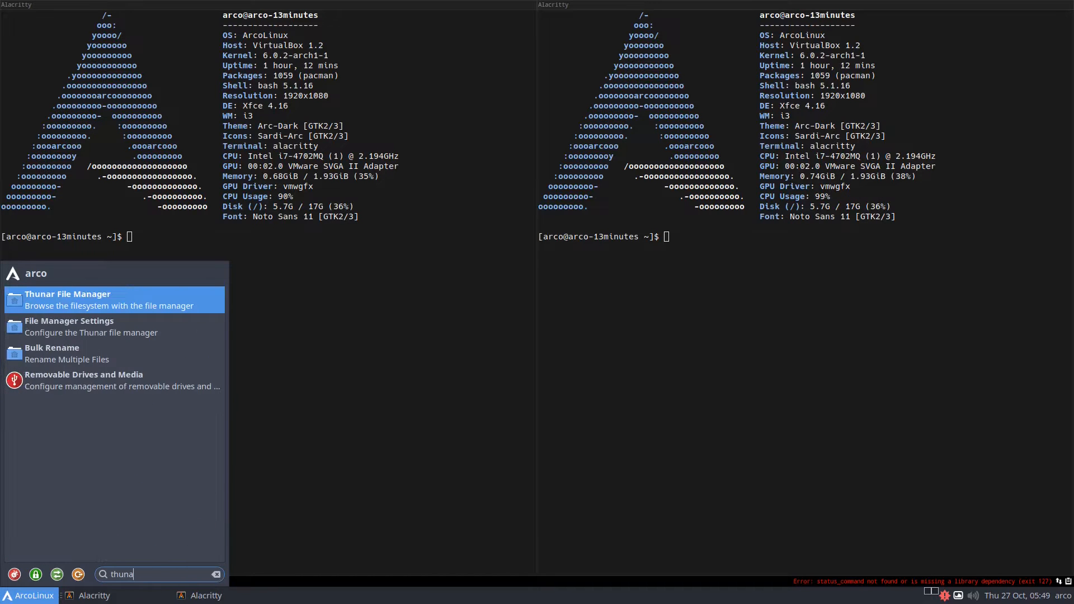
{"action": "left_click", "coordinate": [130, 300]}
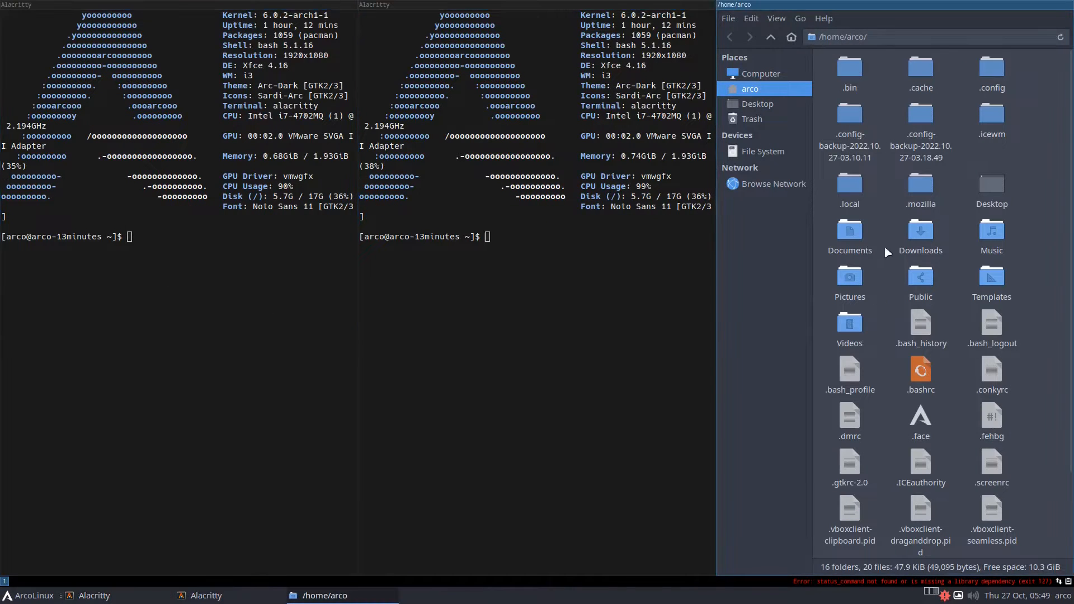
{"action": "left_click_drag", "start_coordinate": [770, 101], "coordinate": [289, 488]}
{"action": "left_click_drag", "start_coordinate": [531, 5], "coordinate": [118, 499]}
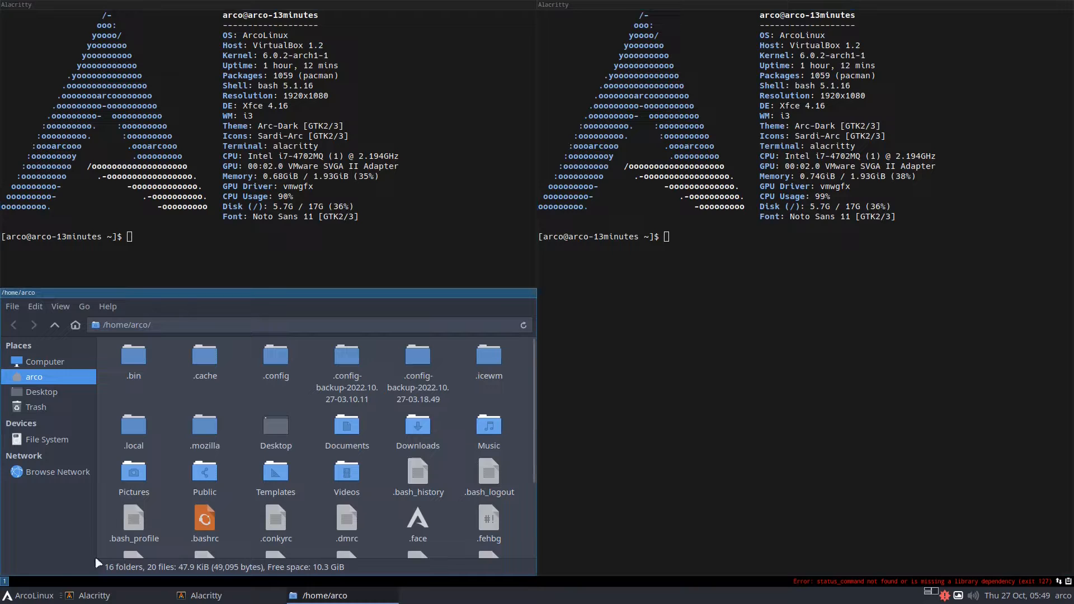
{"action": "left_click", "coordinate": [35, 597]}
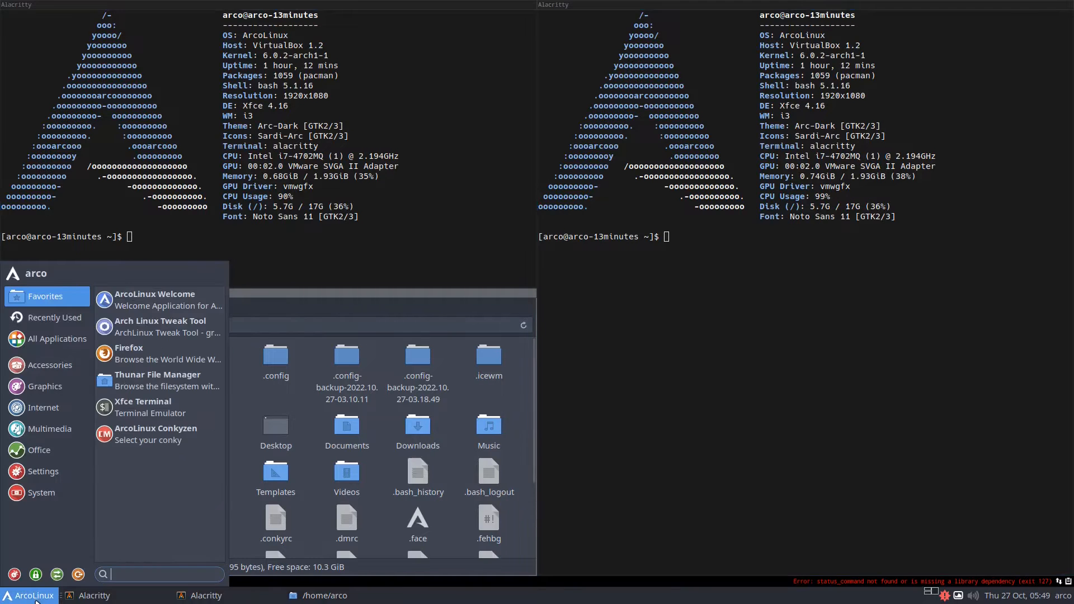
{"action": "left_click", "coordinate": [45, 494]}
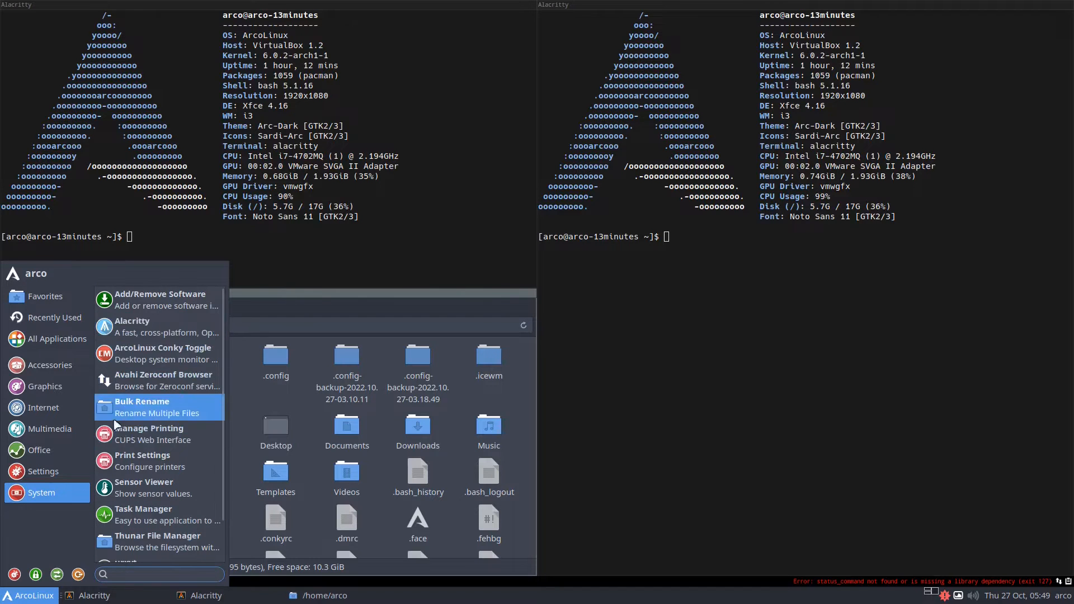
{"action": "left_click", "coordinate": [307, 379]}
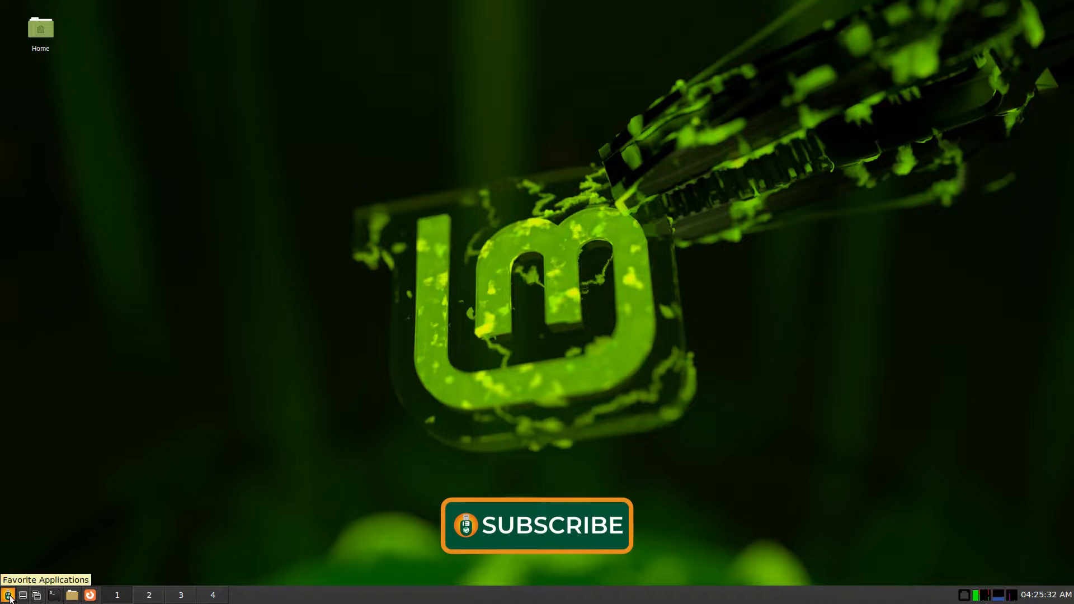
On the Linux Mint desktop, run neofetch in a terminal, check the DE and WM lines, and close the terminal
{"action": "left_click", "coordinate": [53, 595]}
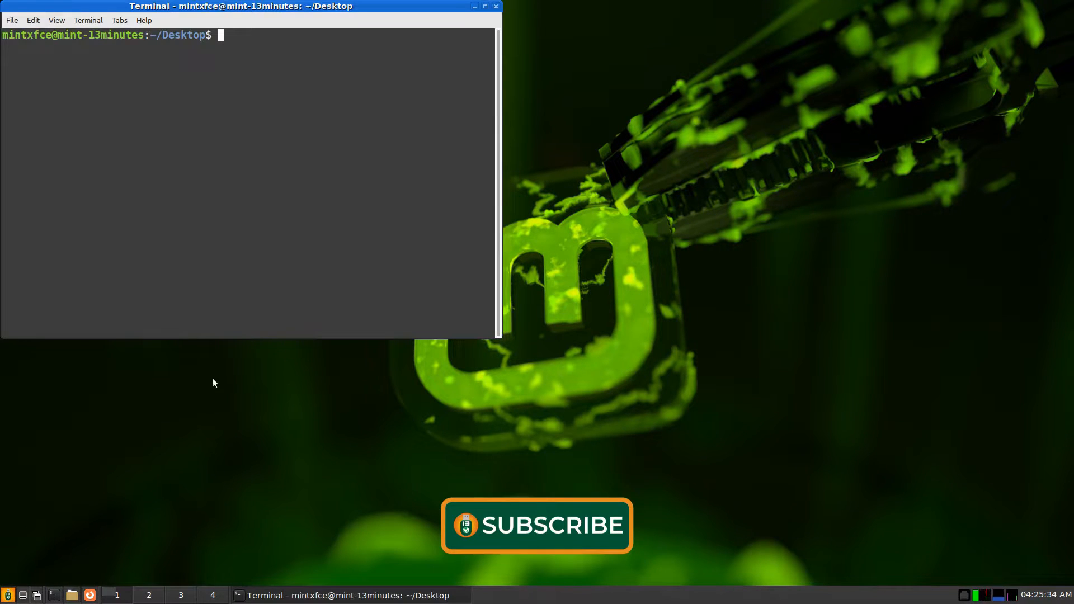
{"action": "type", "text": "neofetc"}
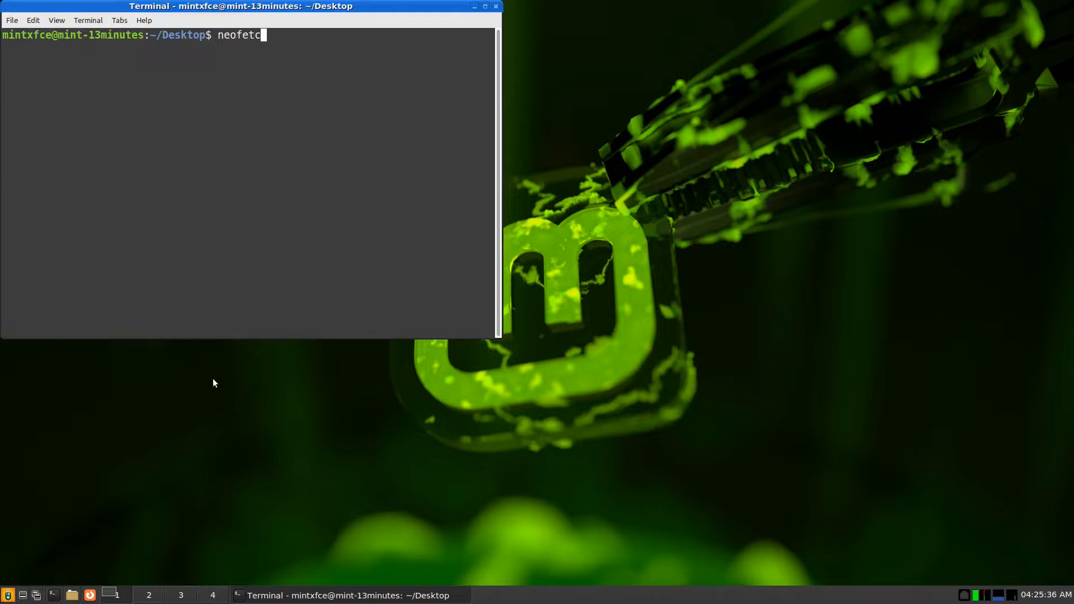
{"action": "type", "text": "h"}
{"action": "key", "text": "Return"}
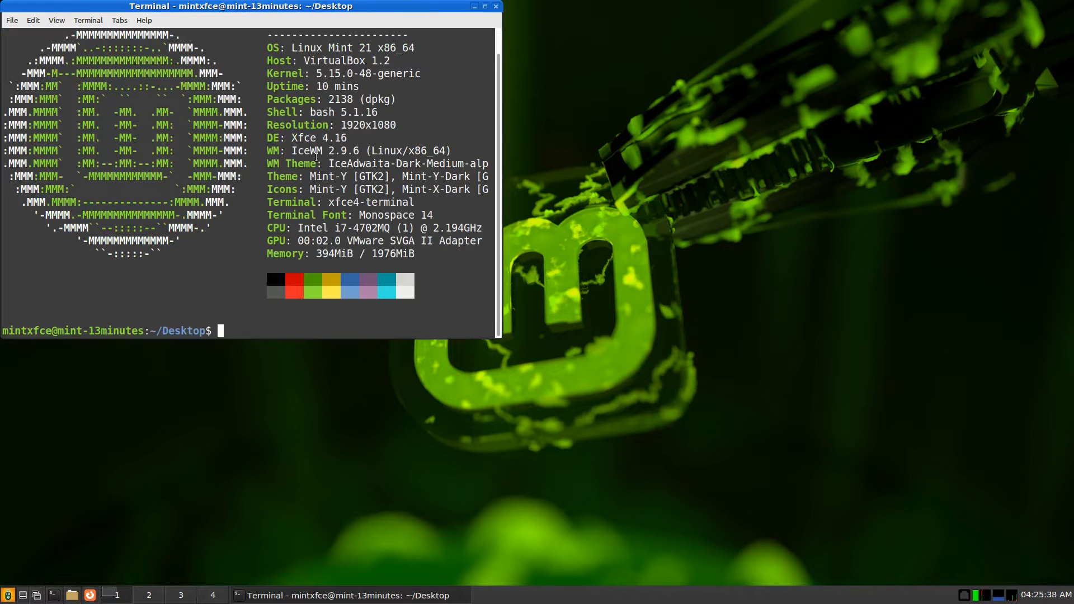
{"action": "left_click_drag", "start_coordinate": [301, 138], "coordinate": [341, 137]}
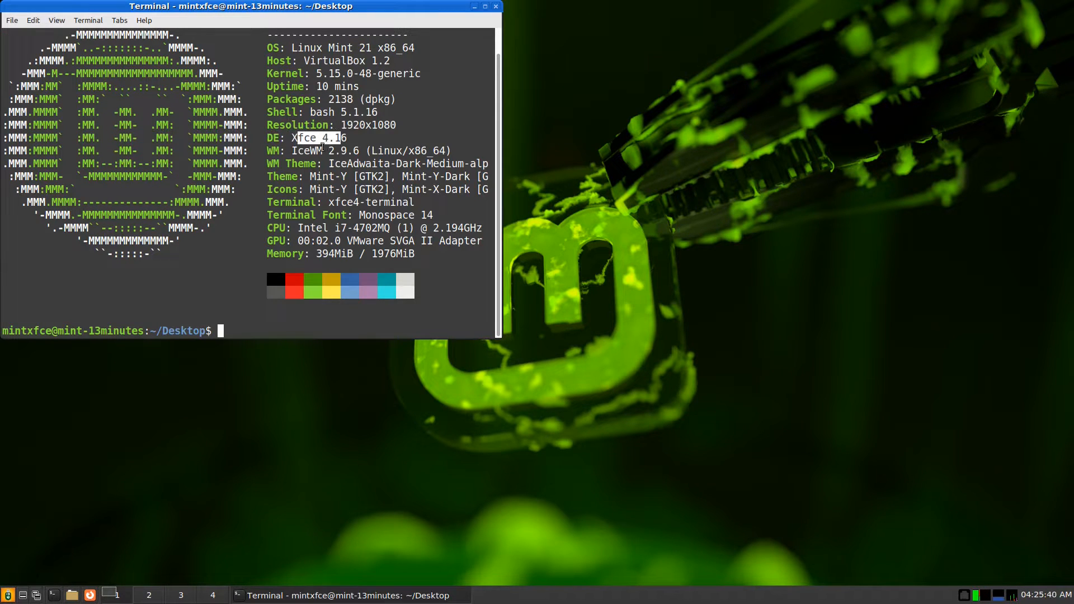
{"action": "left_click", "coordinate": [289, 147]}
{"action": "left_click_drag", "start_coordinate": [344, 148], "coordinate": [364, 150]}
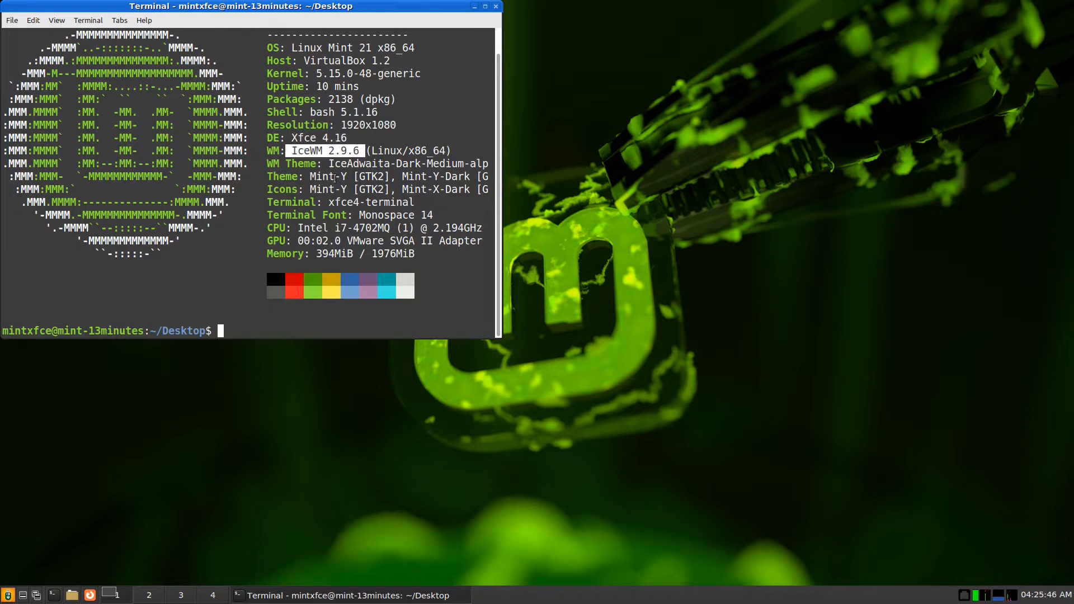
{"action": "left_click", "coordinate": [498, 7]}
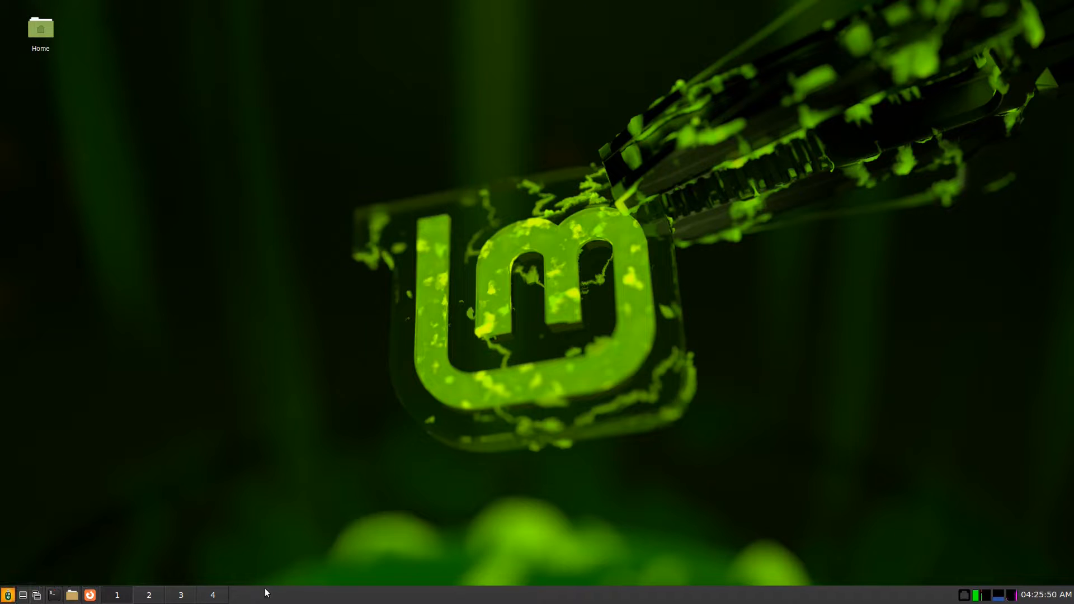
Examine the IceWM themes whose names start with I, leaving the current theme selected
{"action": "left_click", "coordinate": [9, 595]}
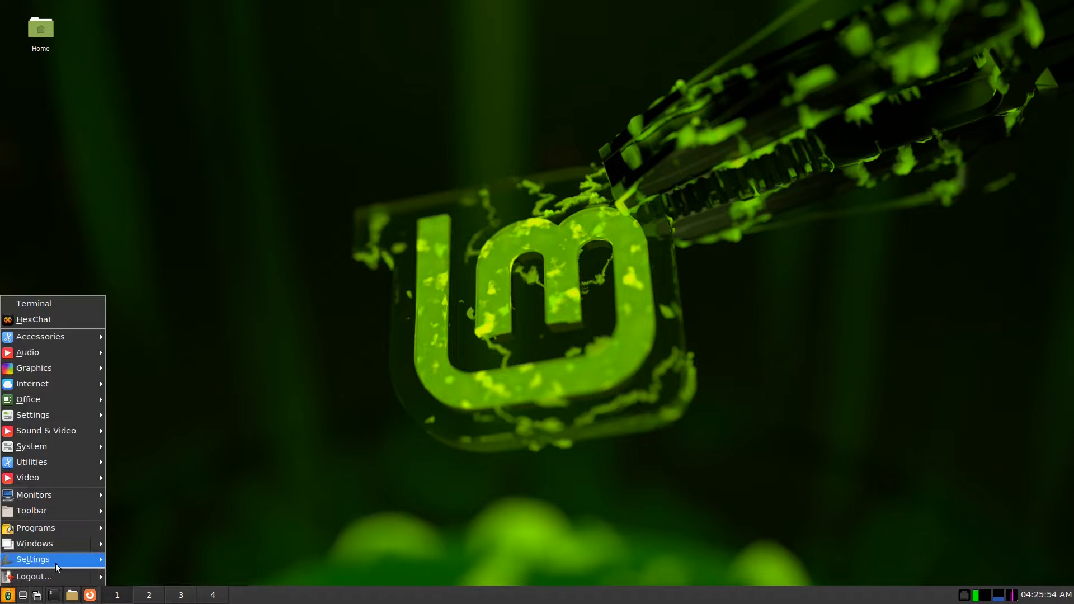
{"action": "mouse_move", "coordinate": [55, 561]}
{"action": "mouse_move", "coordinate": [148, 596]}
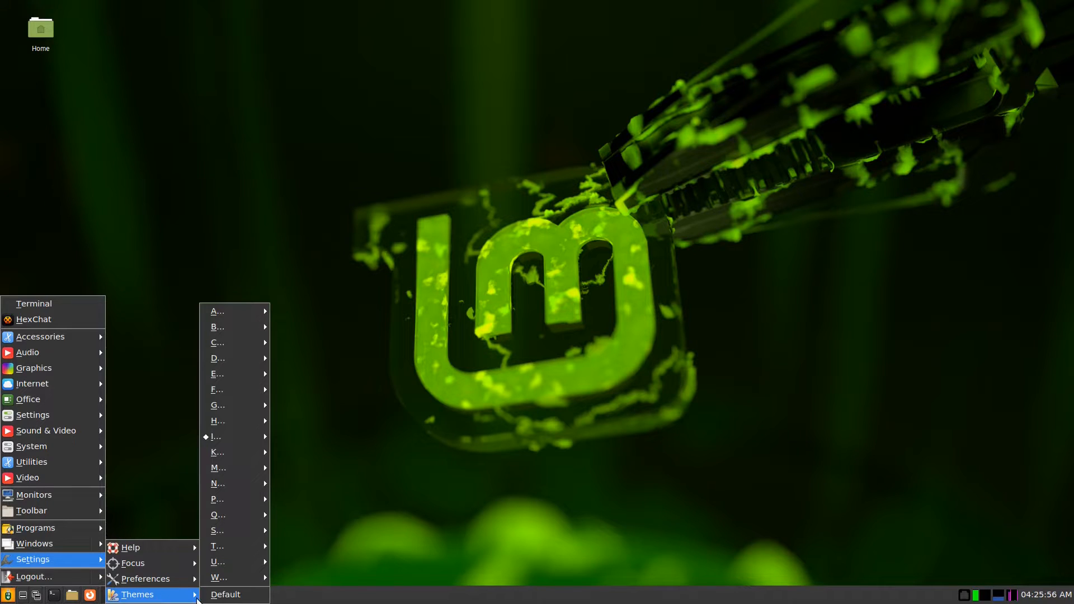
{"action": "mouse_move", "coordinate": [265, 441]}
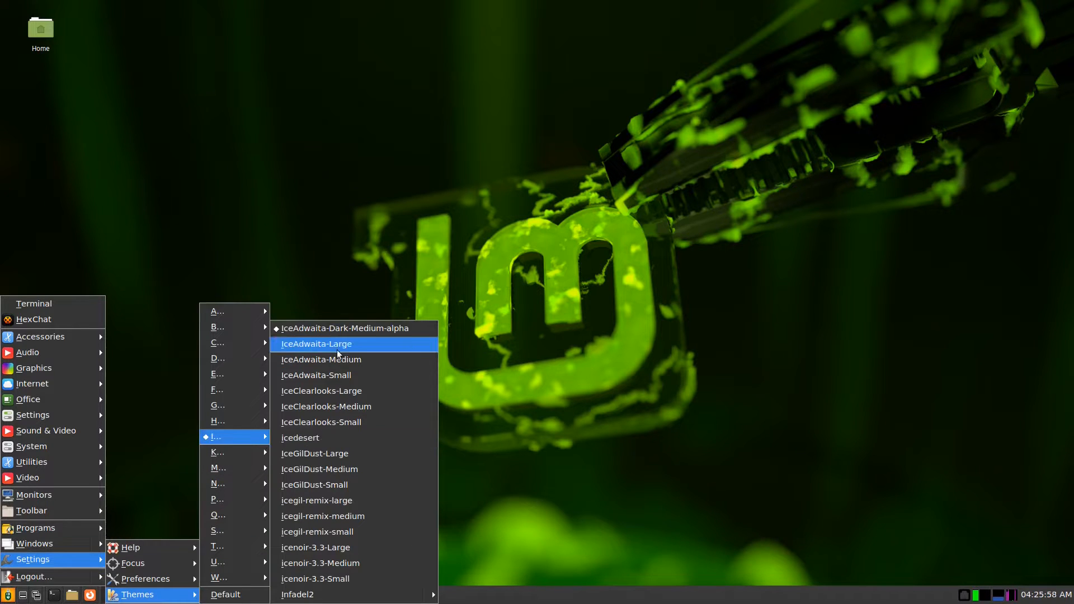
{"action": "left_click", "coordinate": [390, 211]}
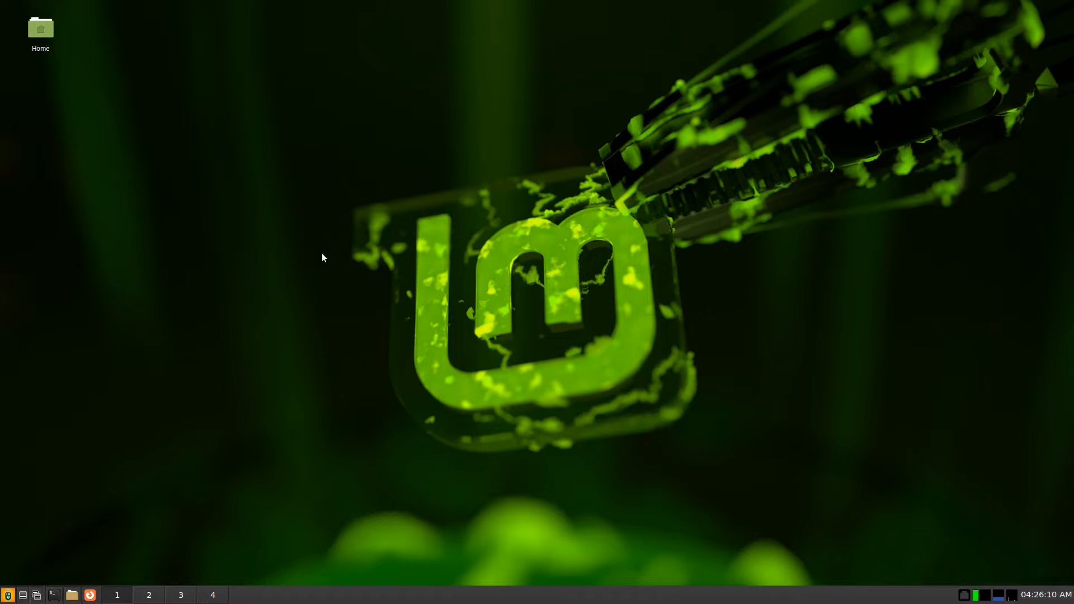
Open Session and Startup from the desktop settings and move its window to the middle of the screen
{"action": "left_click", "coordinate": [5, 598]}
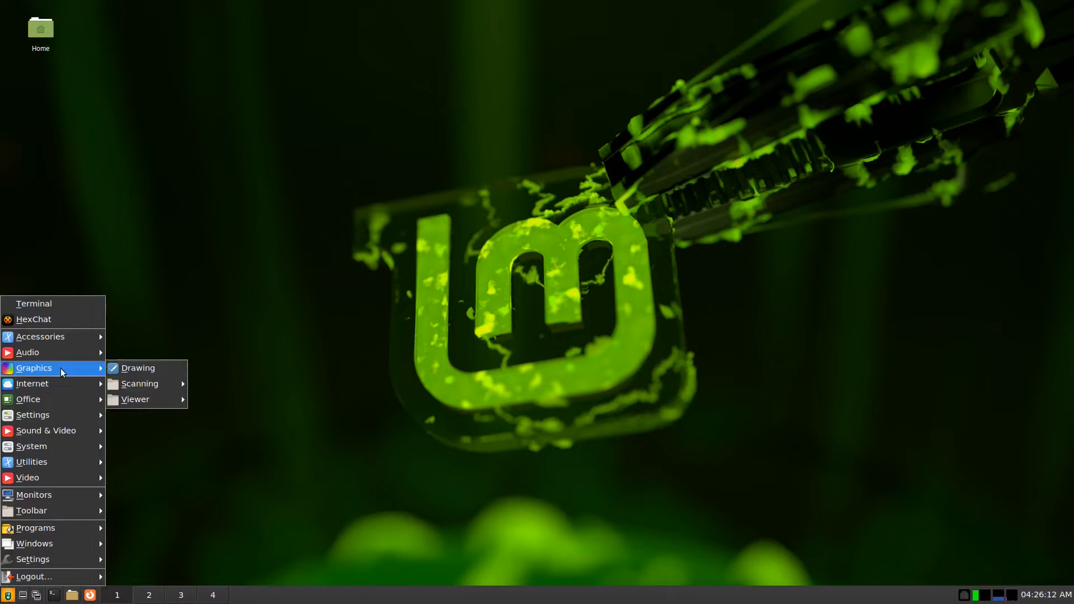
{"action": "mouse_move", "coordinate": [50, 415]}
{"action": "mouse_move", "coordinate": [168, 407]}
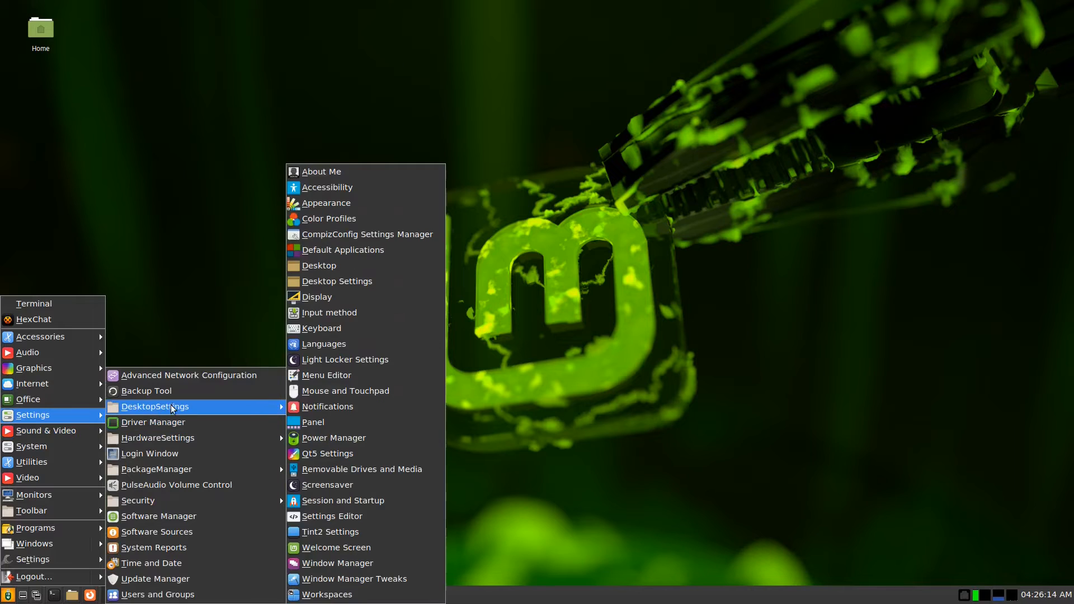
{"action": "left_click", "coordinate": [391, 500]}
{"action": "left_click_drag", "start_coordinate": [203, 12], "coordinate": [602, 175]}
Check the icewm entry in the application autostart list and show the programs of the current session
{"action": "left_click", "coordinate": [489, 201]}
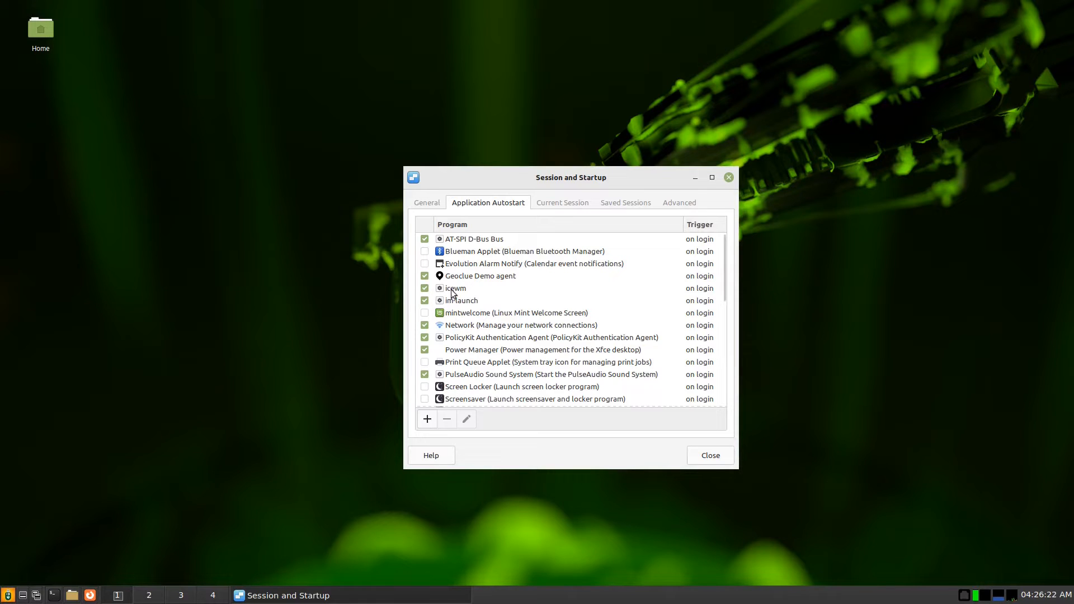
{"action": "left_click", "coordinate": [451, 288]}
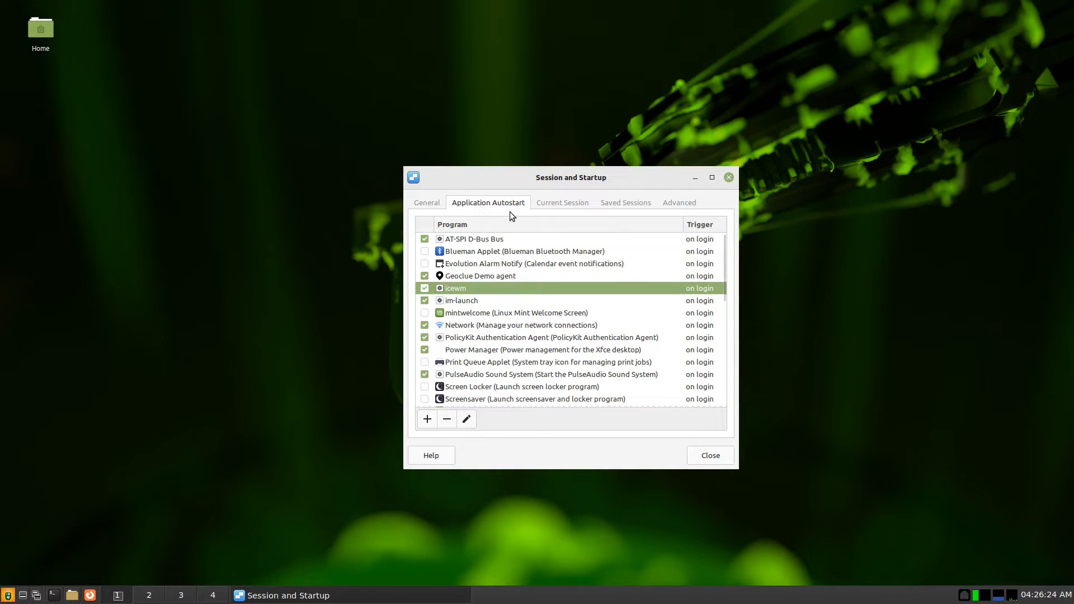
{"action": "left_click", "coordinate": [565, 198]}
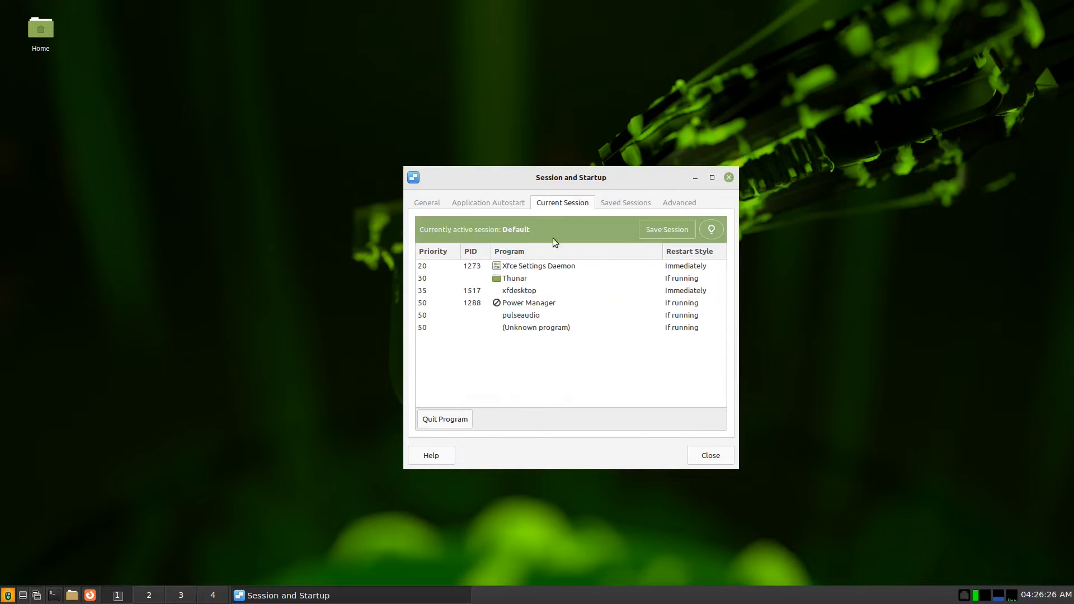
Check the xfdesktop entry in the current session and the list of saved sessions, and close Session and Startup
{"action": "left_click", "coordinate": [520, 292]}
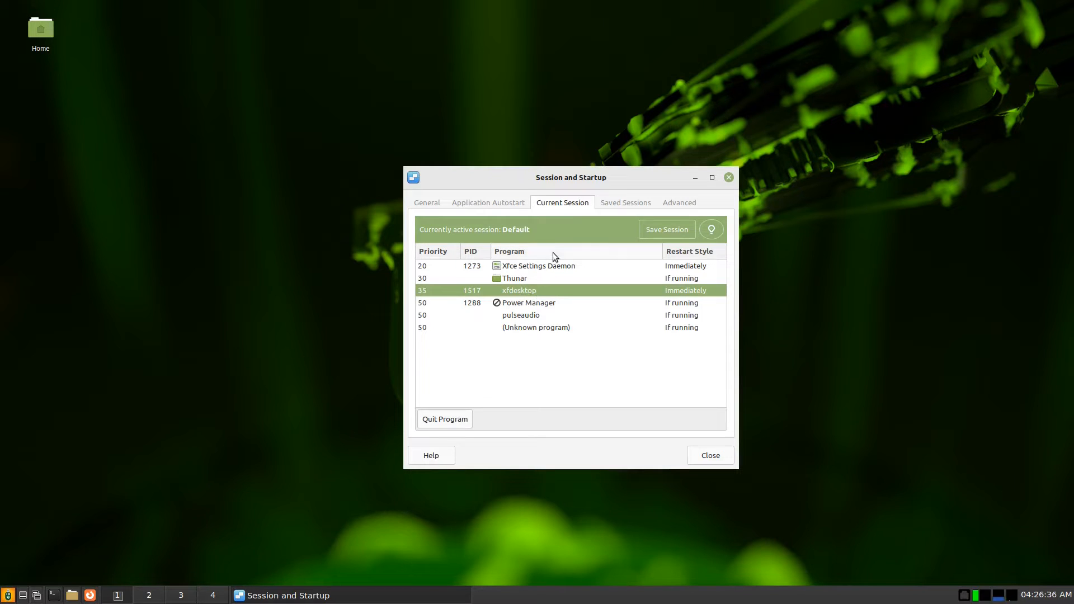
{"action": "left_click", "coordinate": [634, 205]}
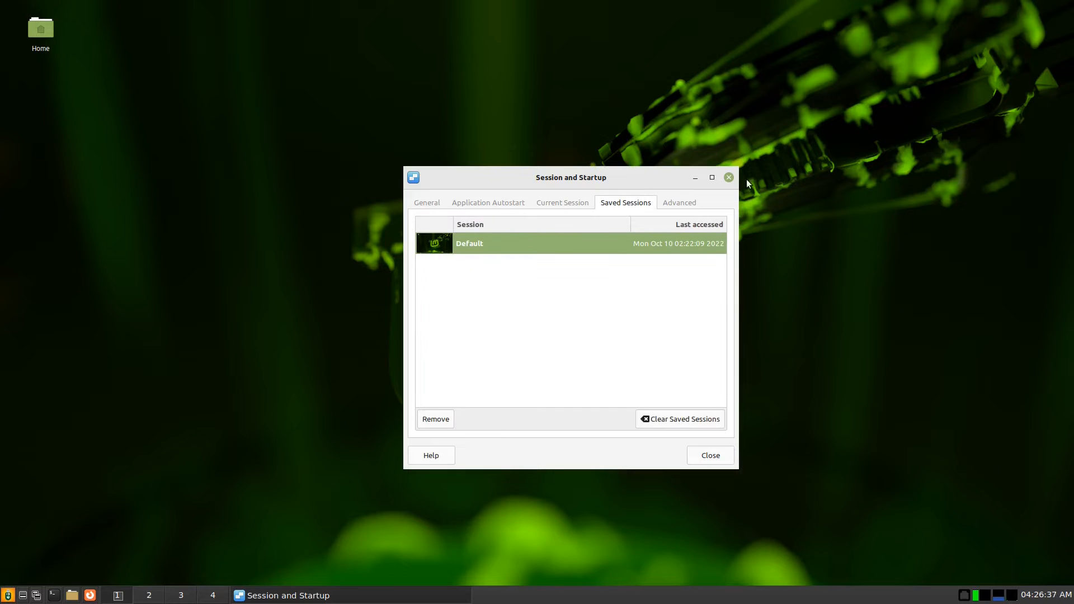
{"action": "left_click", "coordinate": [729, 178]}
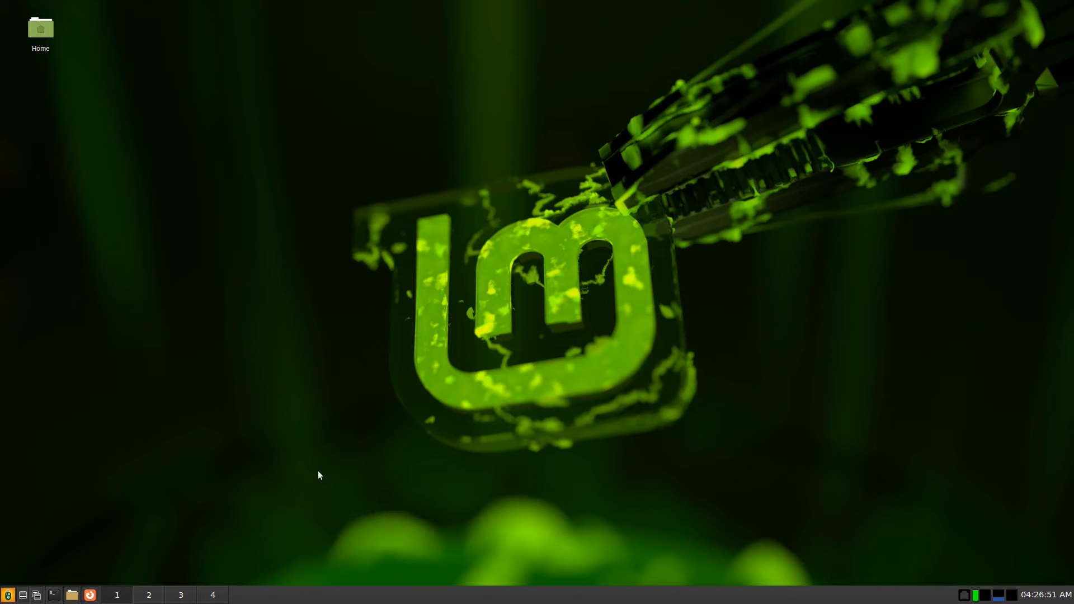
{"action": "left_click", "coordinate": [8, 595]}
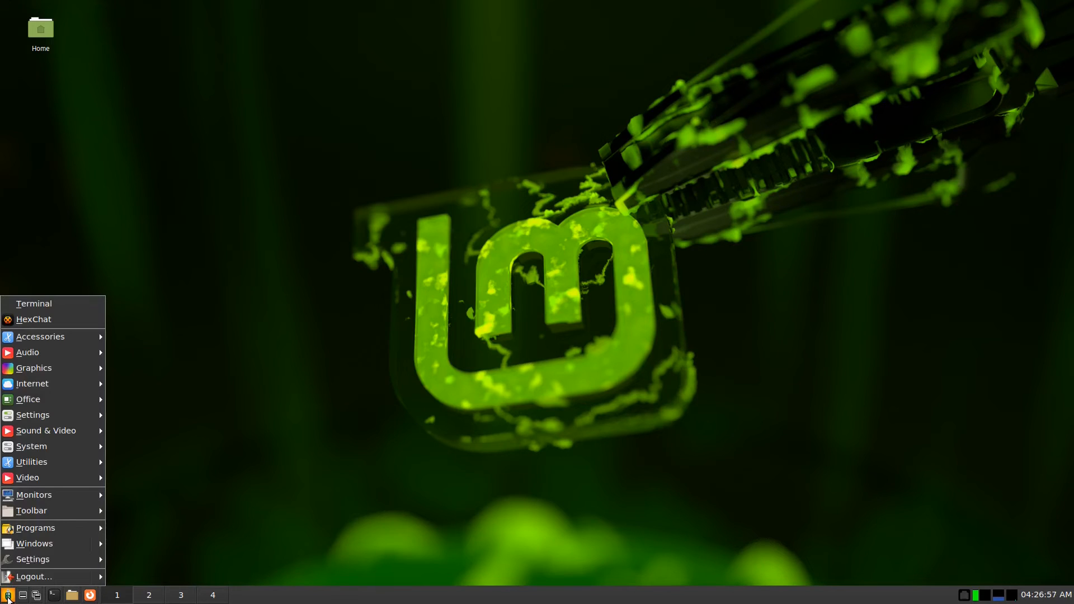
{"action": "left_click", "coordinate": [7, 597]}
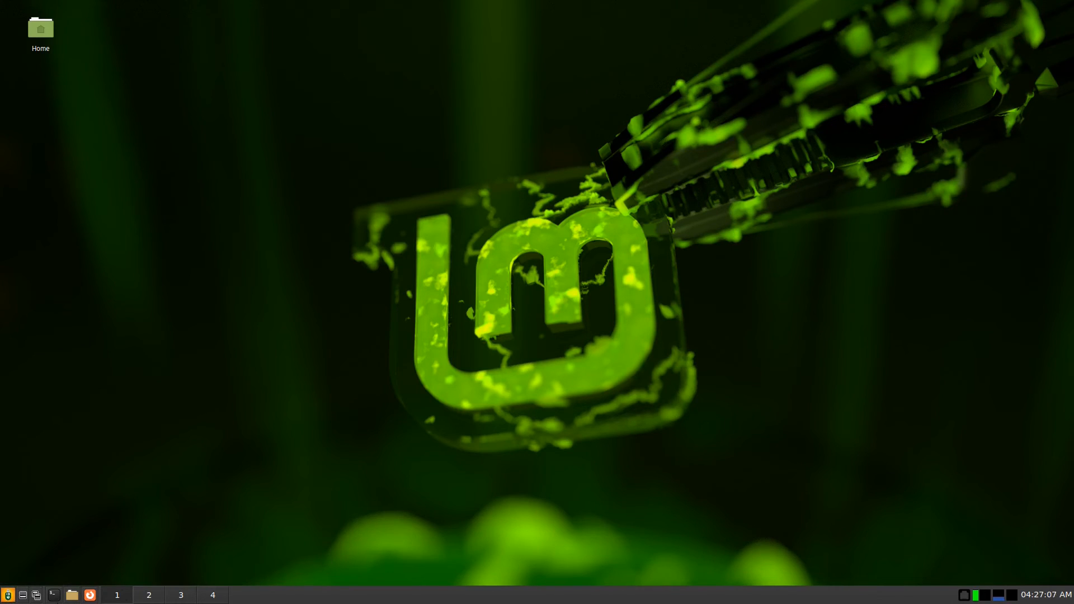
{"action": "left_click", "coordinate": [6, 595]}
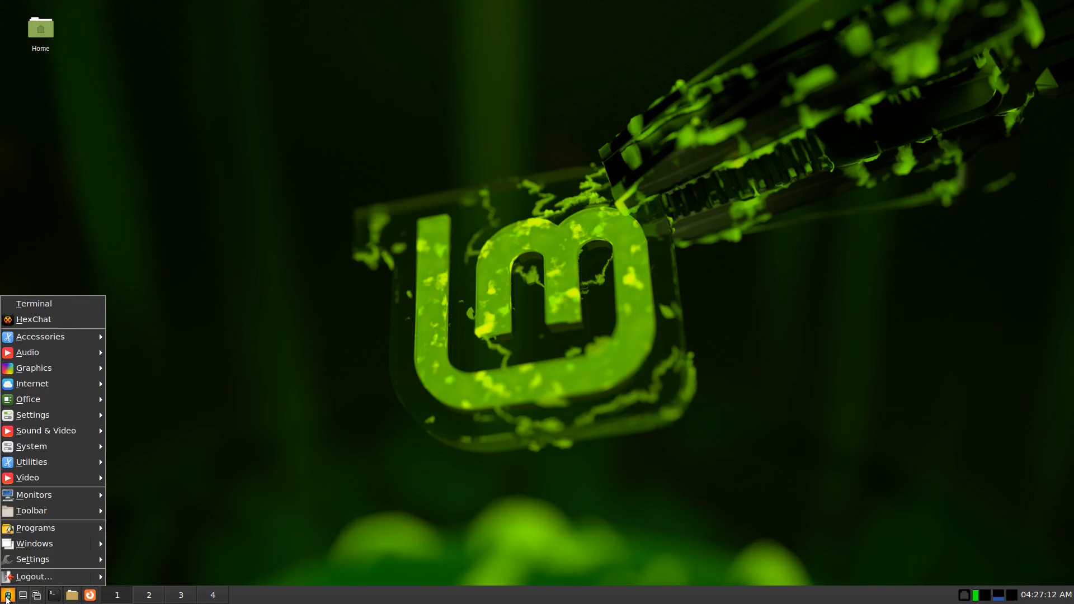
{"action": "left_click", "coordinate": [274, 462]}
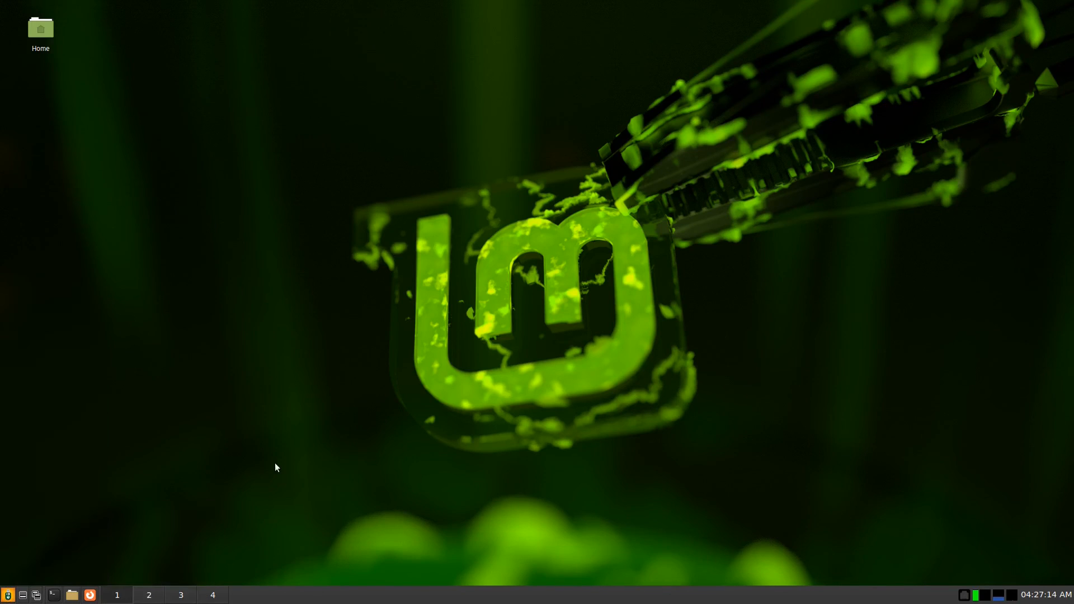